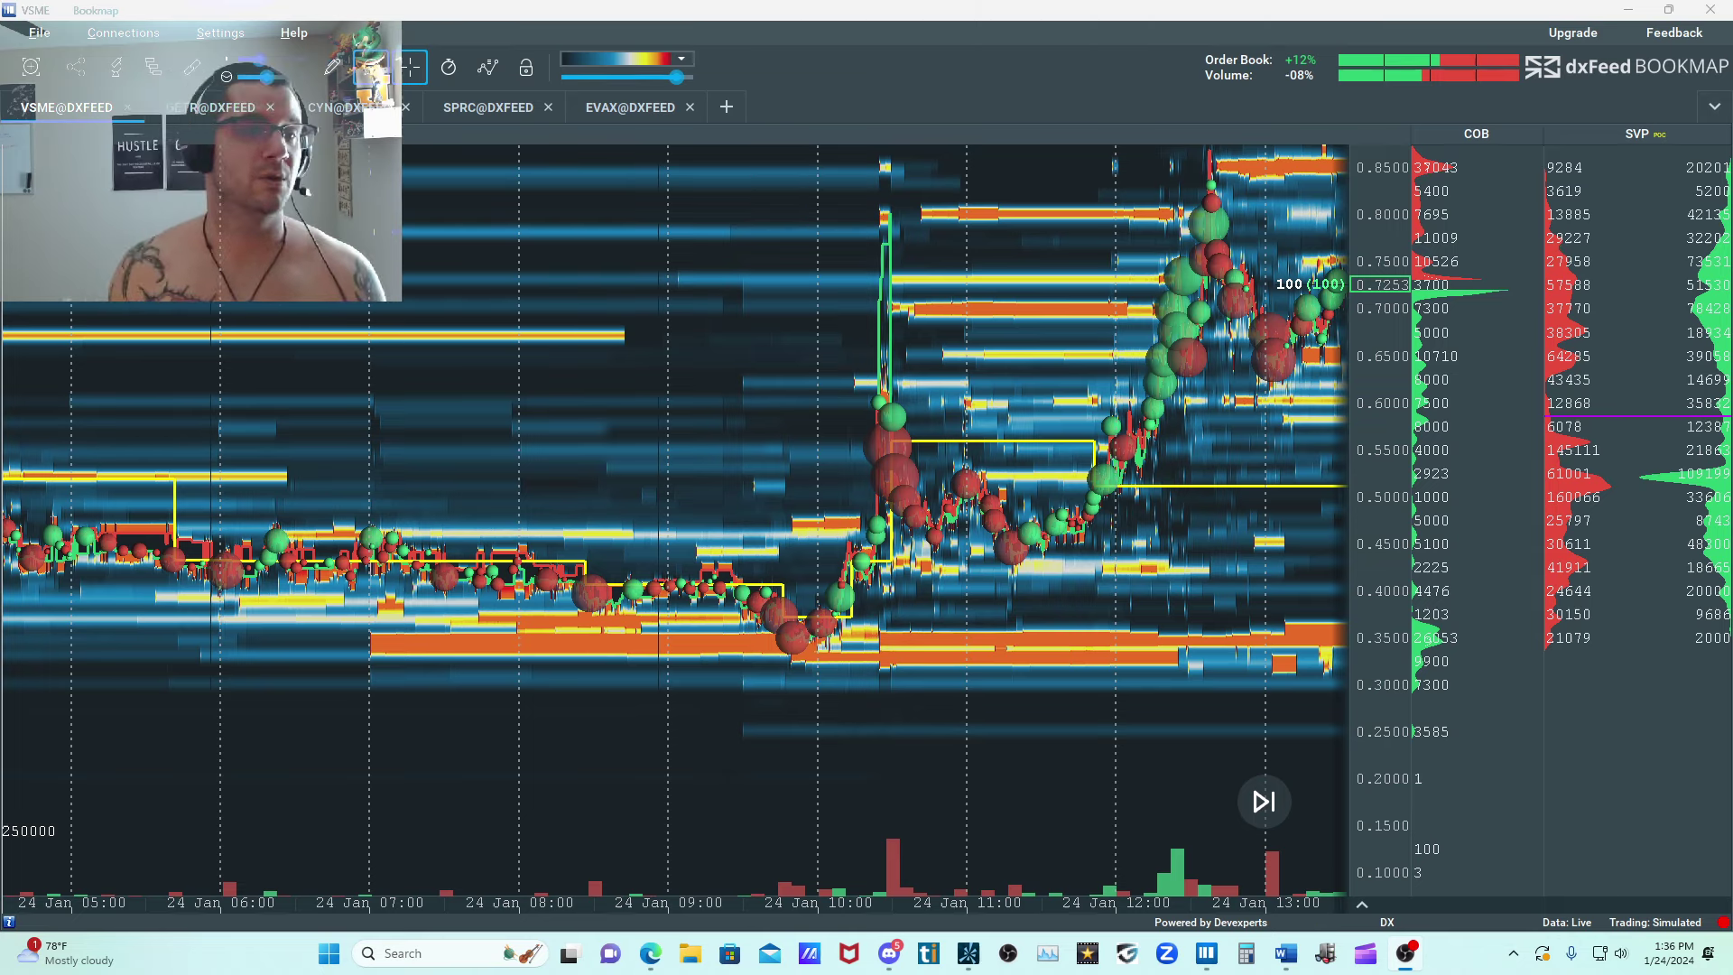
View the EVAX heatmap, return to VSME, and look at its sell liquidity around the 1.00 level.
click(622, 113)
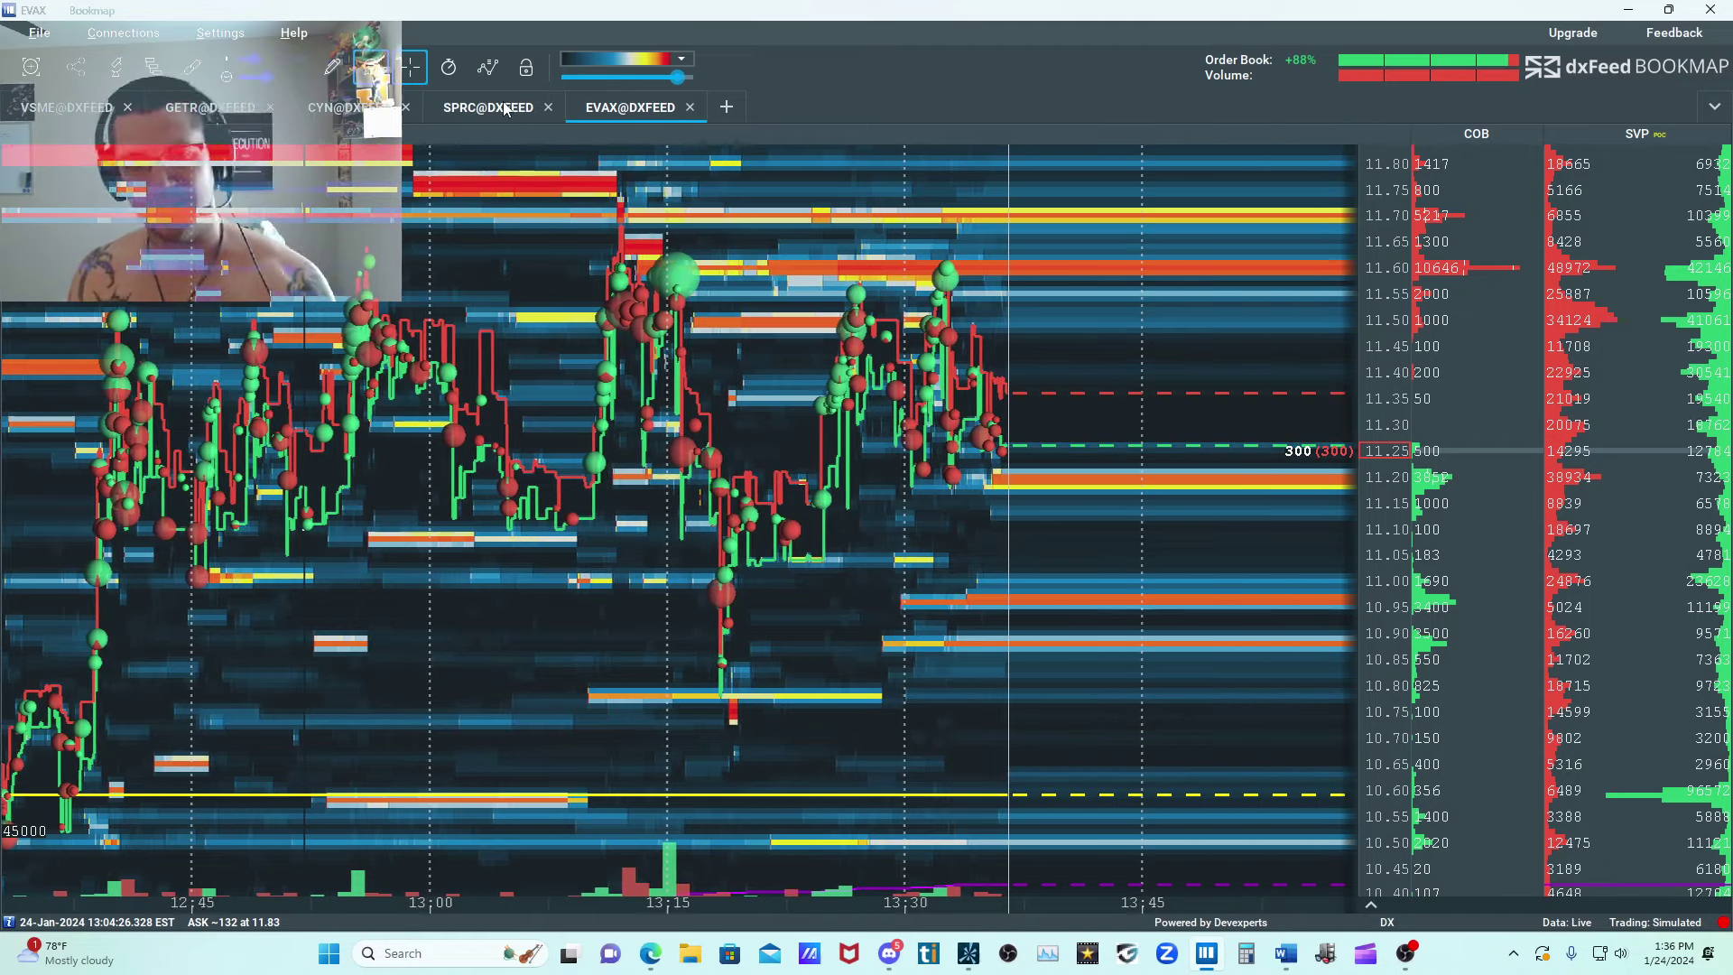
click(86, 117)
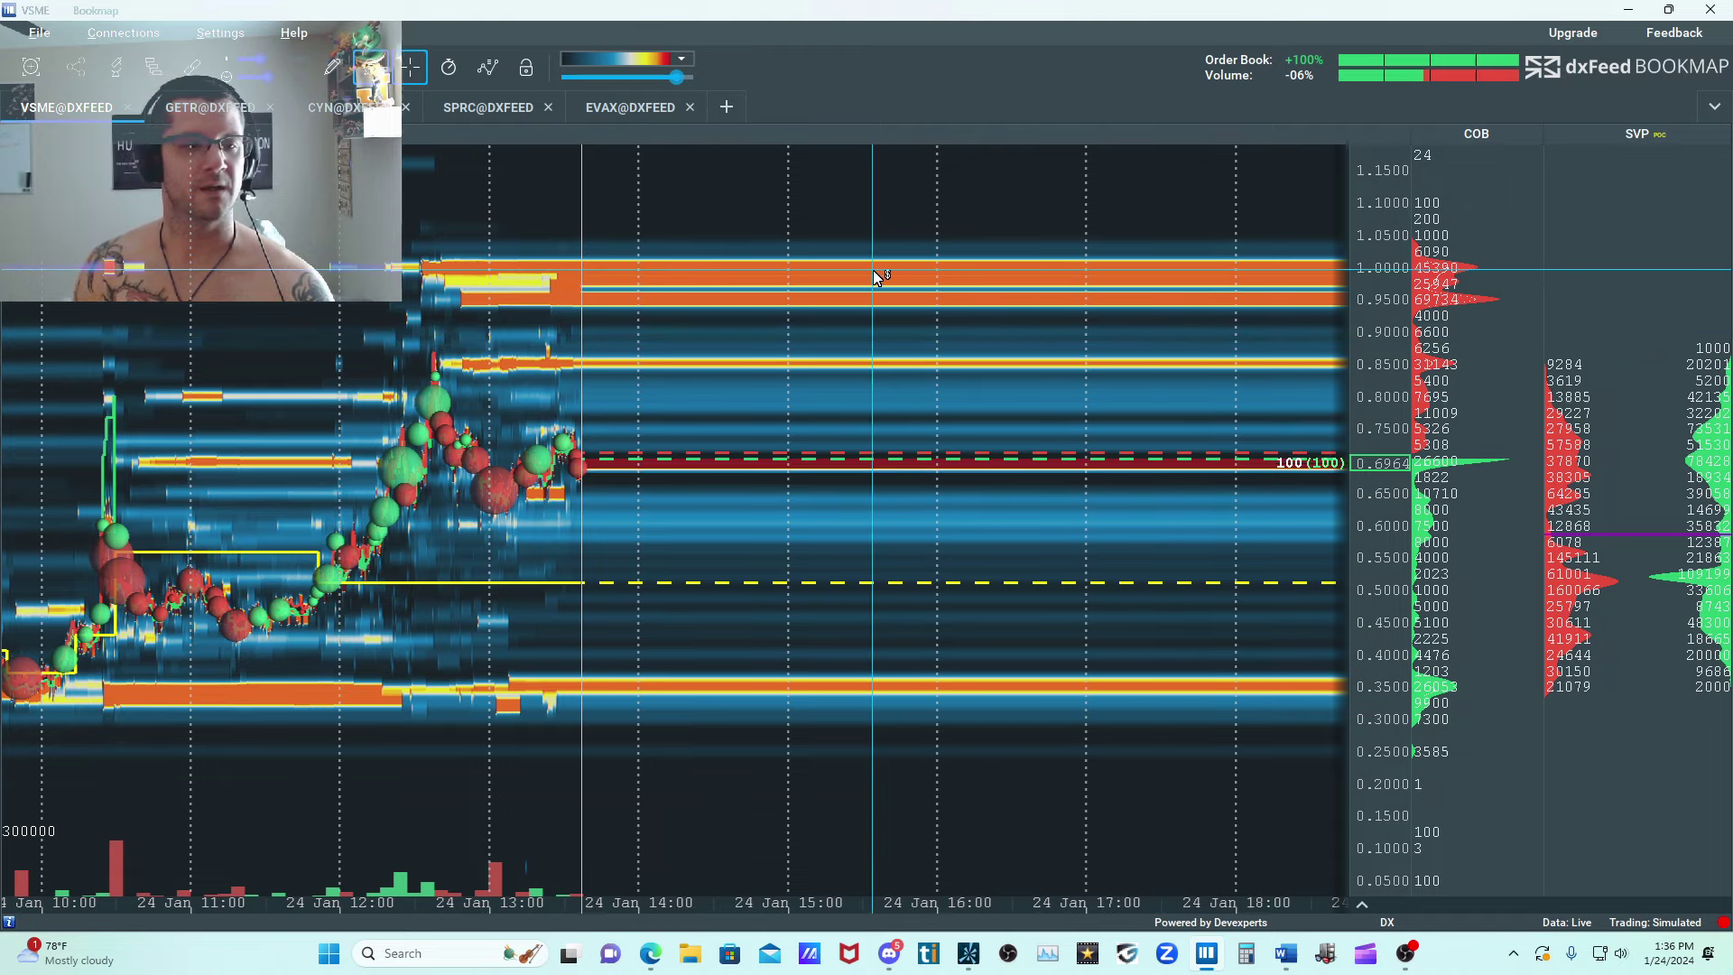
drag(336, 744, 831, 501)
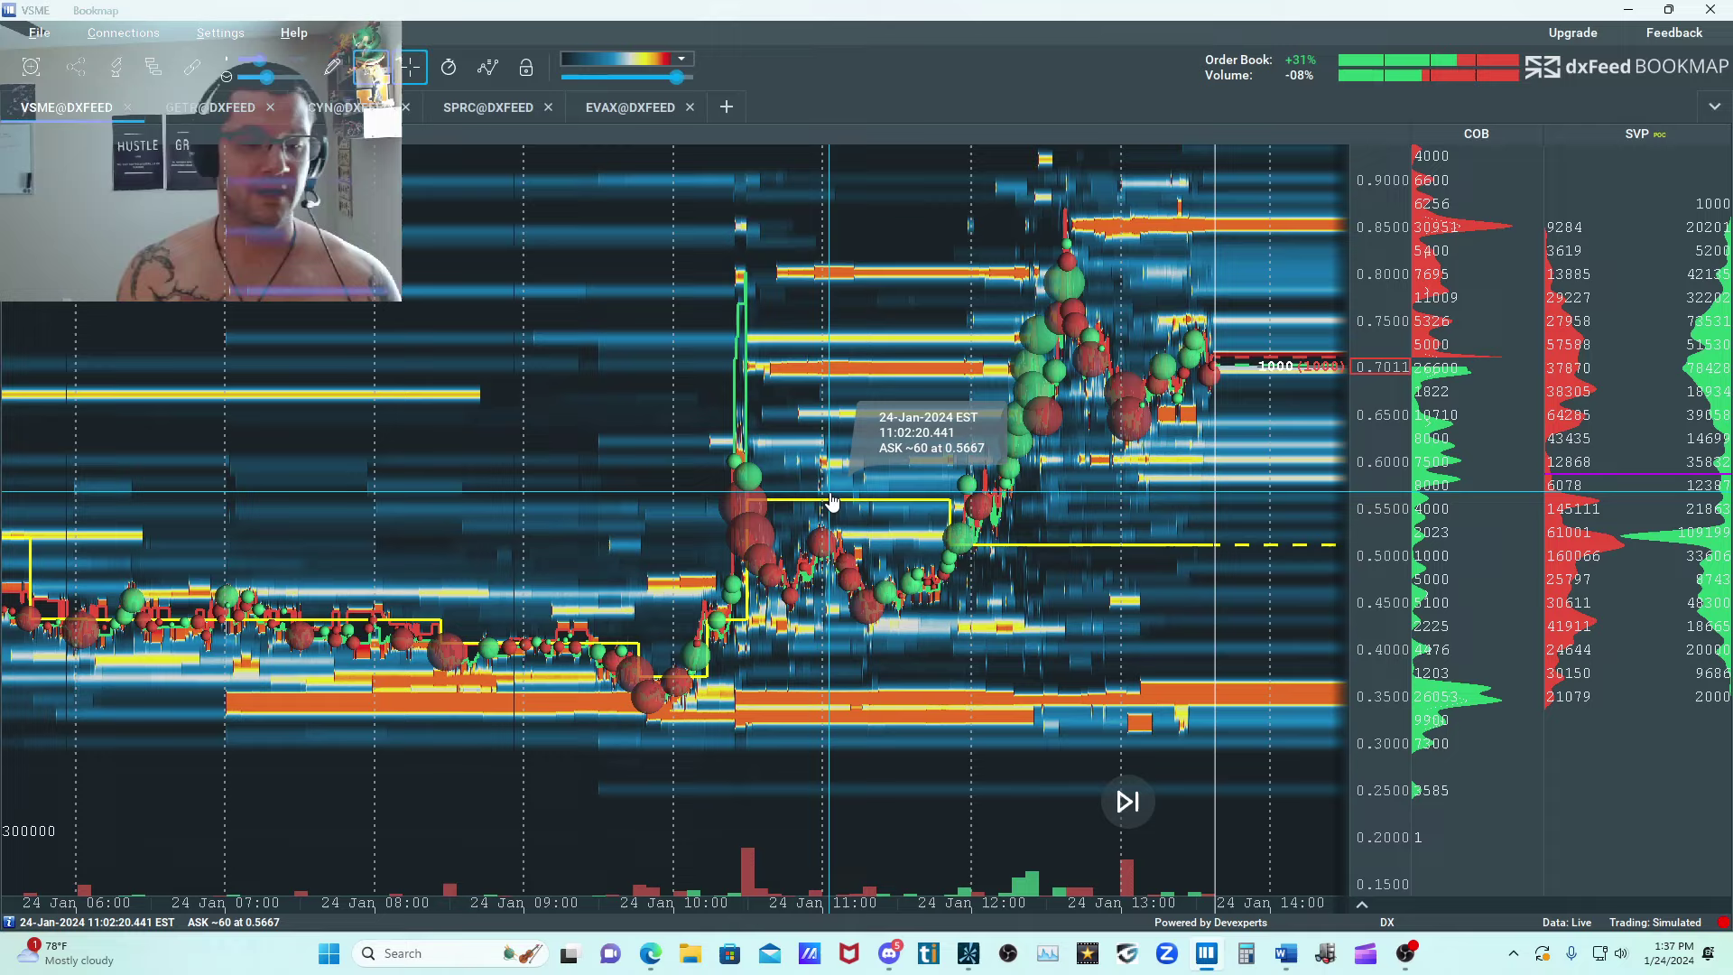
Examine the VSME heatmap from the premarket session through the 10:00 low, focusing on the liquidity bands around 0.35.
scroll(670, 562, up, 4)
drag(675, 567, 1229, 425)
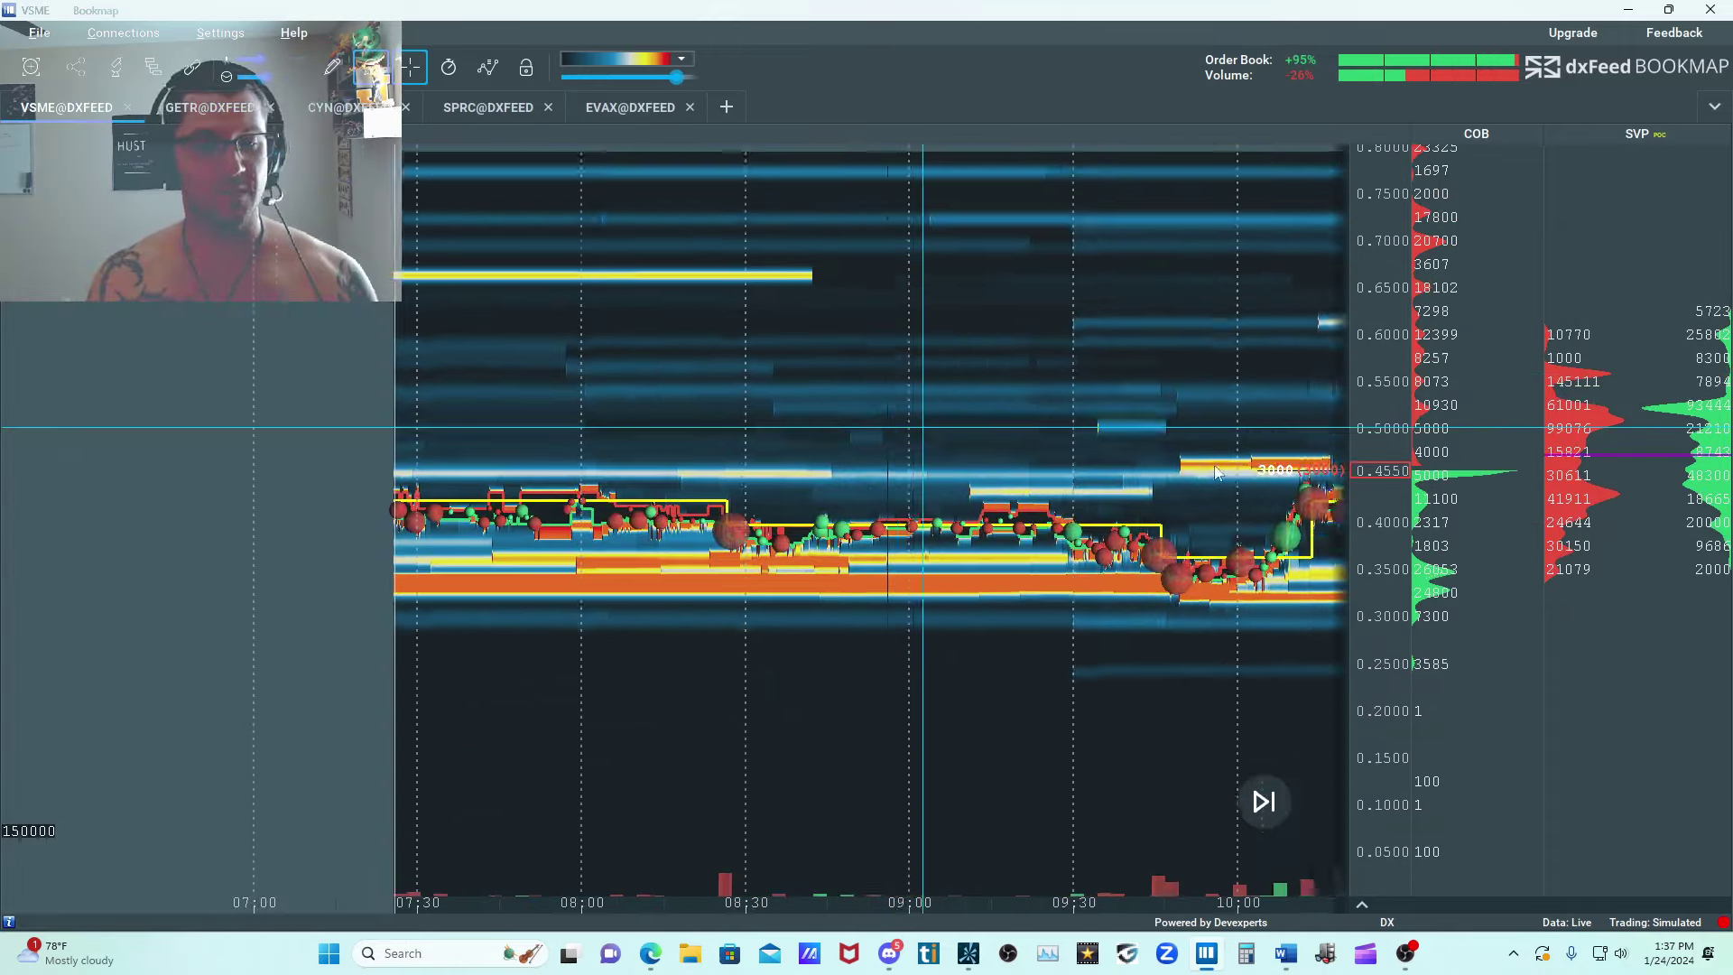
scroll(866, 460, down, 6)
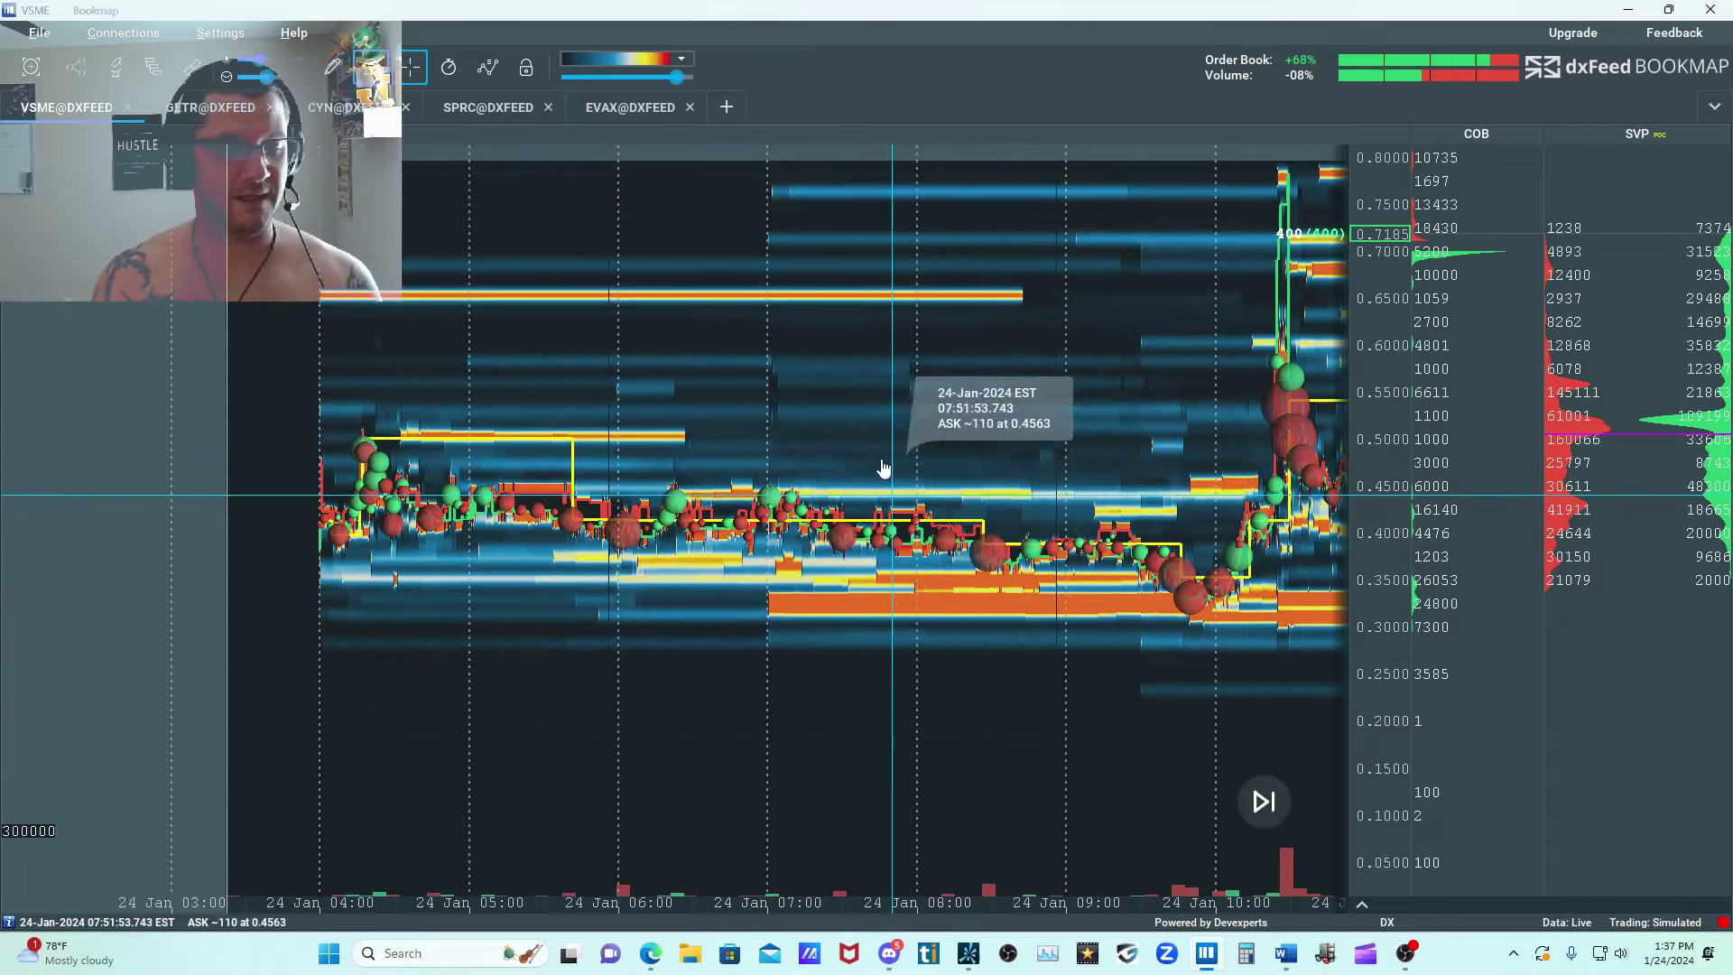
drag(1091, 562, 864, 549)
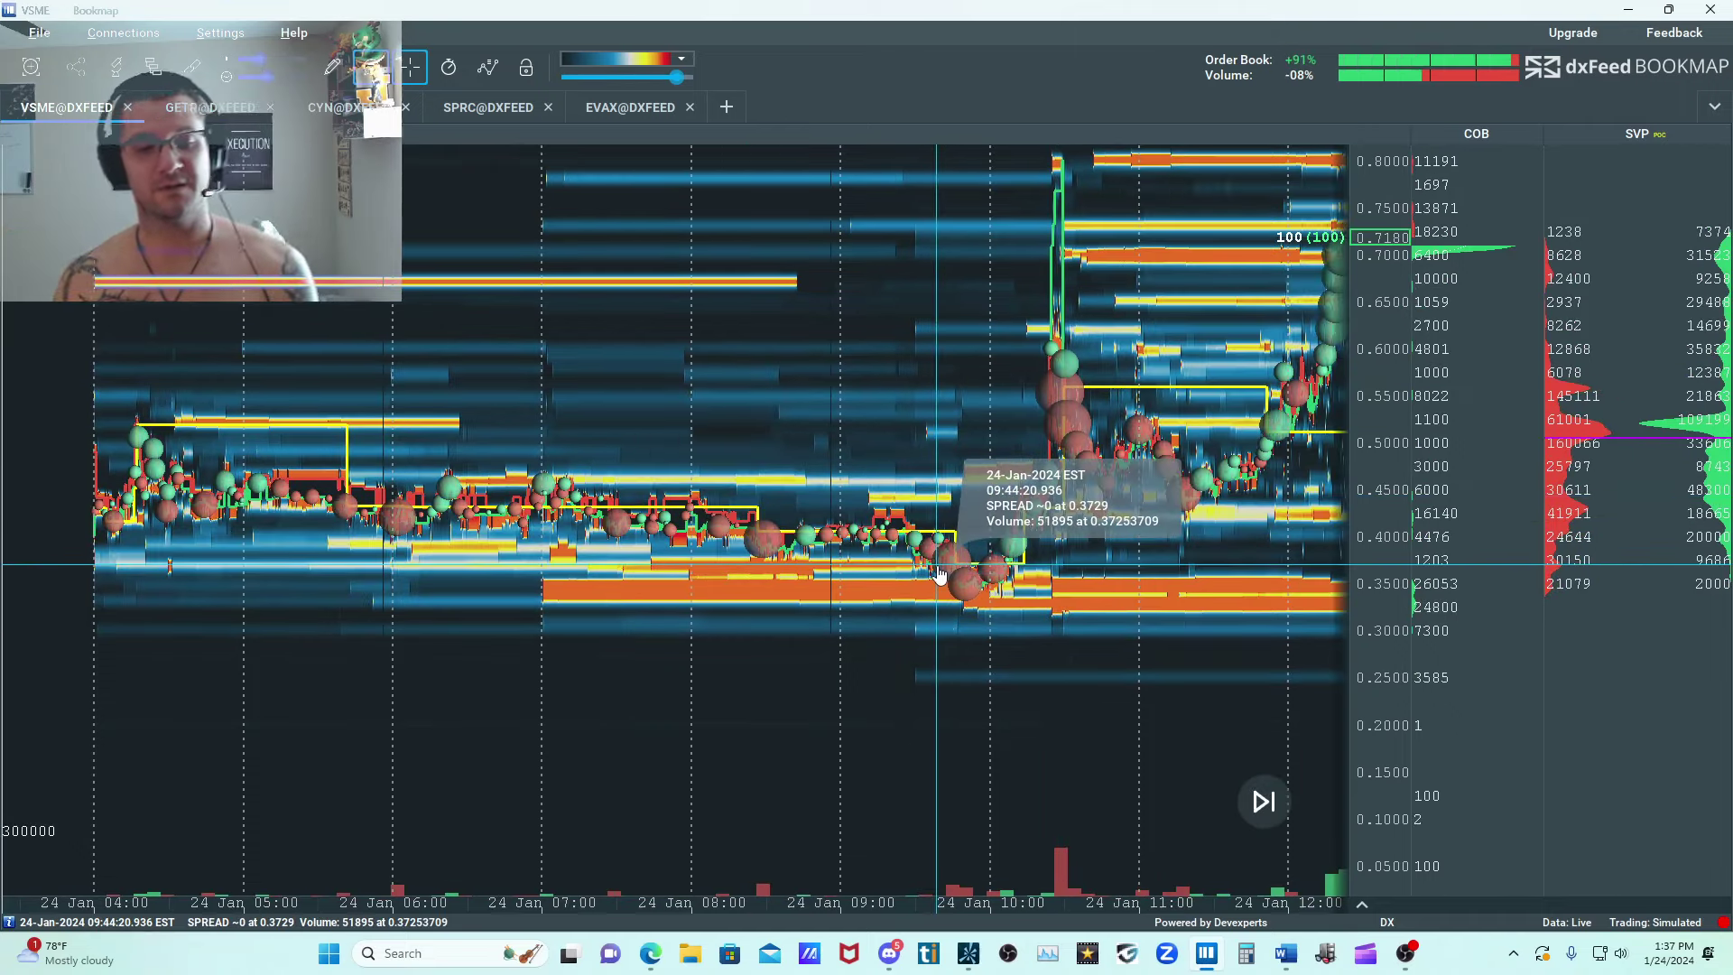
drag(948, 501, 809, 491)
scroll(797, 540, up, 3)
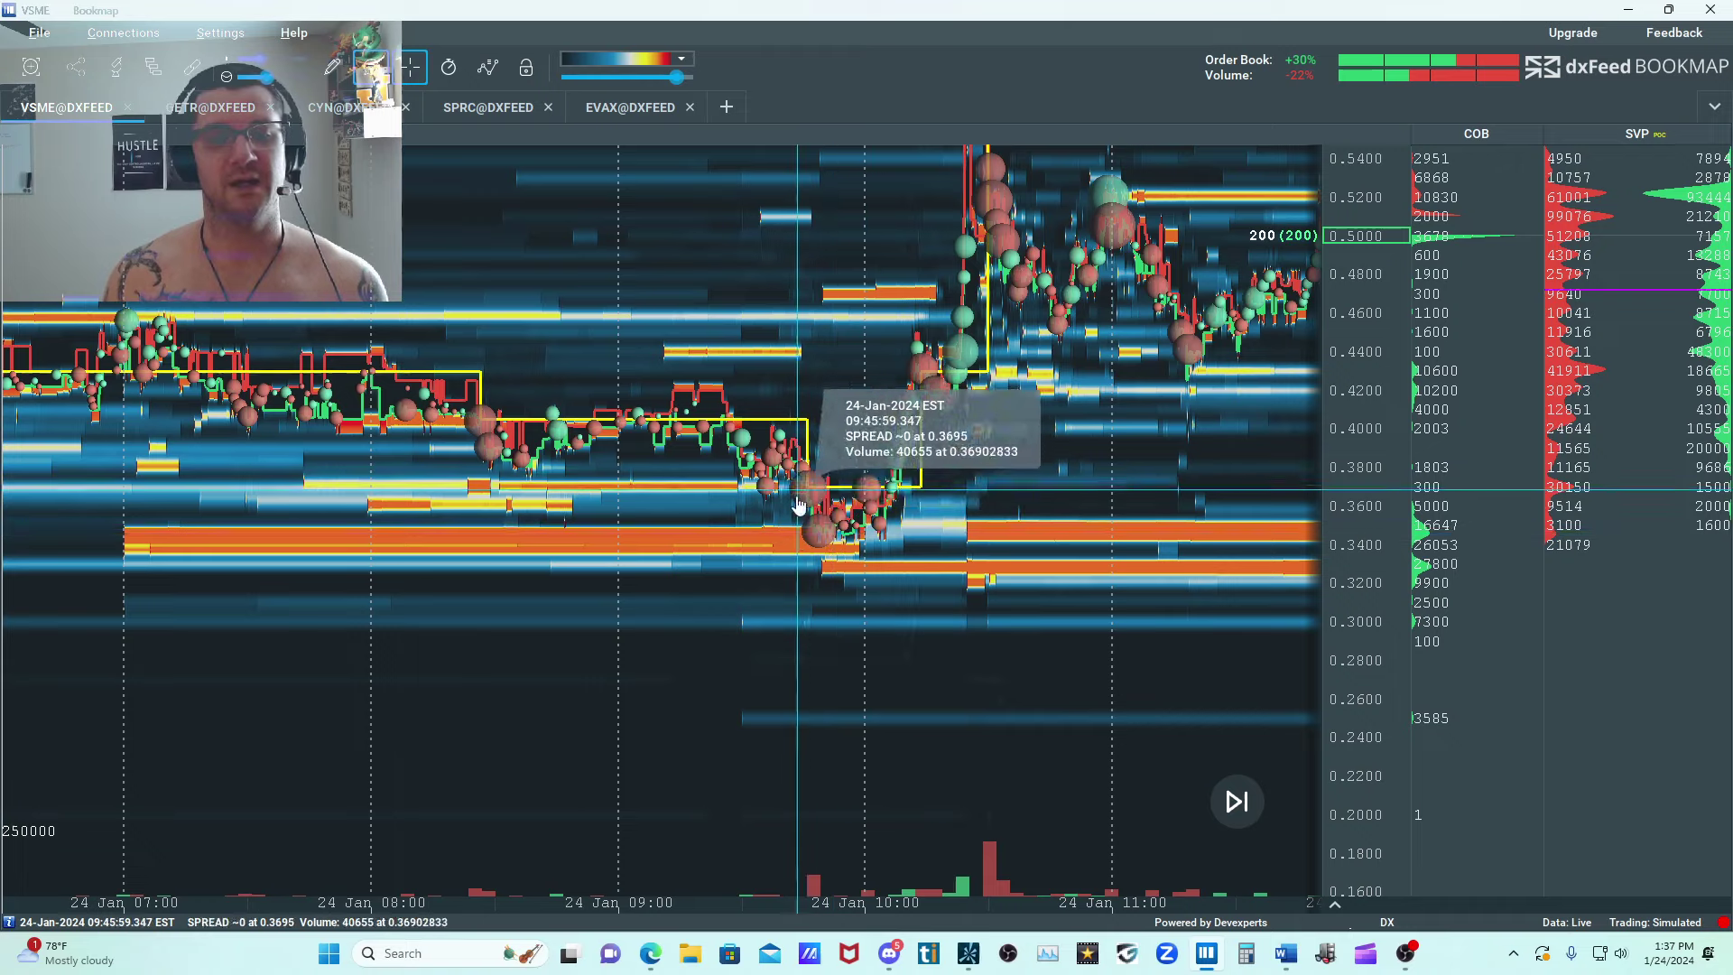
scroll(862, 533, up, 1)
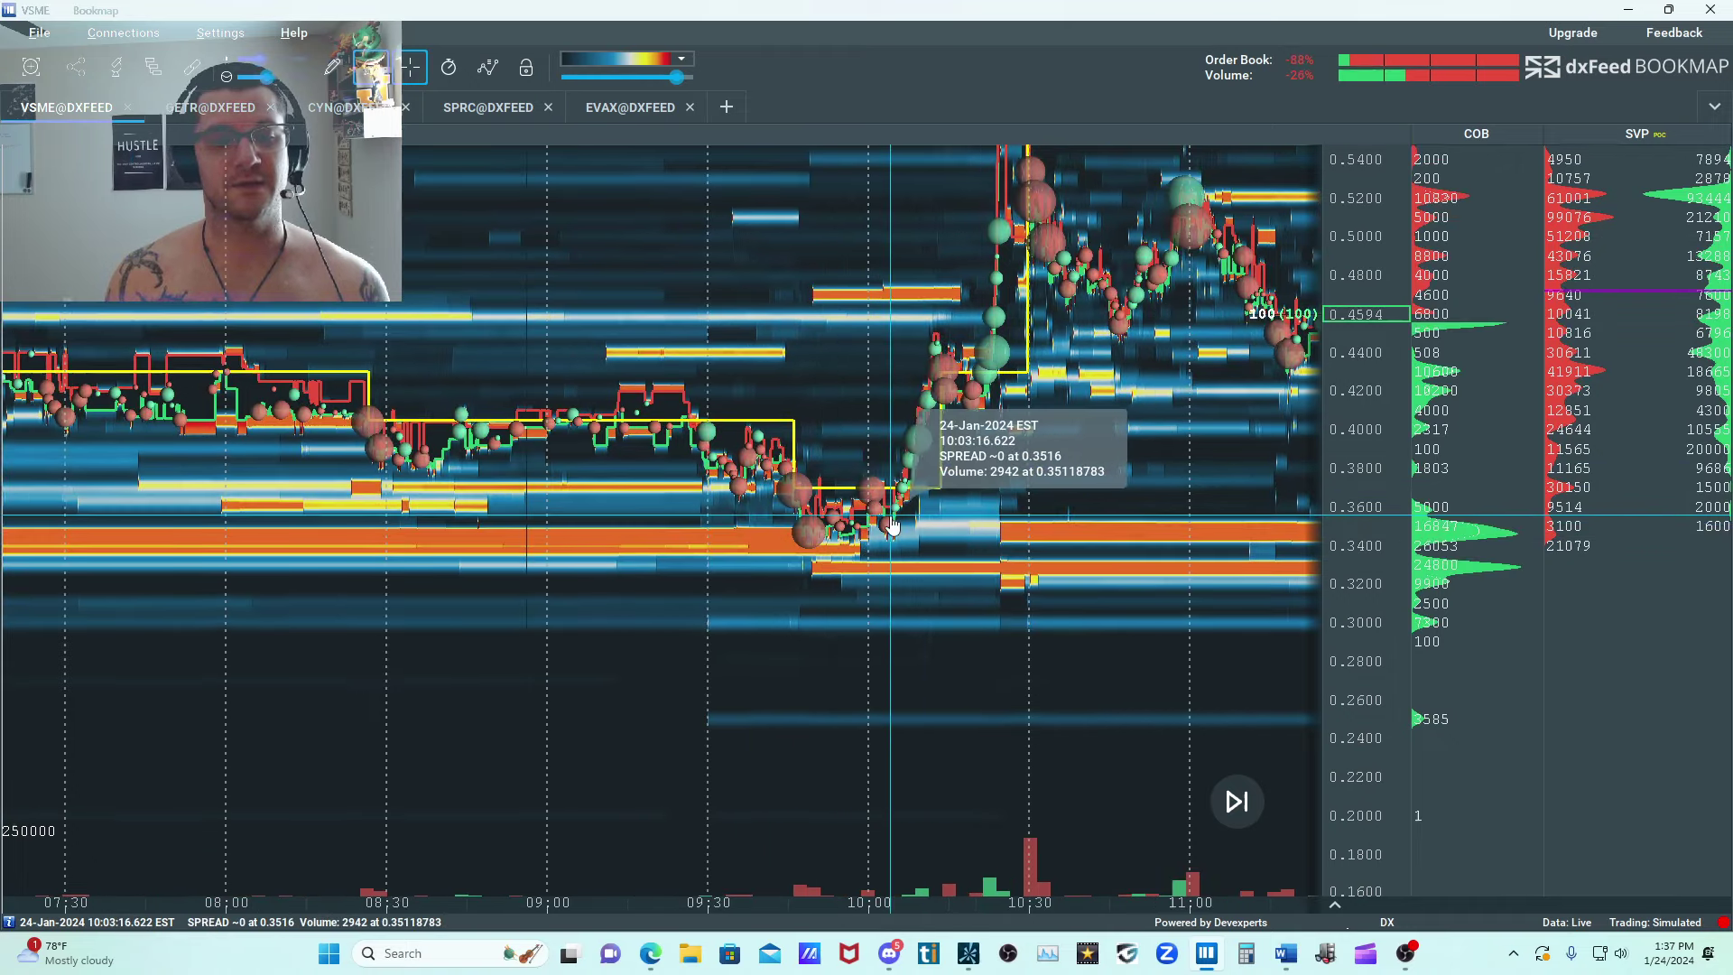
Switch to thinkorswim and draw a line up to about 0.896 on the VSME 5-minute chart to measure the day's percentage rise.
click(1631, 9)
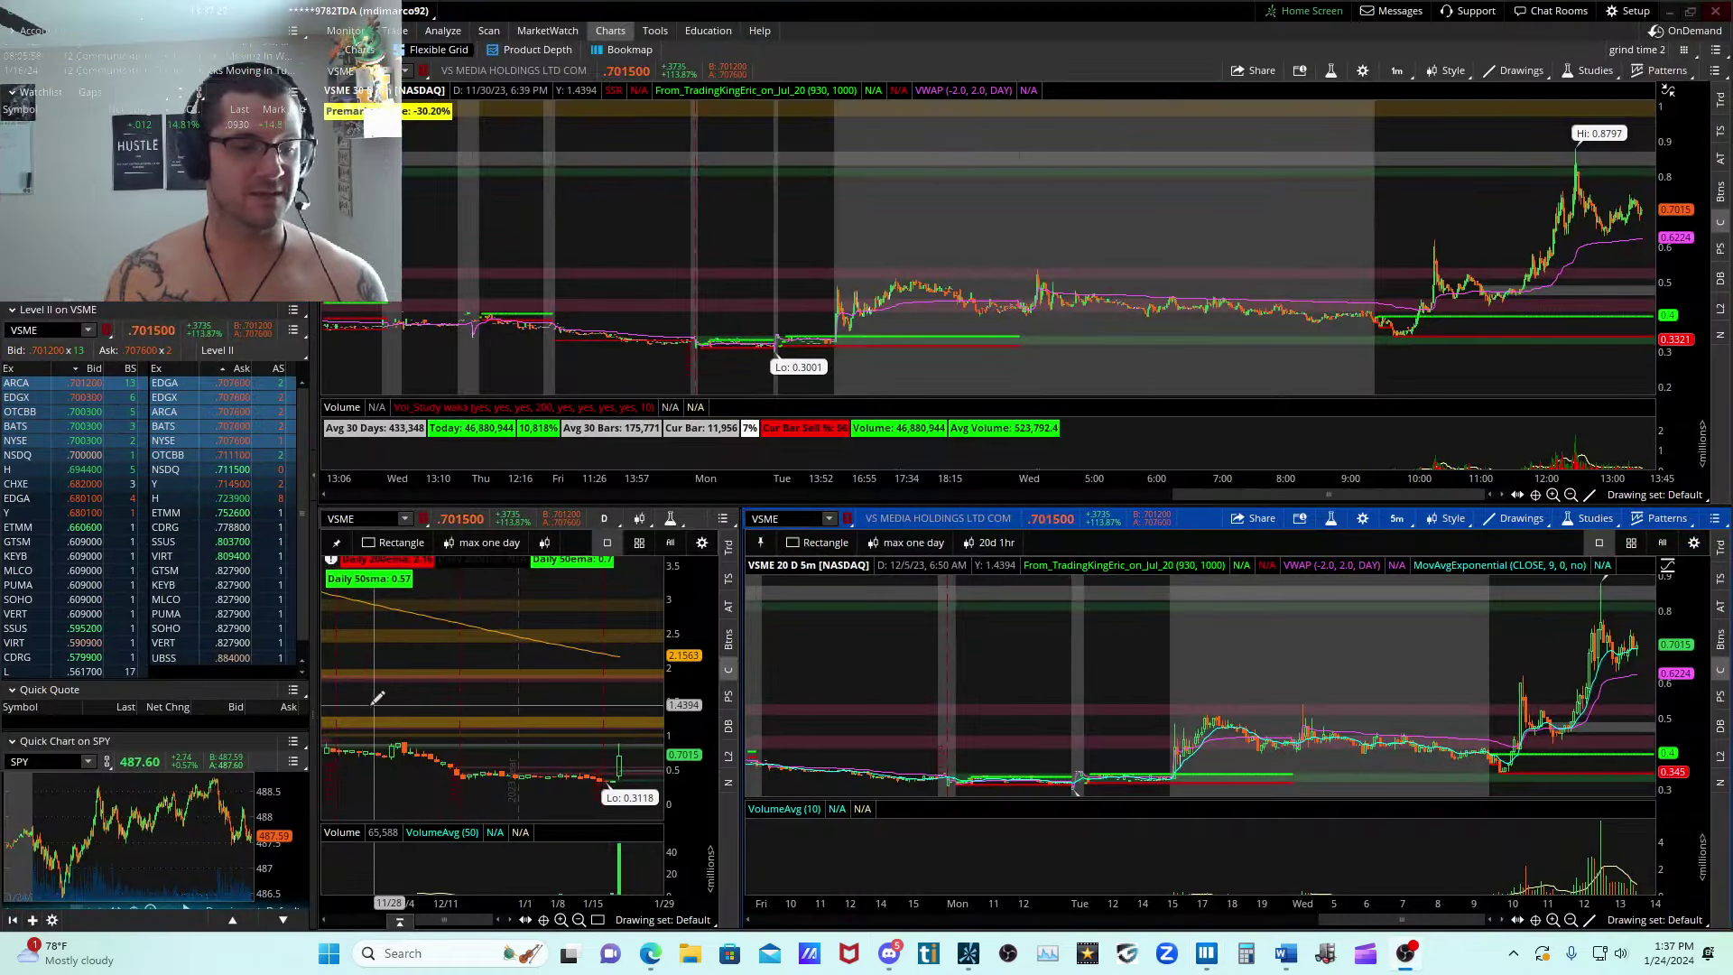
drag(374, 705, 664, 828)
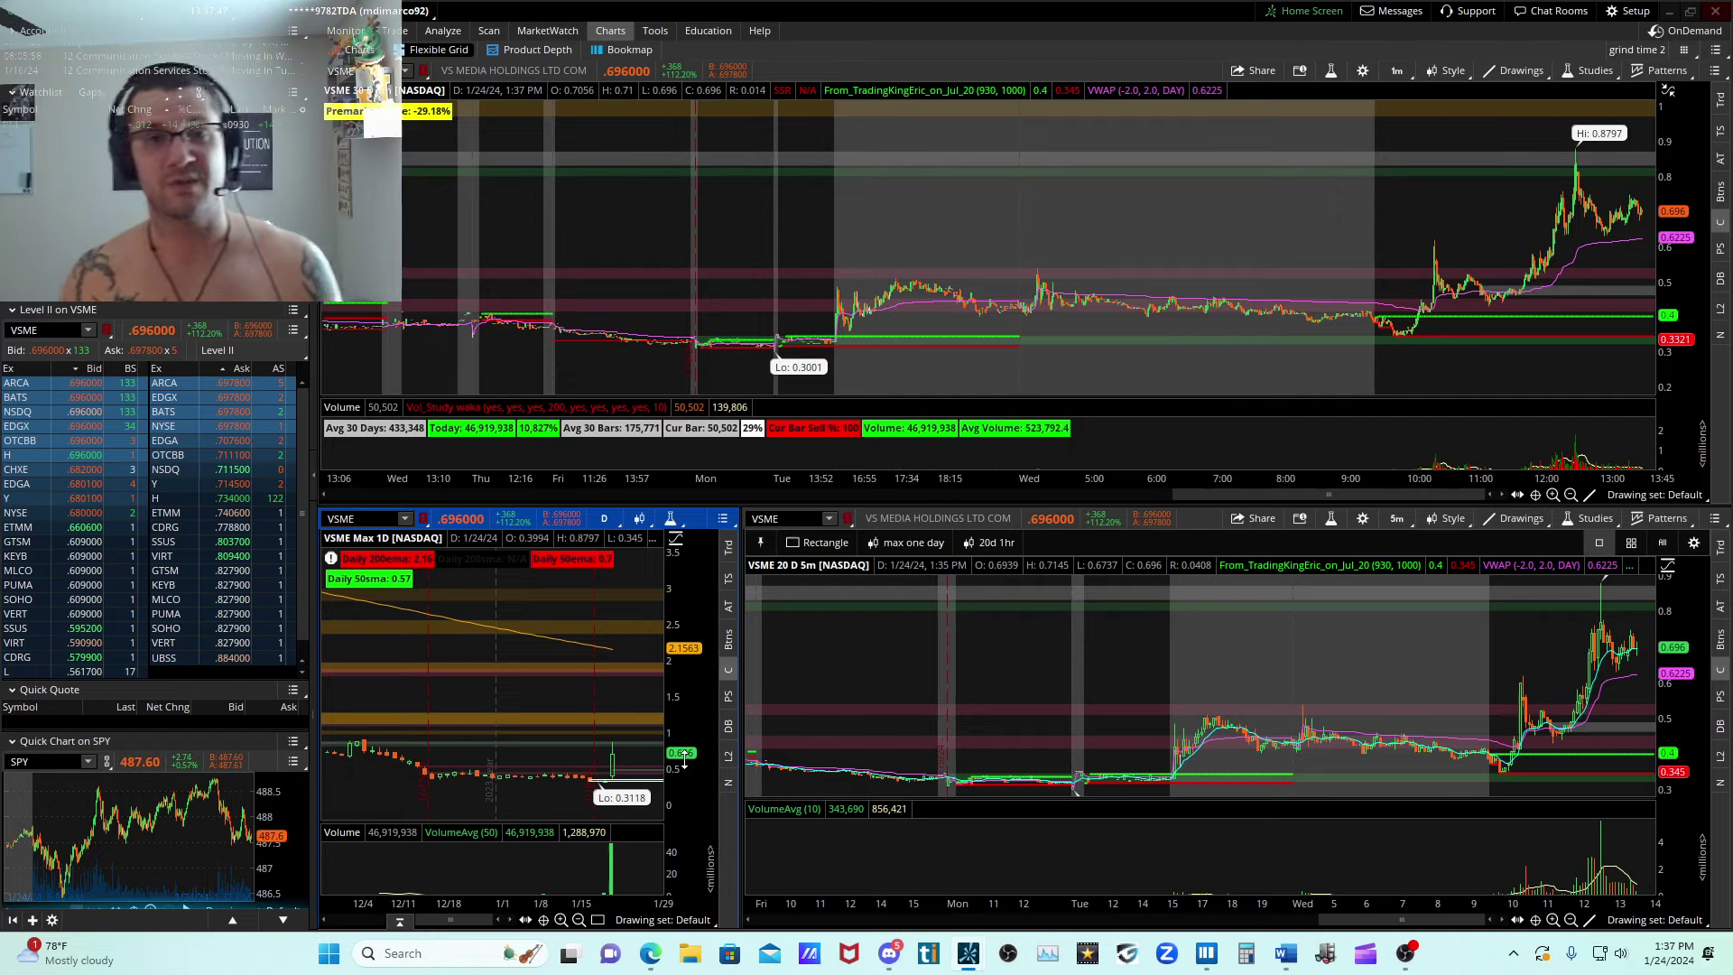
drag(1347, 760, 1655, 736)
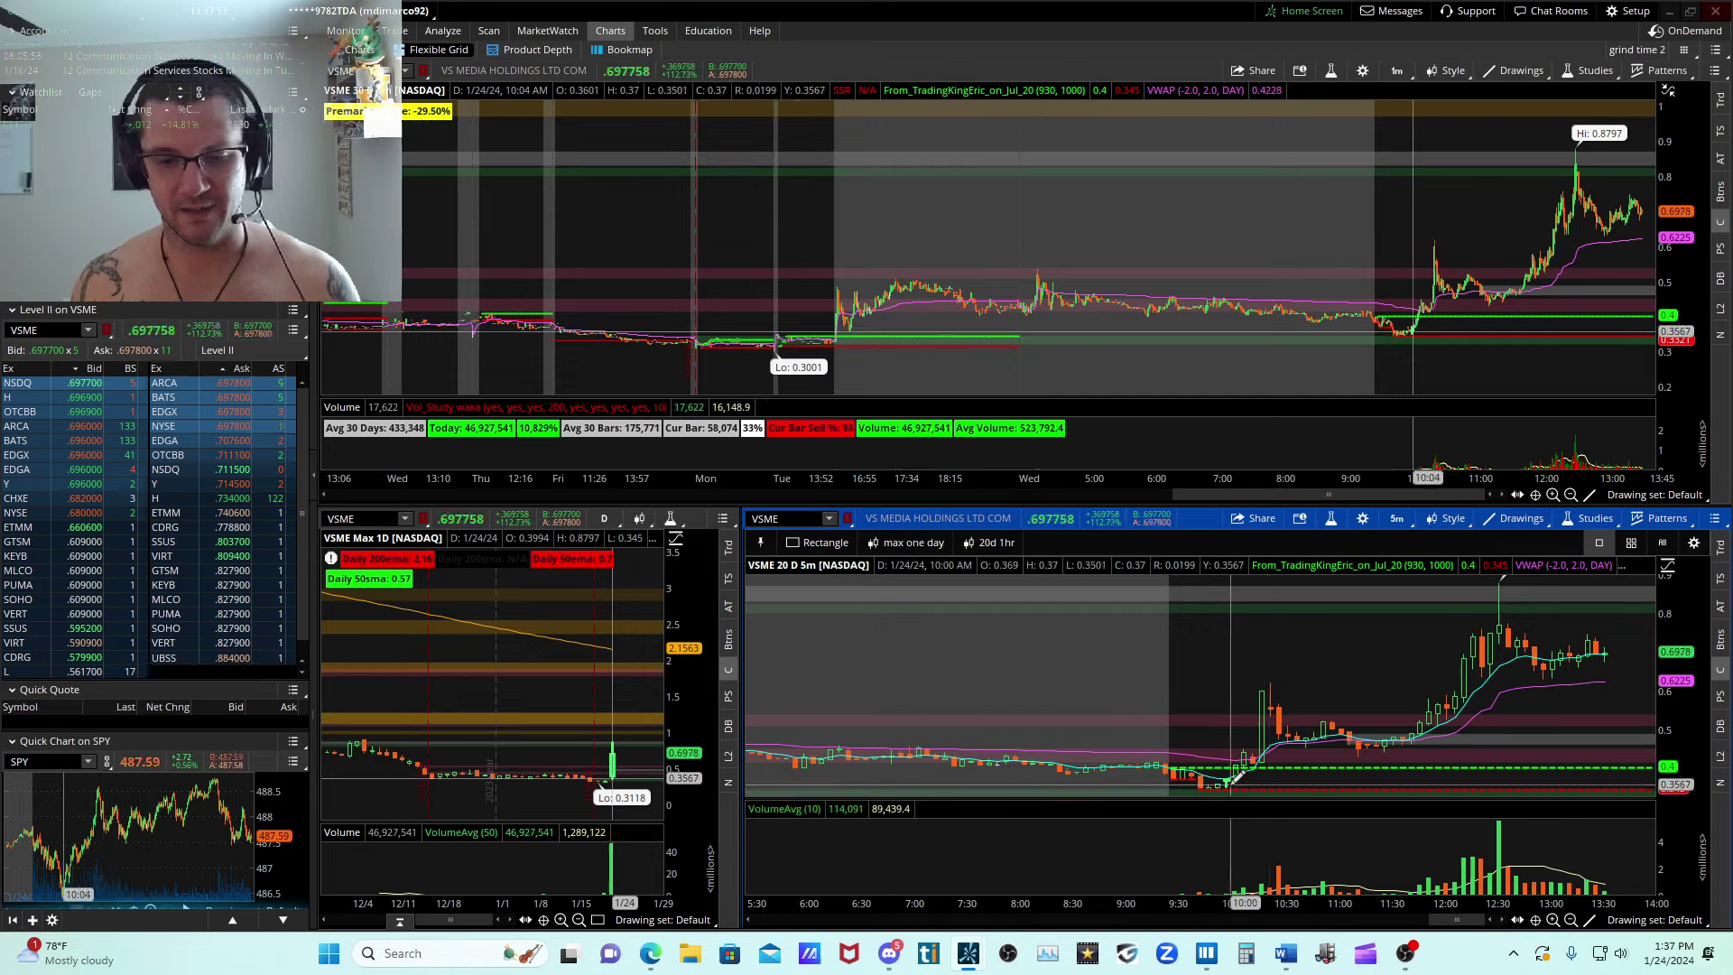
drag(1462, 785, 1473, 585)
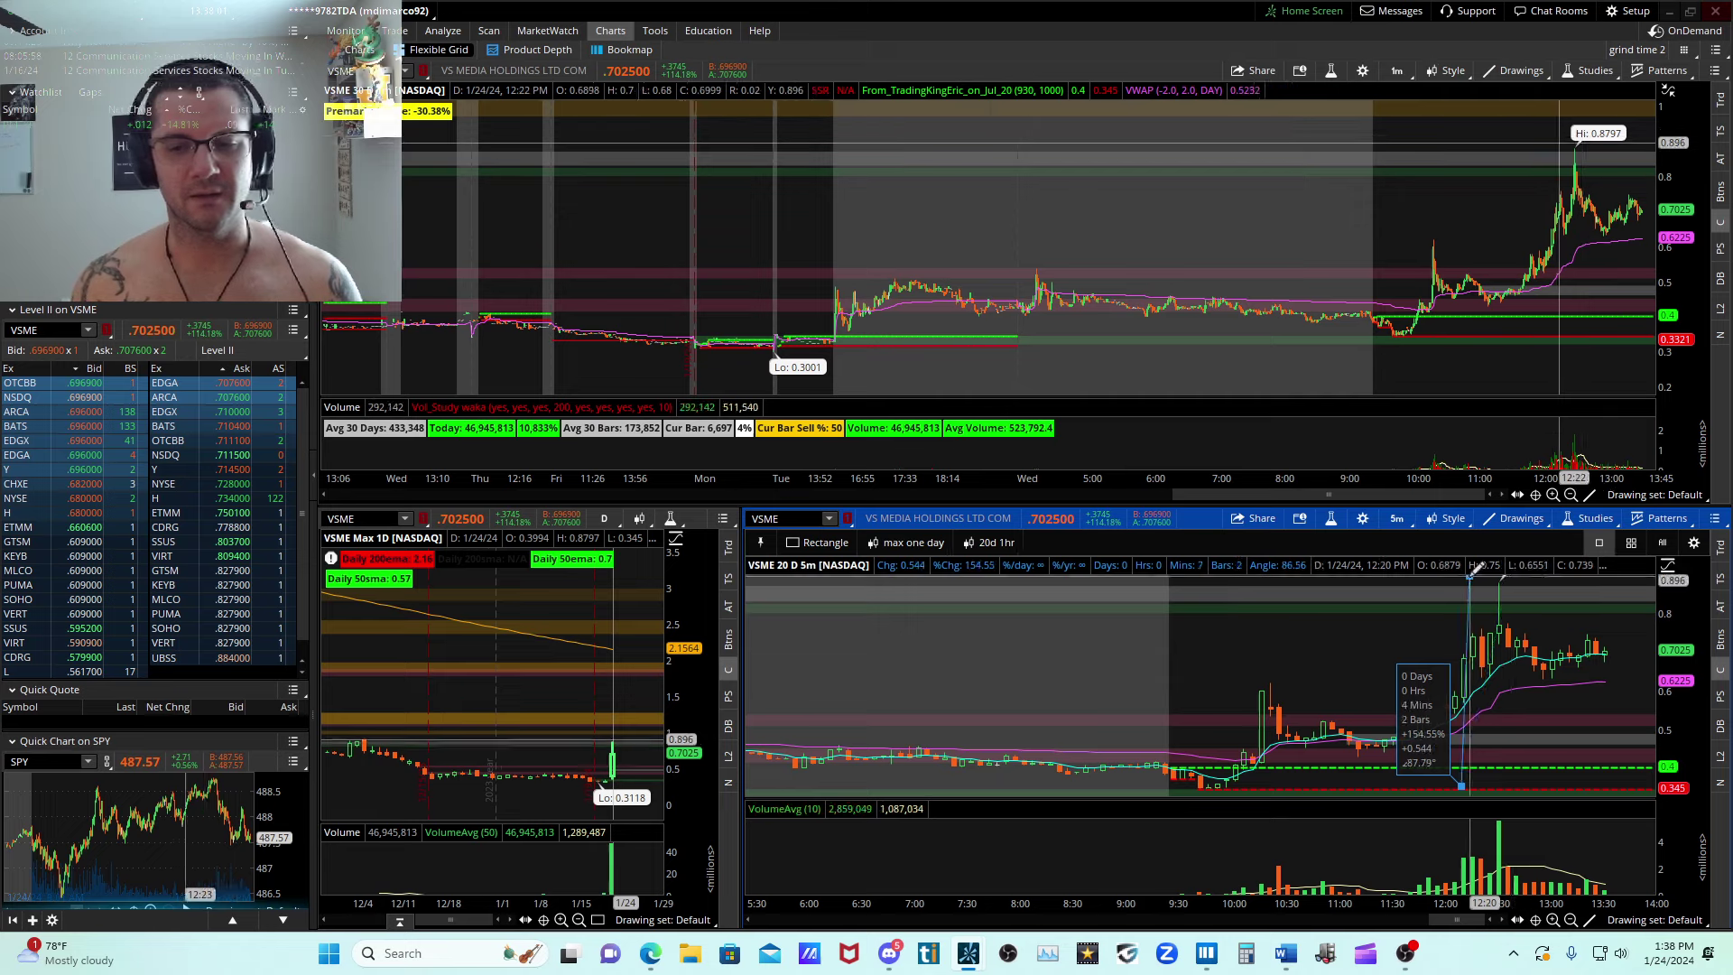
click(1470, 574)
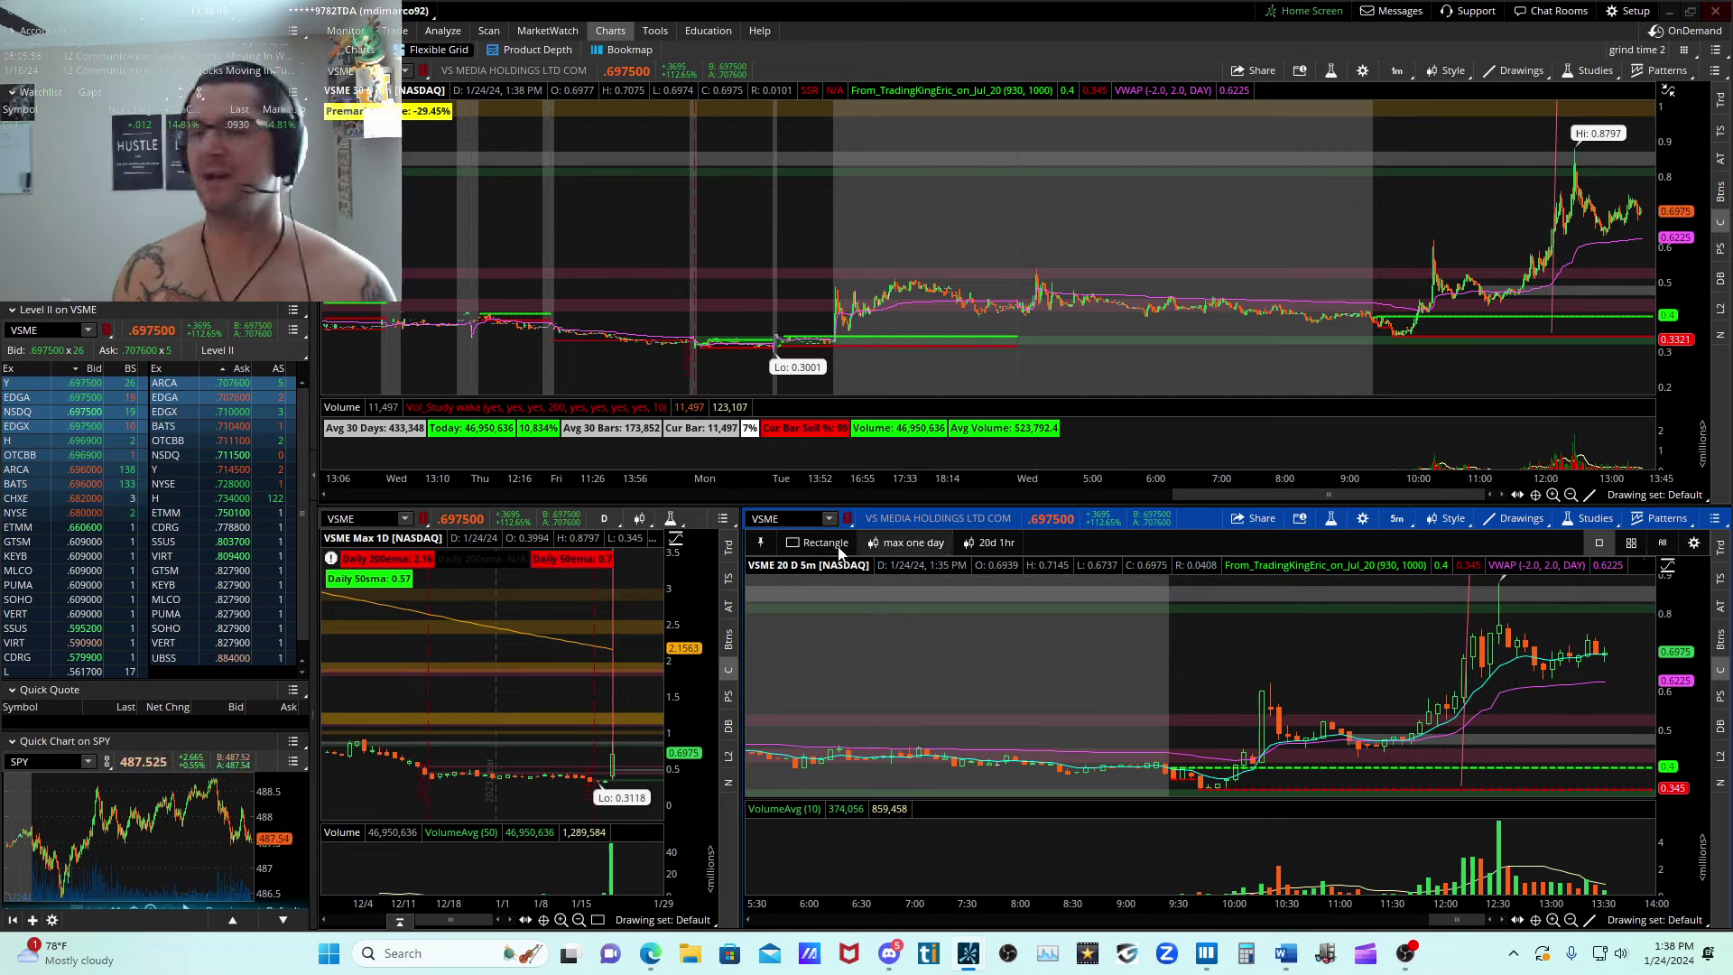
Load GETR in the linked charts and draw a line on the 5-minute chart measuring the upward move around 10:10.
text(GETR)
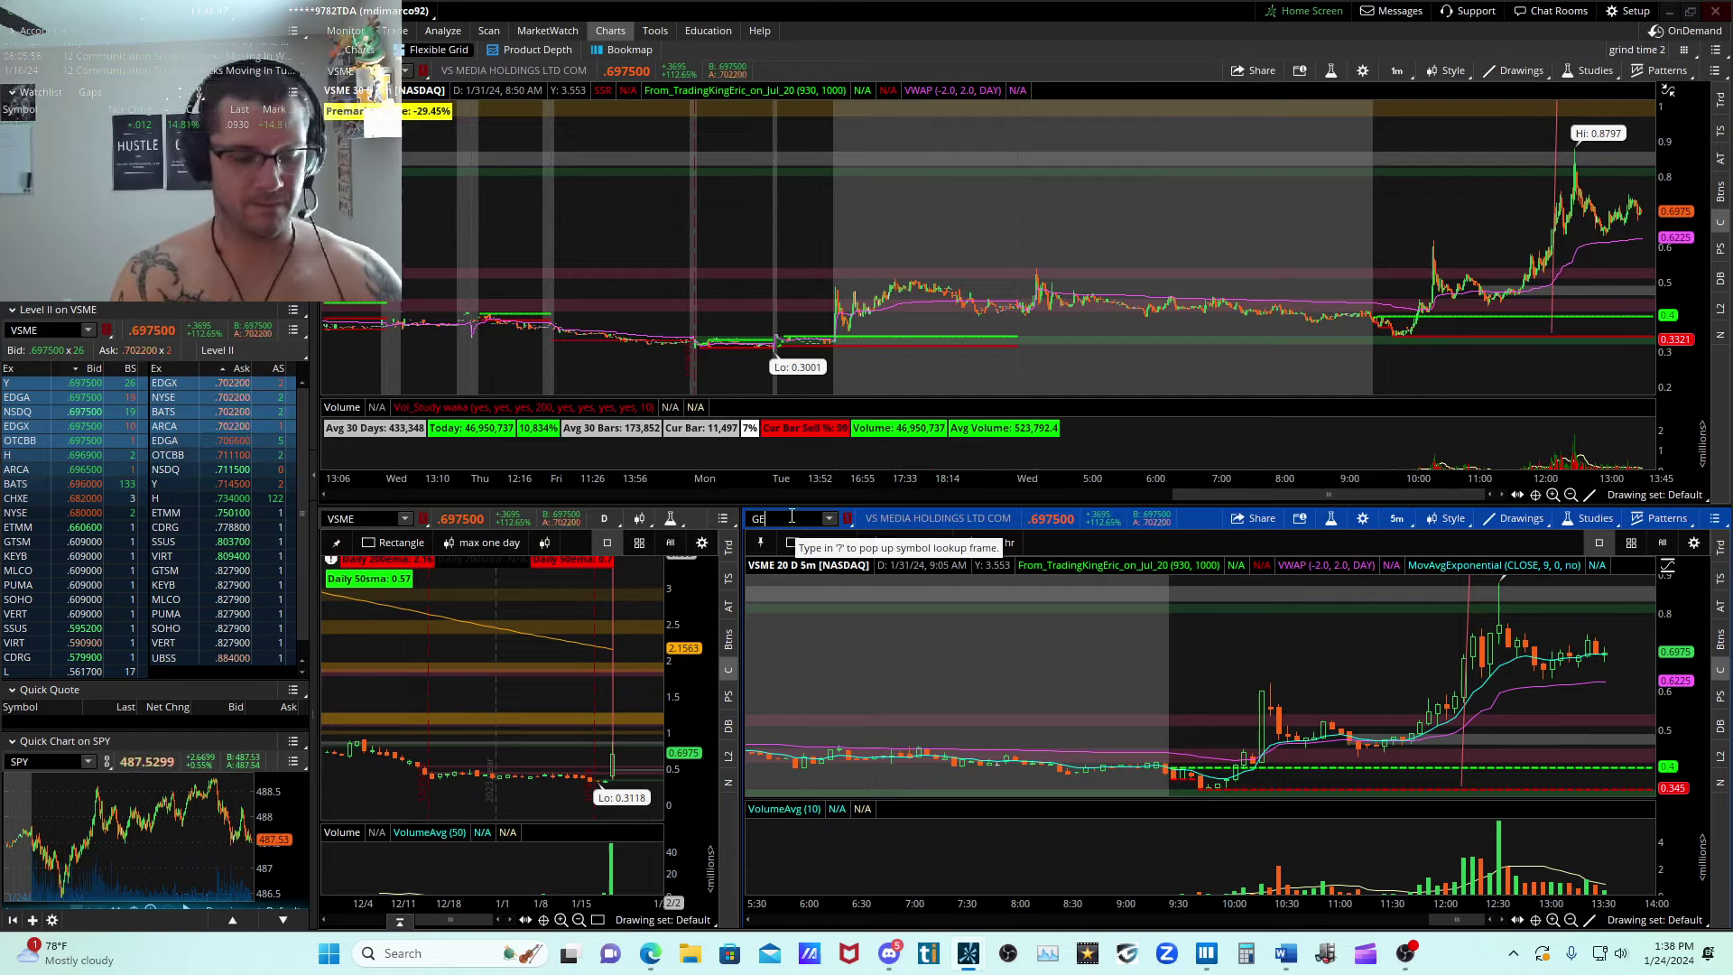
key(Return)
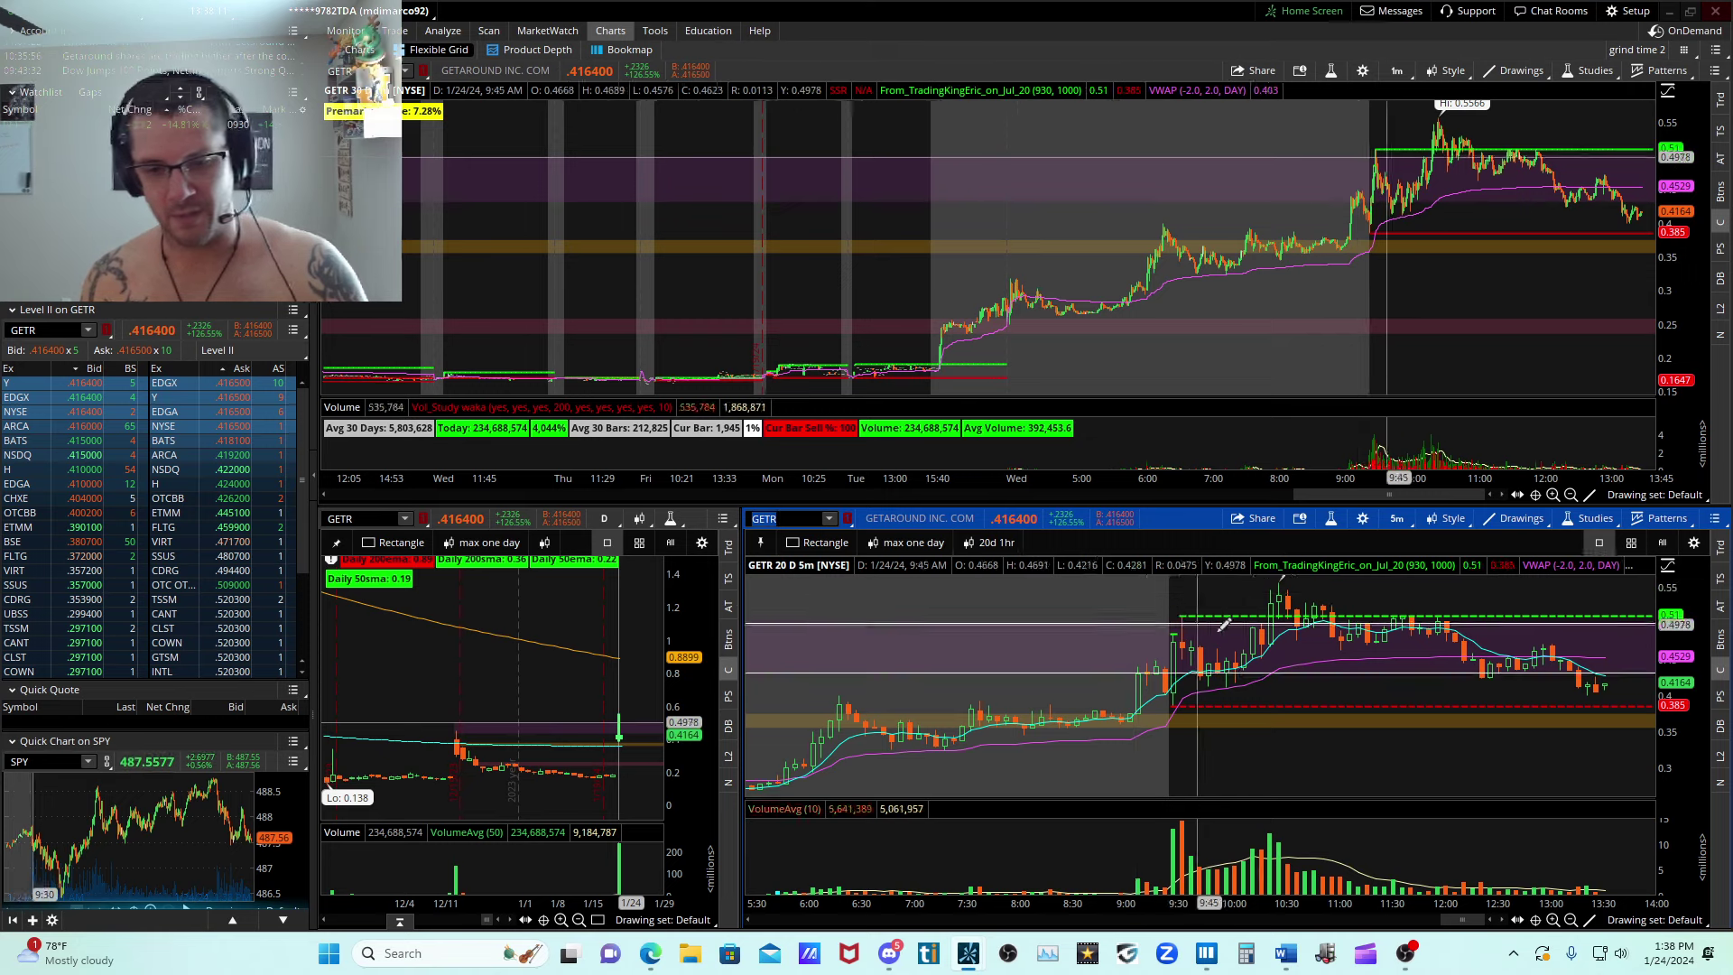
drag(1235, 664, 1243, 588)
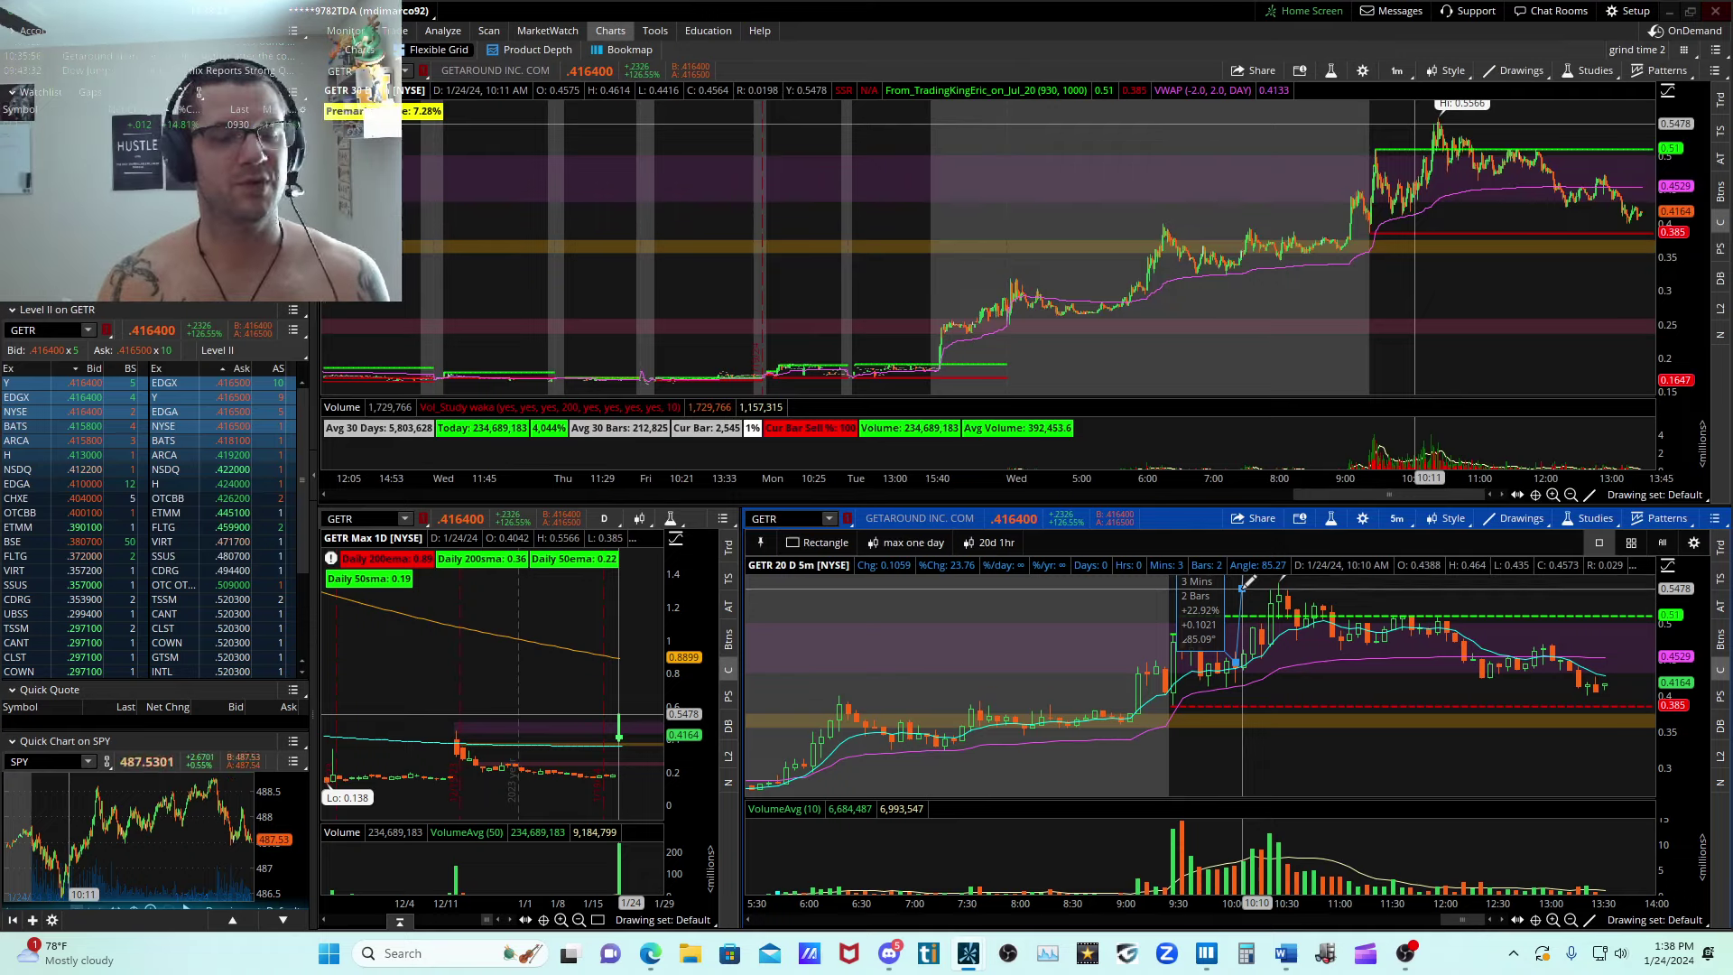
drag(1249, 578, 1330, 718)
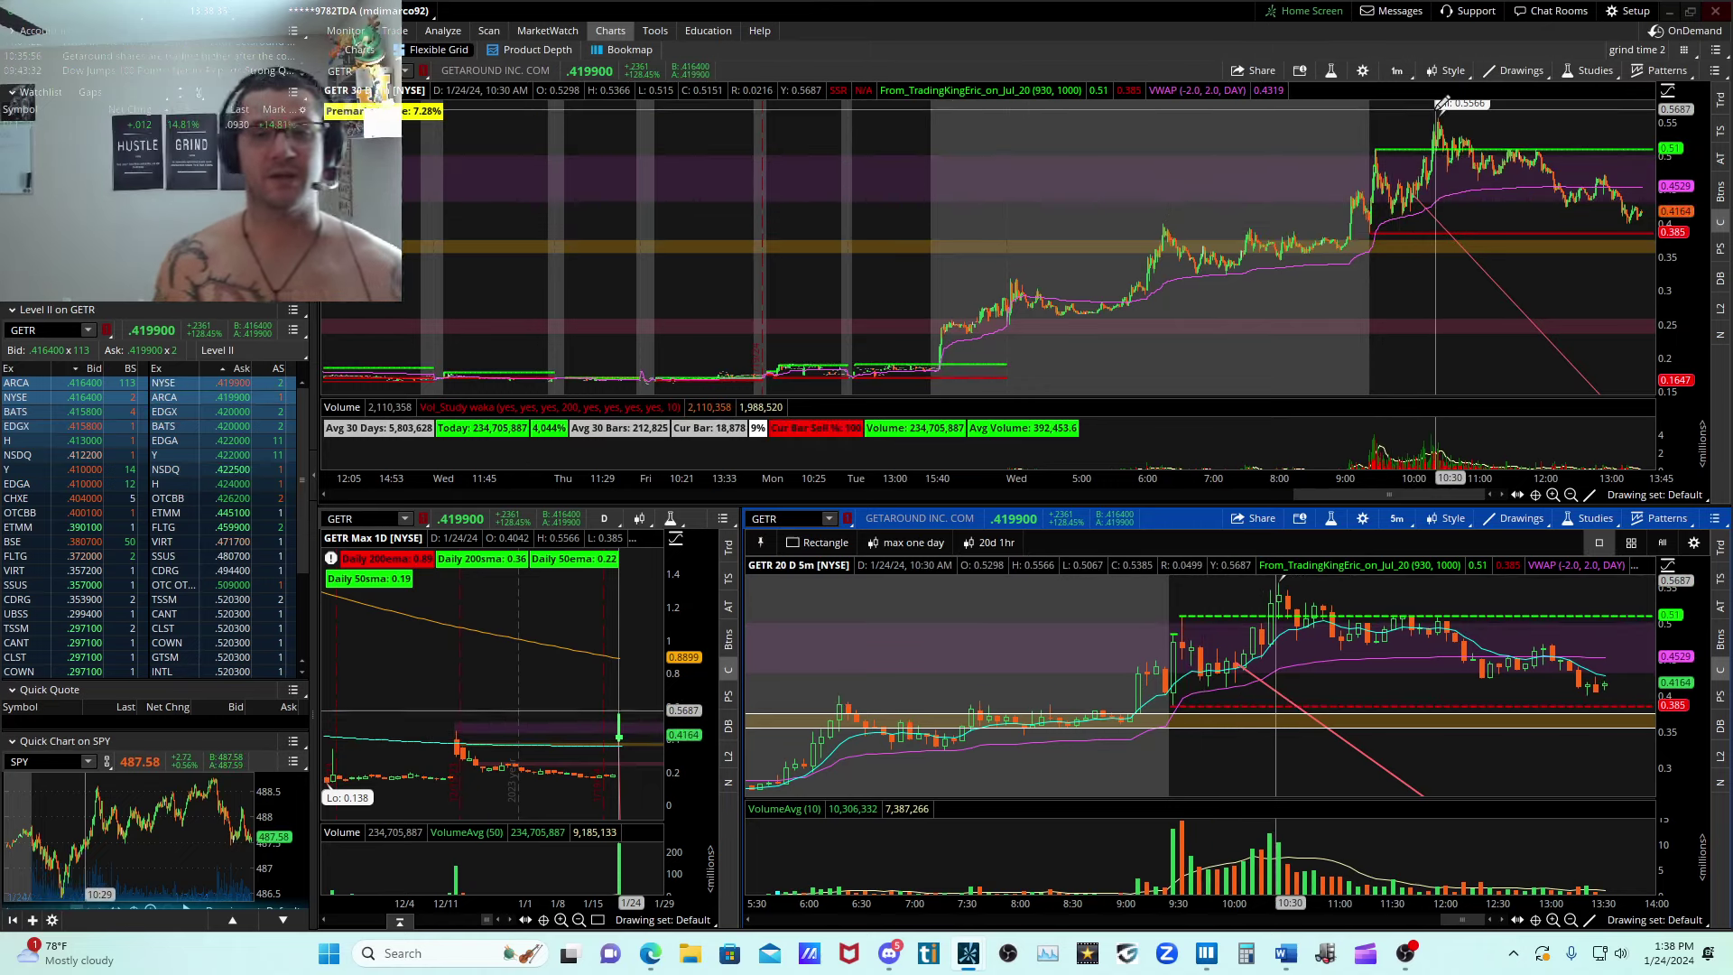
View the full-size GETR daily chart with a compressed price scale, and return to the multi-chart grid.
click(370, 51)
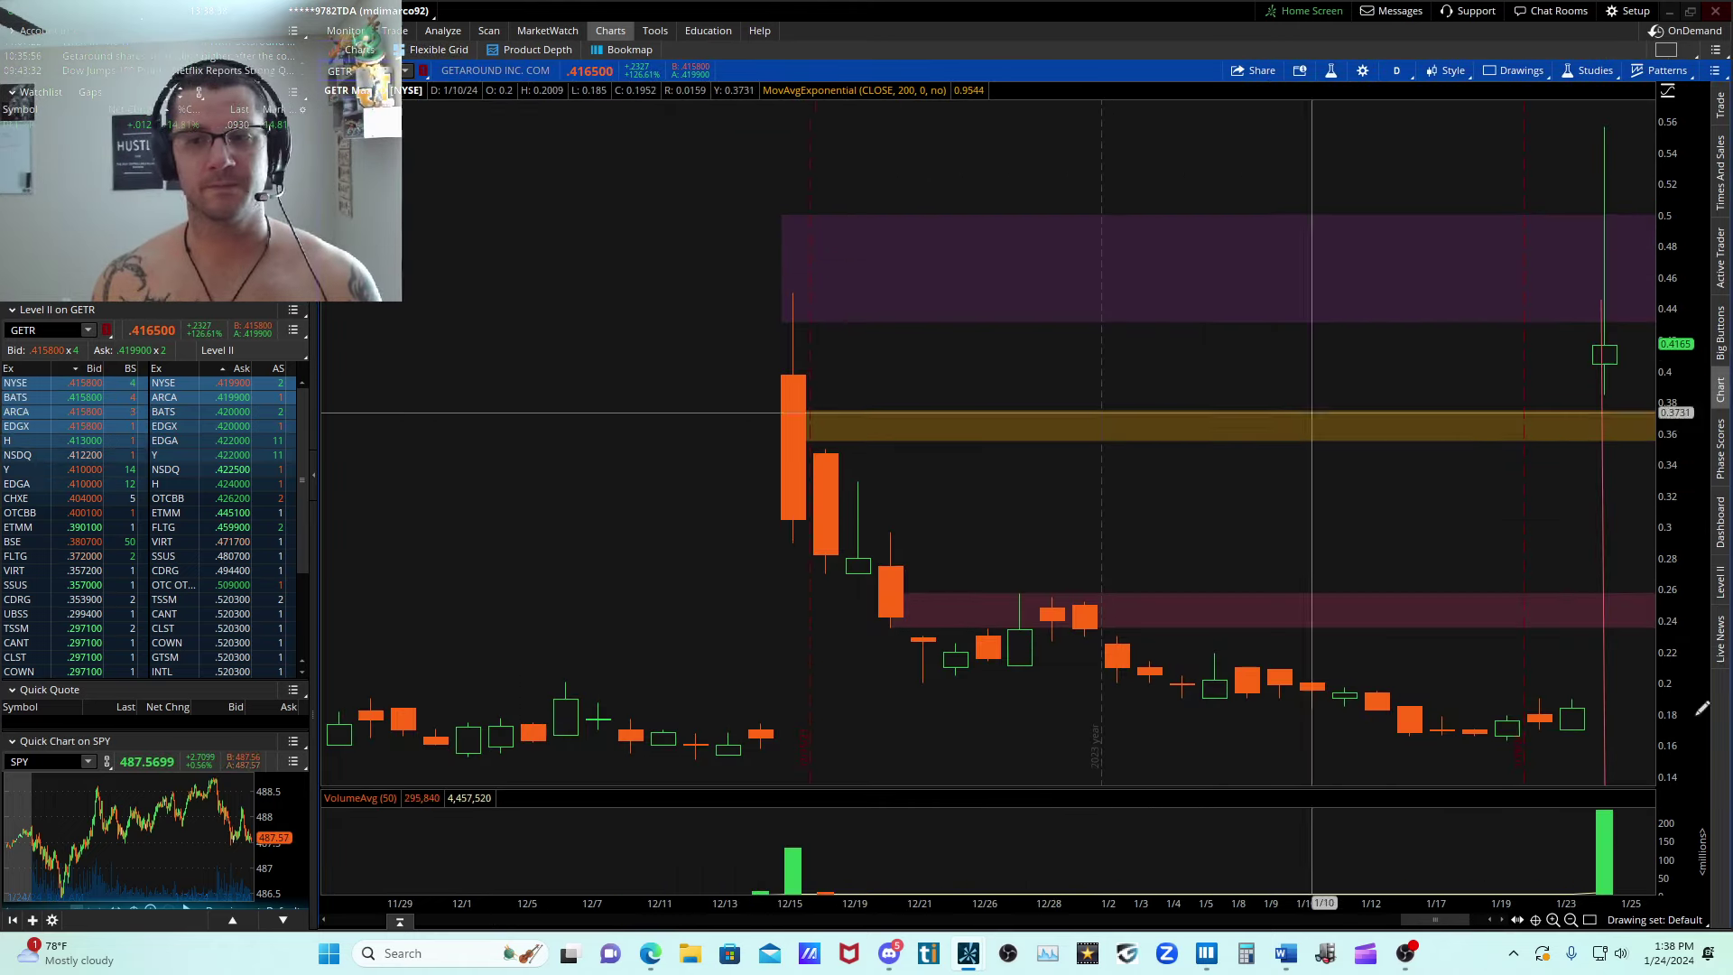
drag(1682, 370, 1697, 575)
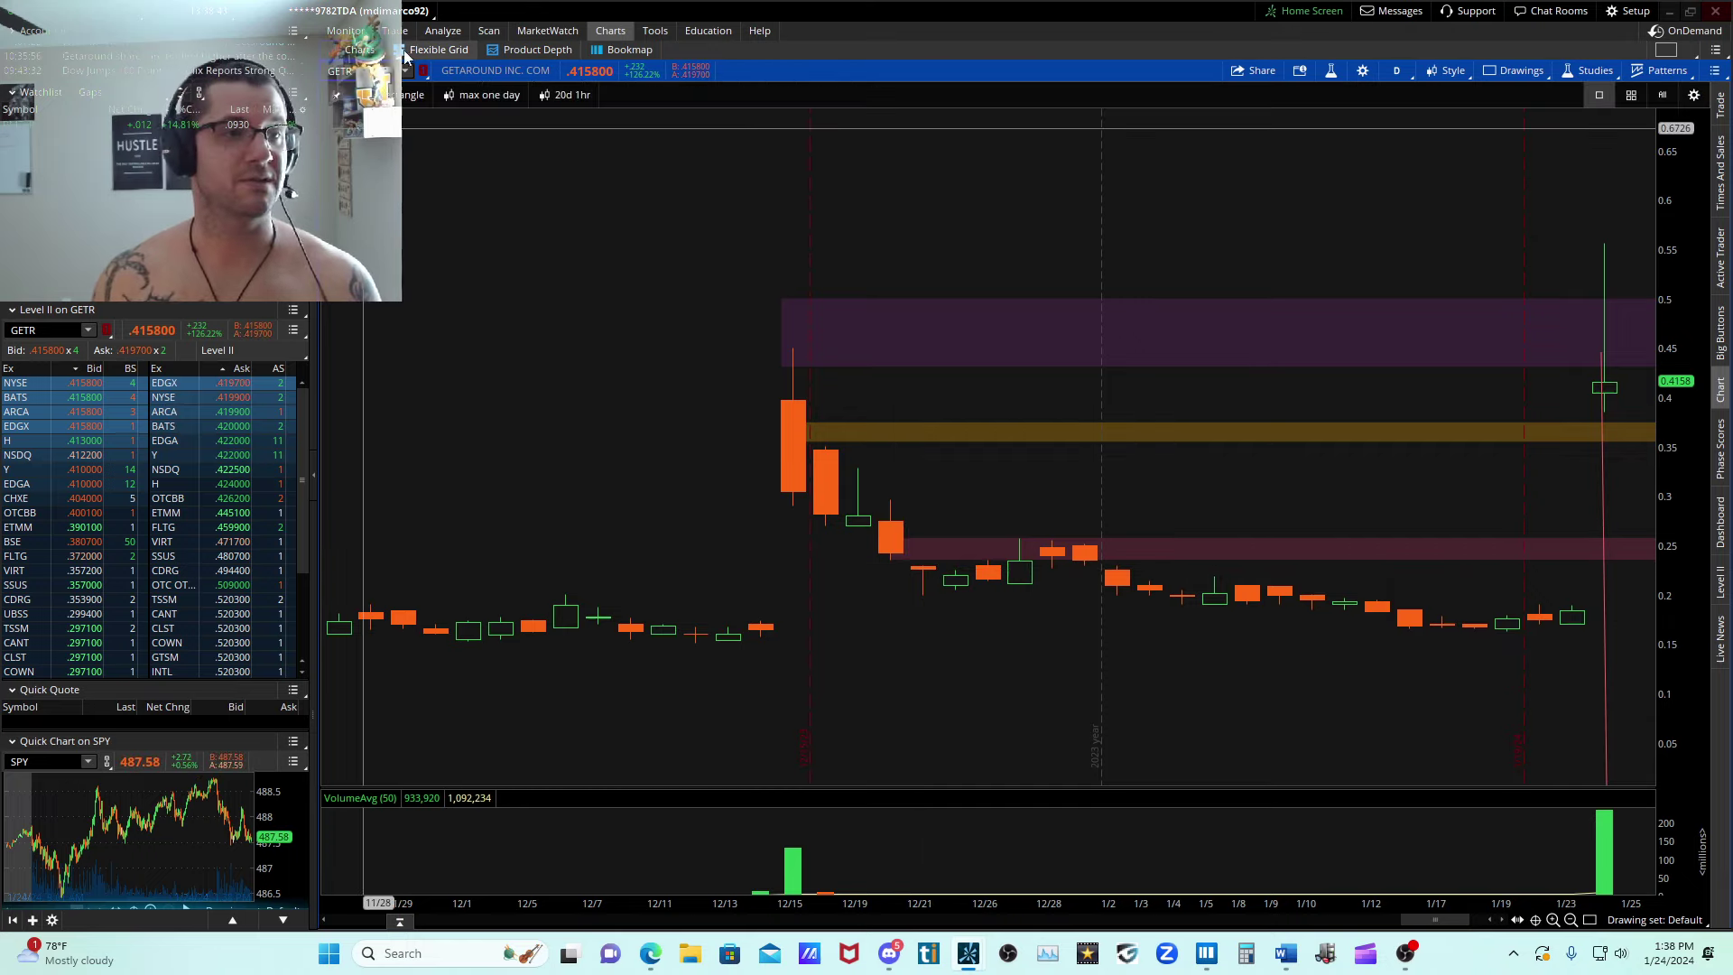
click(439, 50)
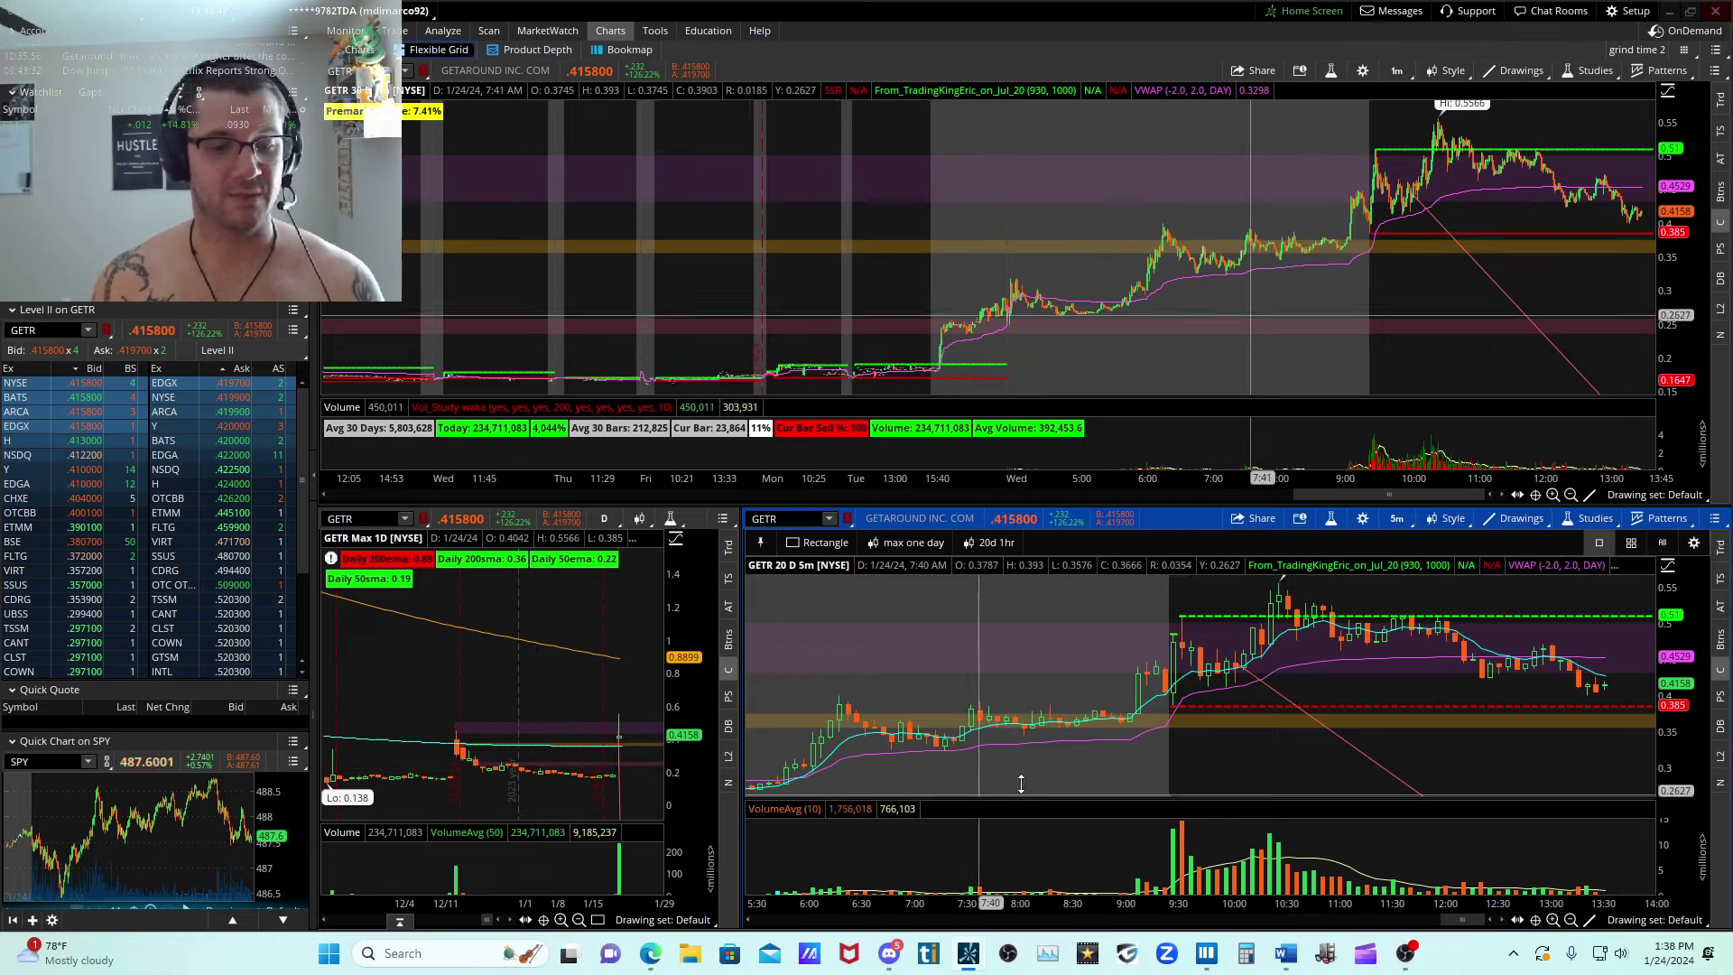
Review the earlier after-hours and premarket candles on the GETR 5-minute chart.
scroll(1014, 745, up, 10)
scroll(1014, 745, up, 3)
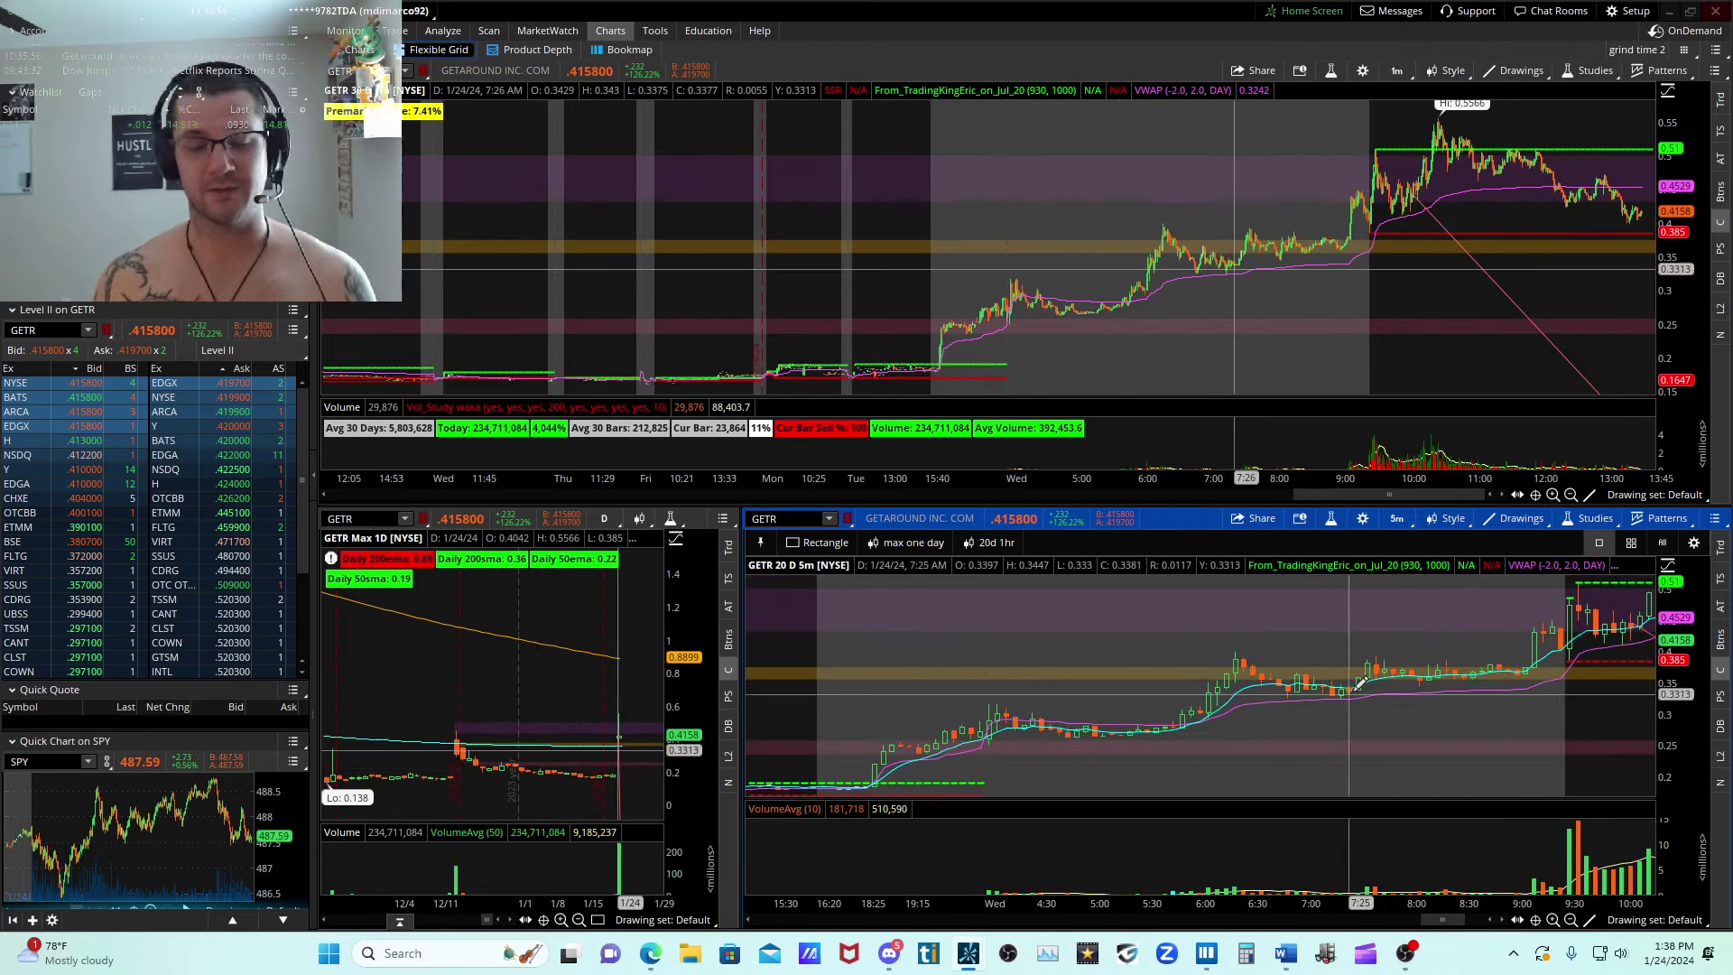
scroll(1432, 713, down, 8)
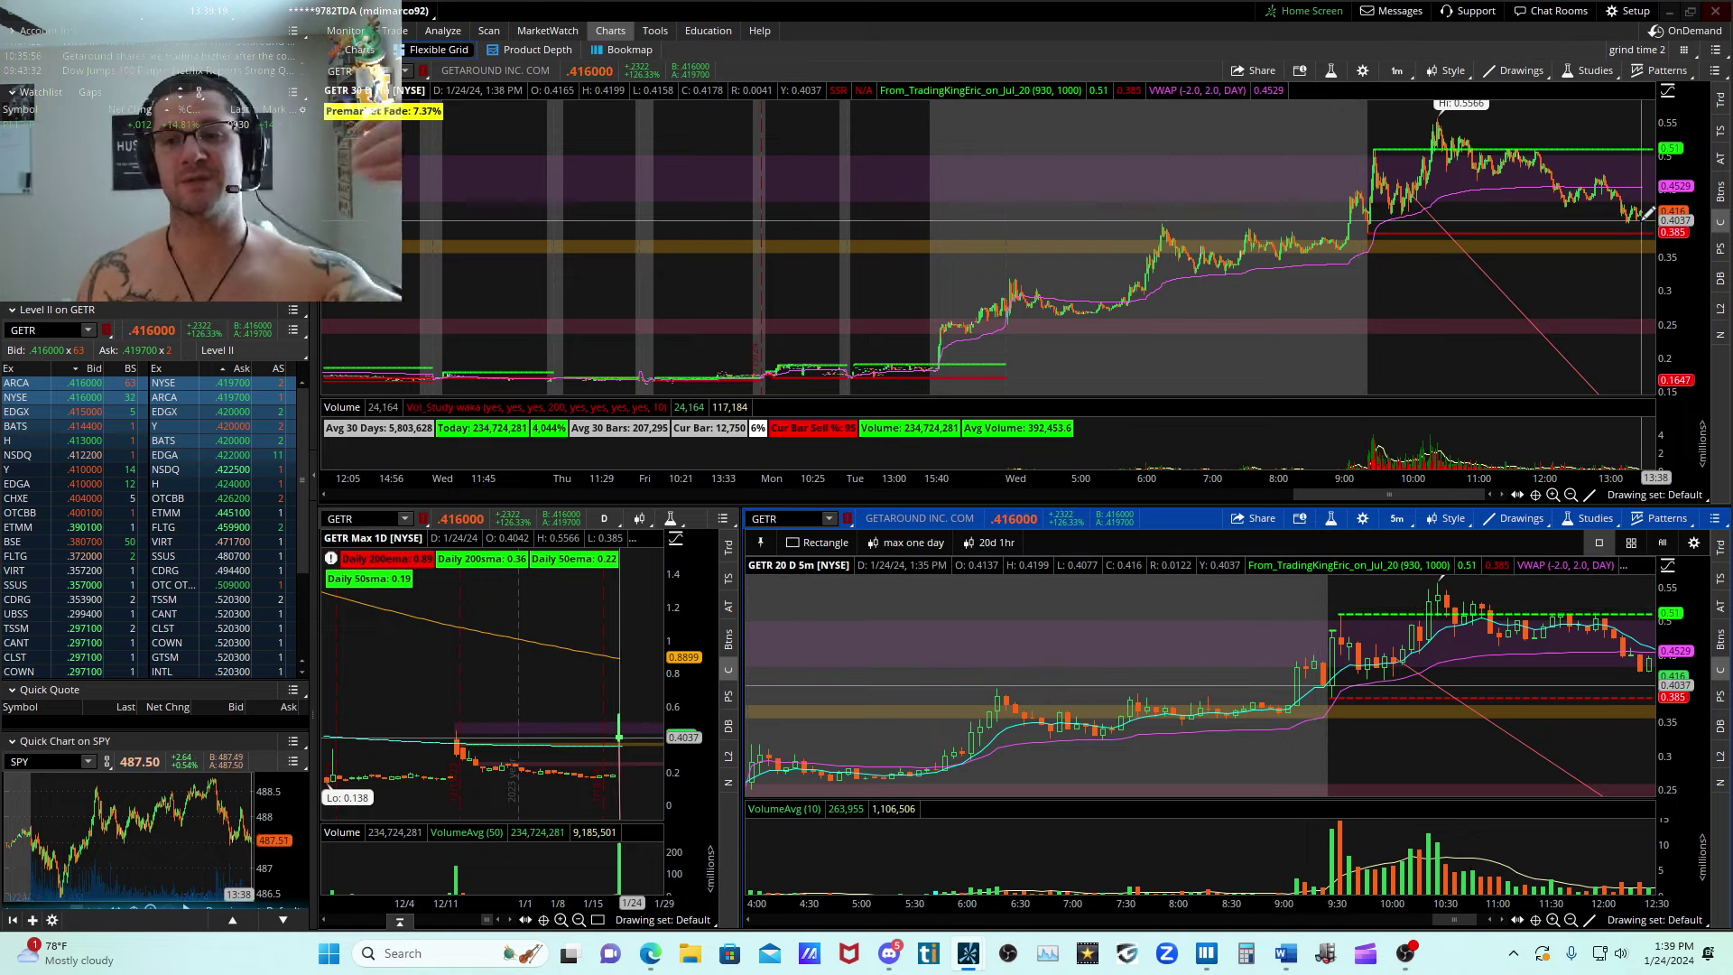
Inspect GETR's longer daily price history back to June on the full-size chart, and return to the multi-chart grid.
click(349, 51)
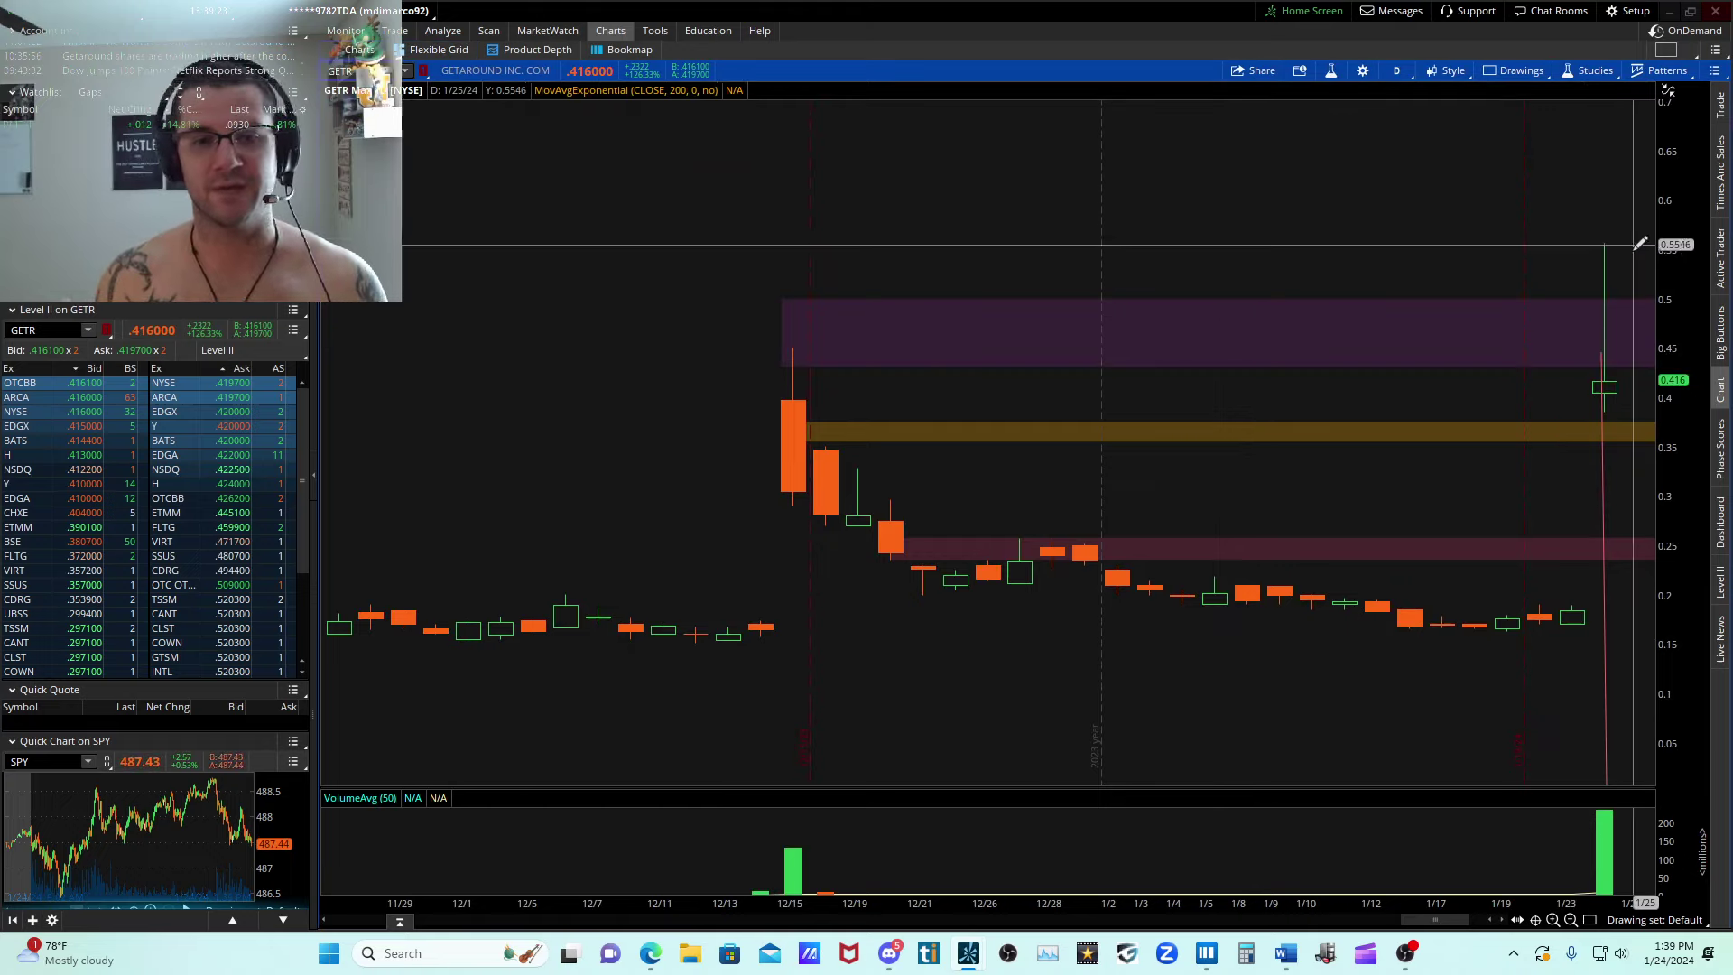
click(423, 54)
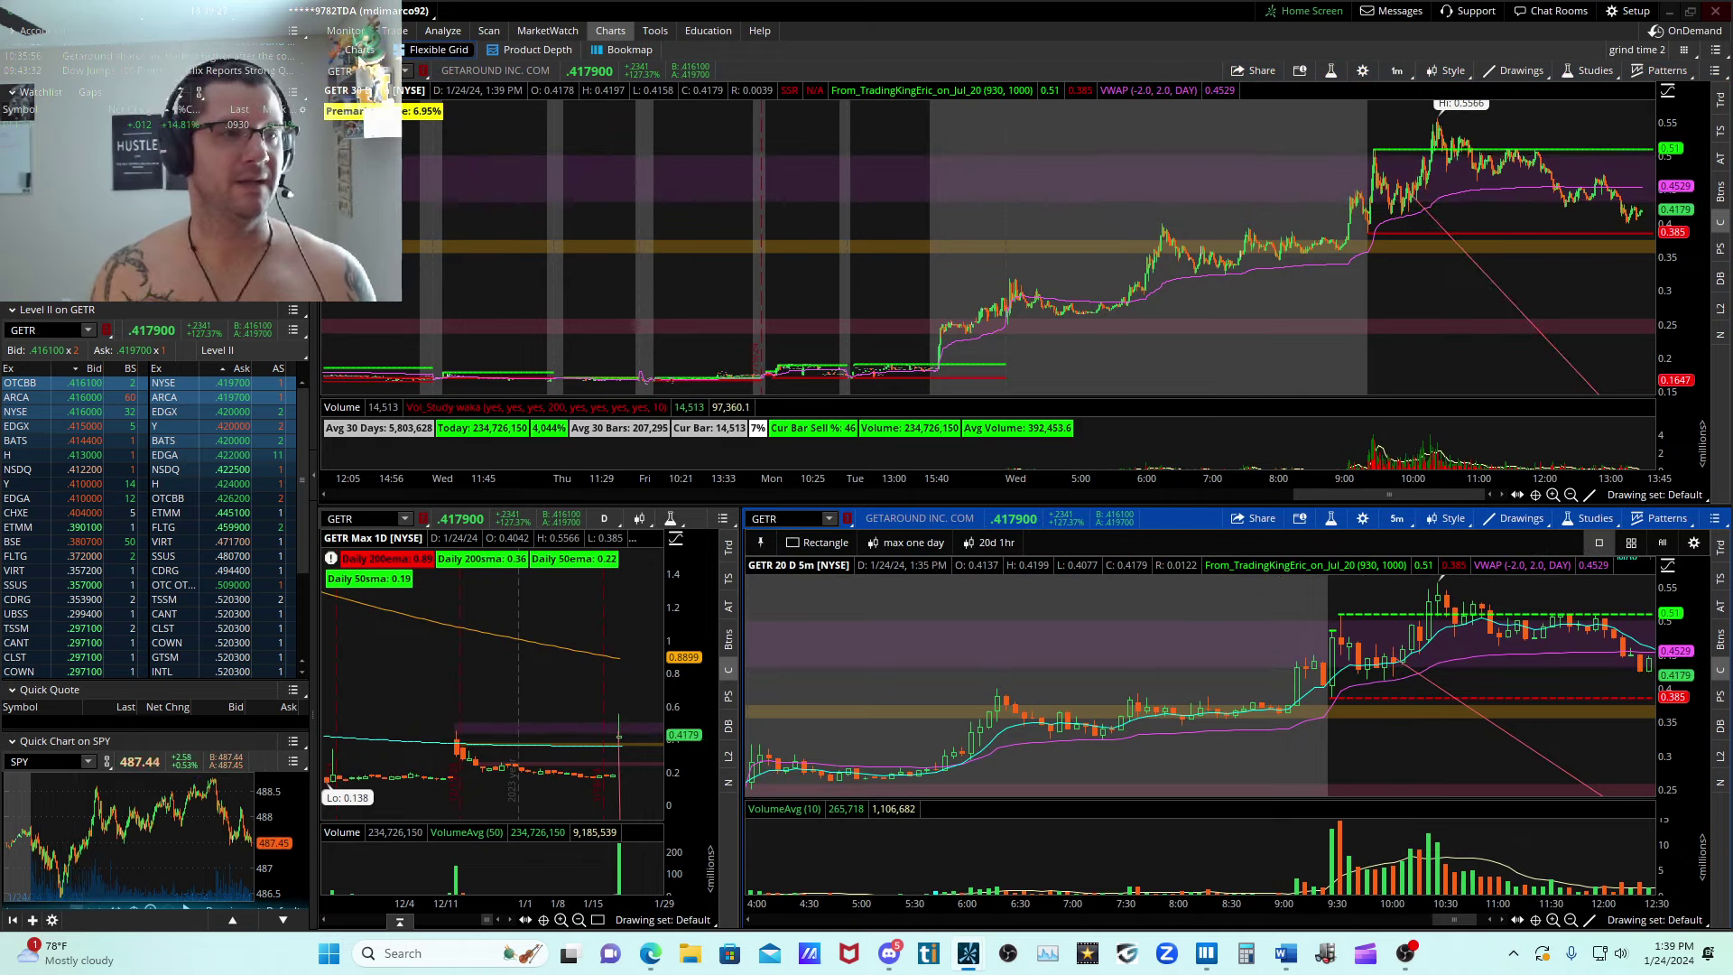
click(359, 50)
click(1571, 920)
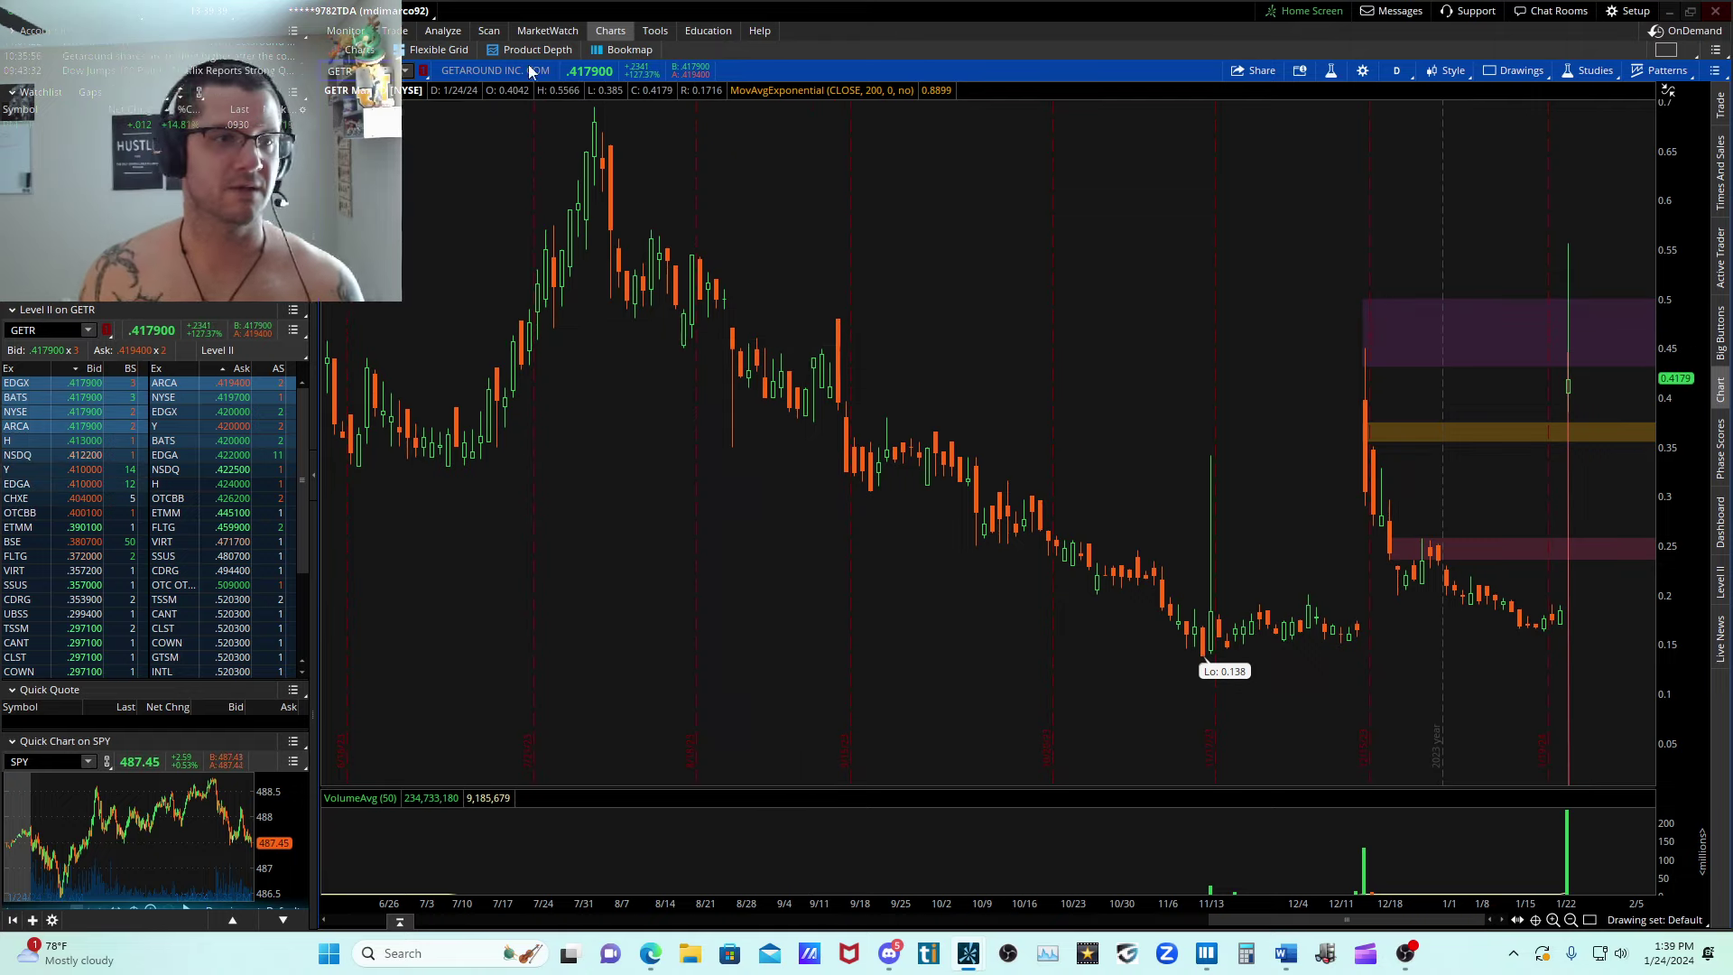
click(424, 52)
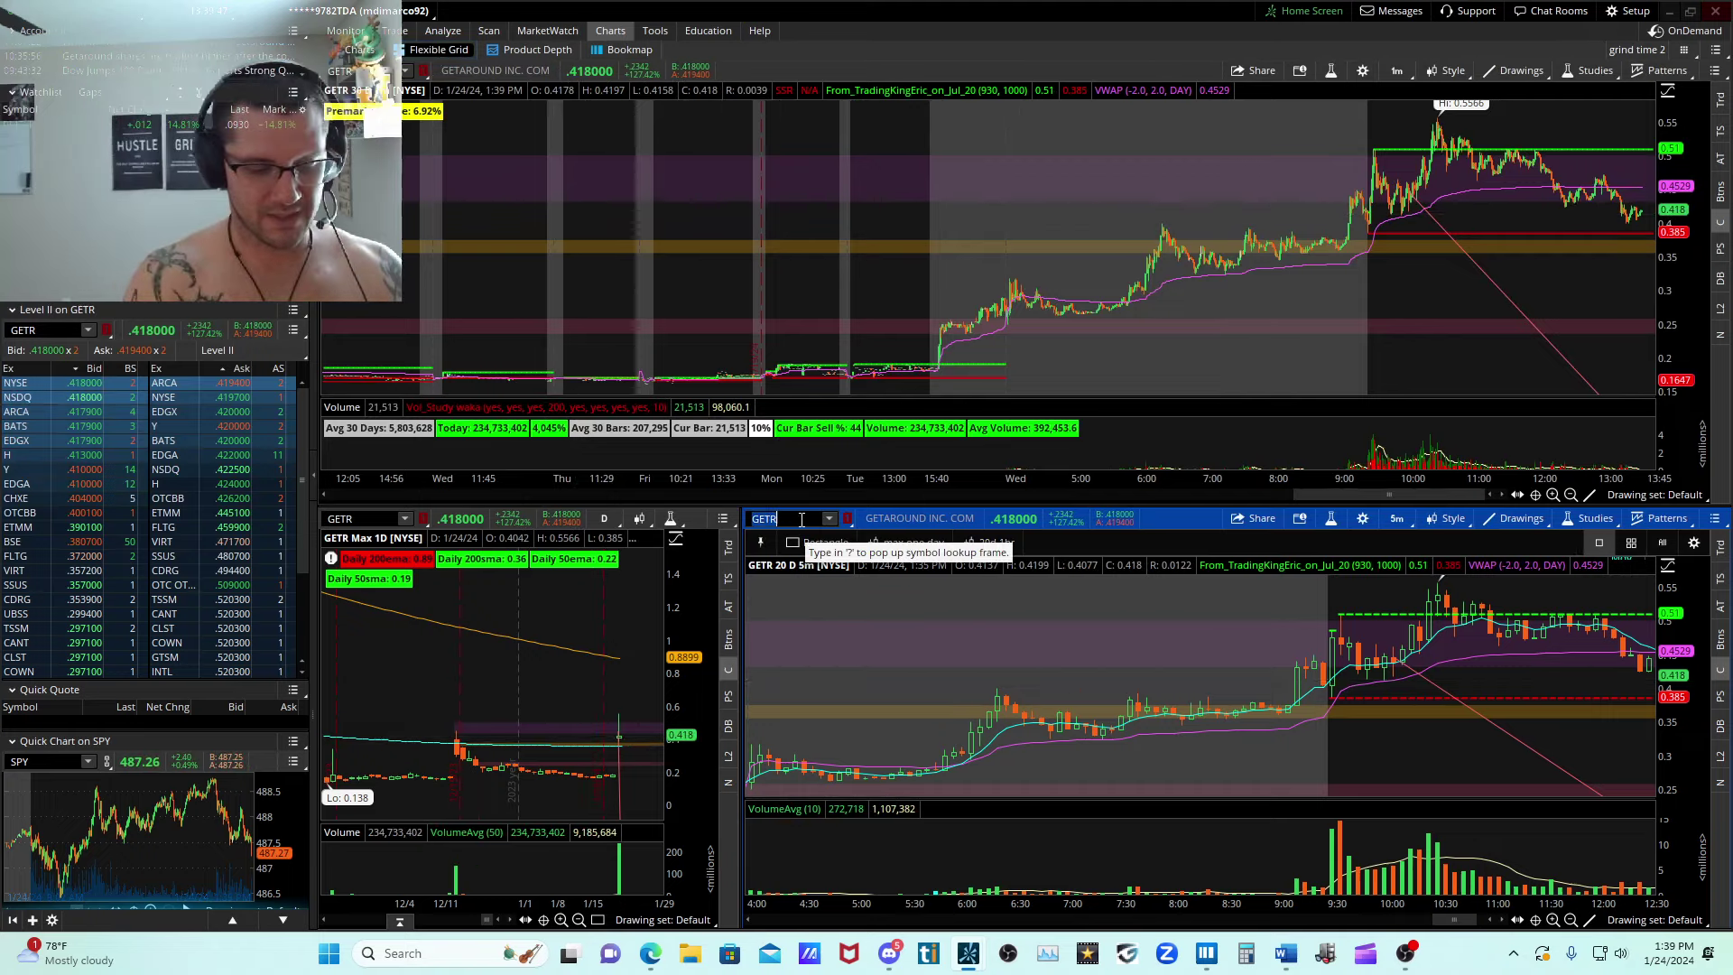
Load VSME back into the linked charts and switch to Bookmap.
text(E)
key(Return)
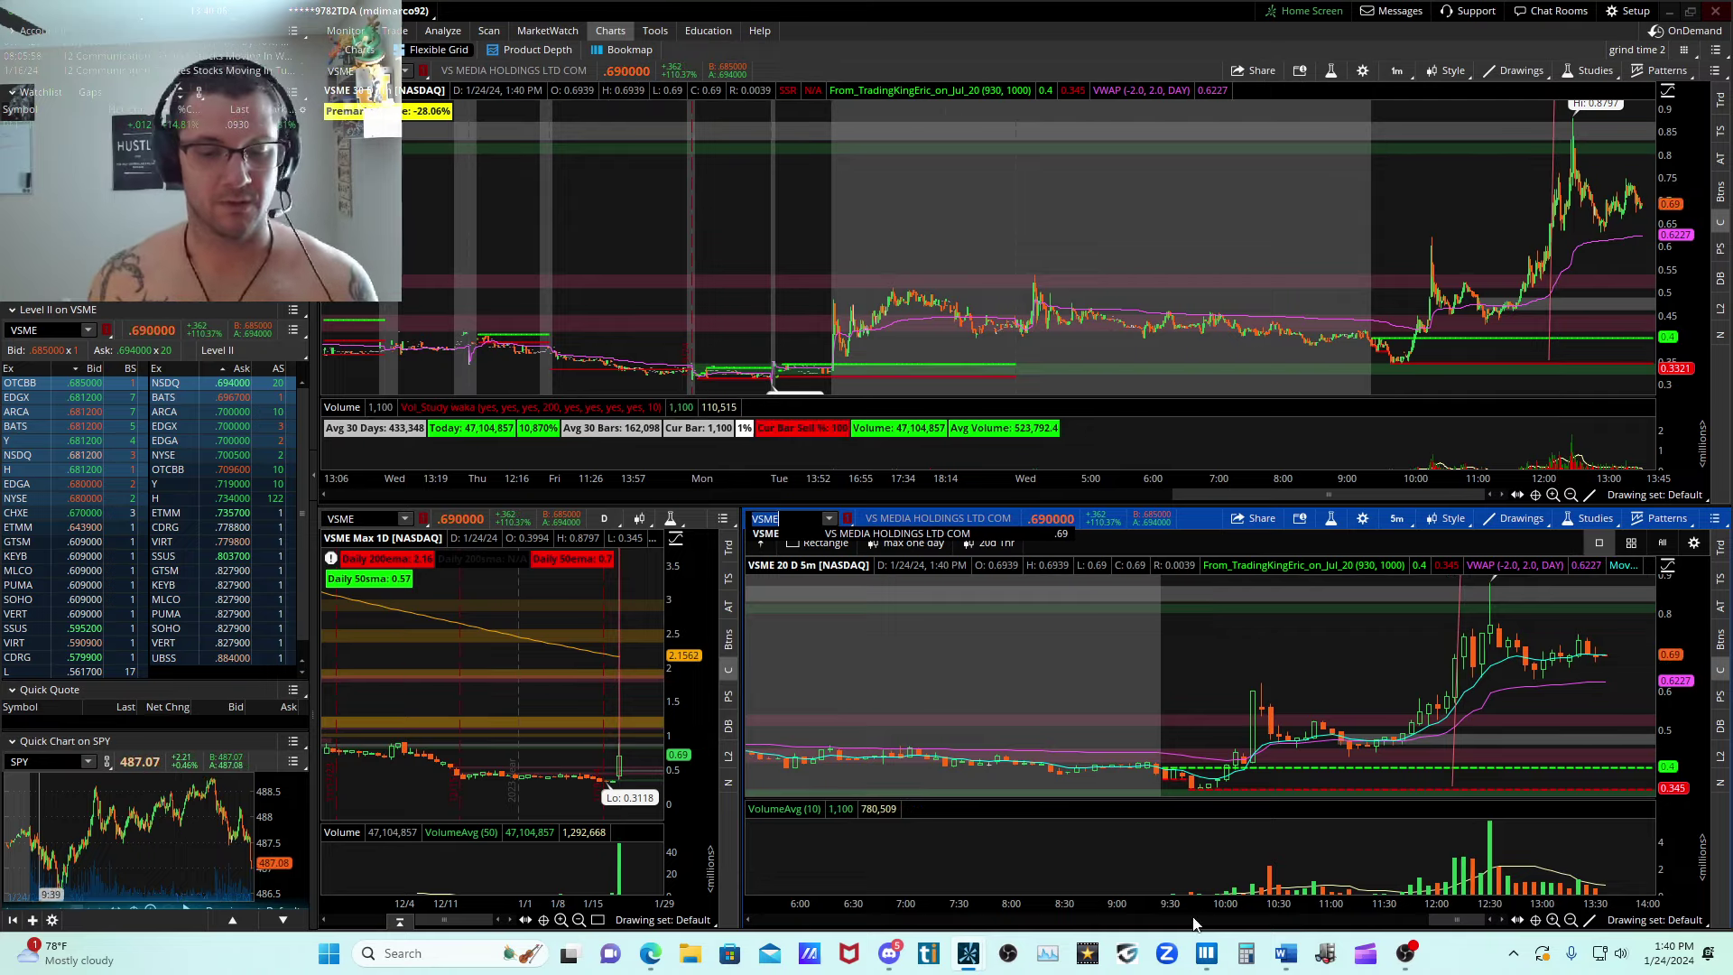
click(1206, 953)
Examine the VSME heatmap across the premarket and midday sessions, ending on the 10:00 base and its supporting liquidity.
scroll(596, 465, down, 5)
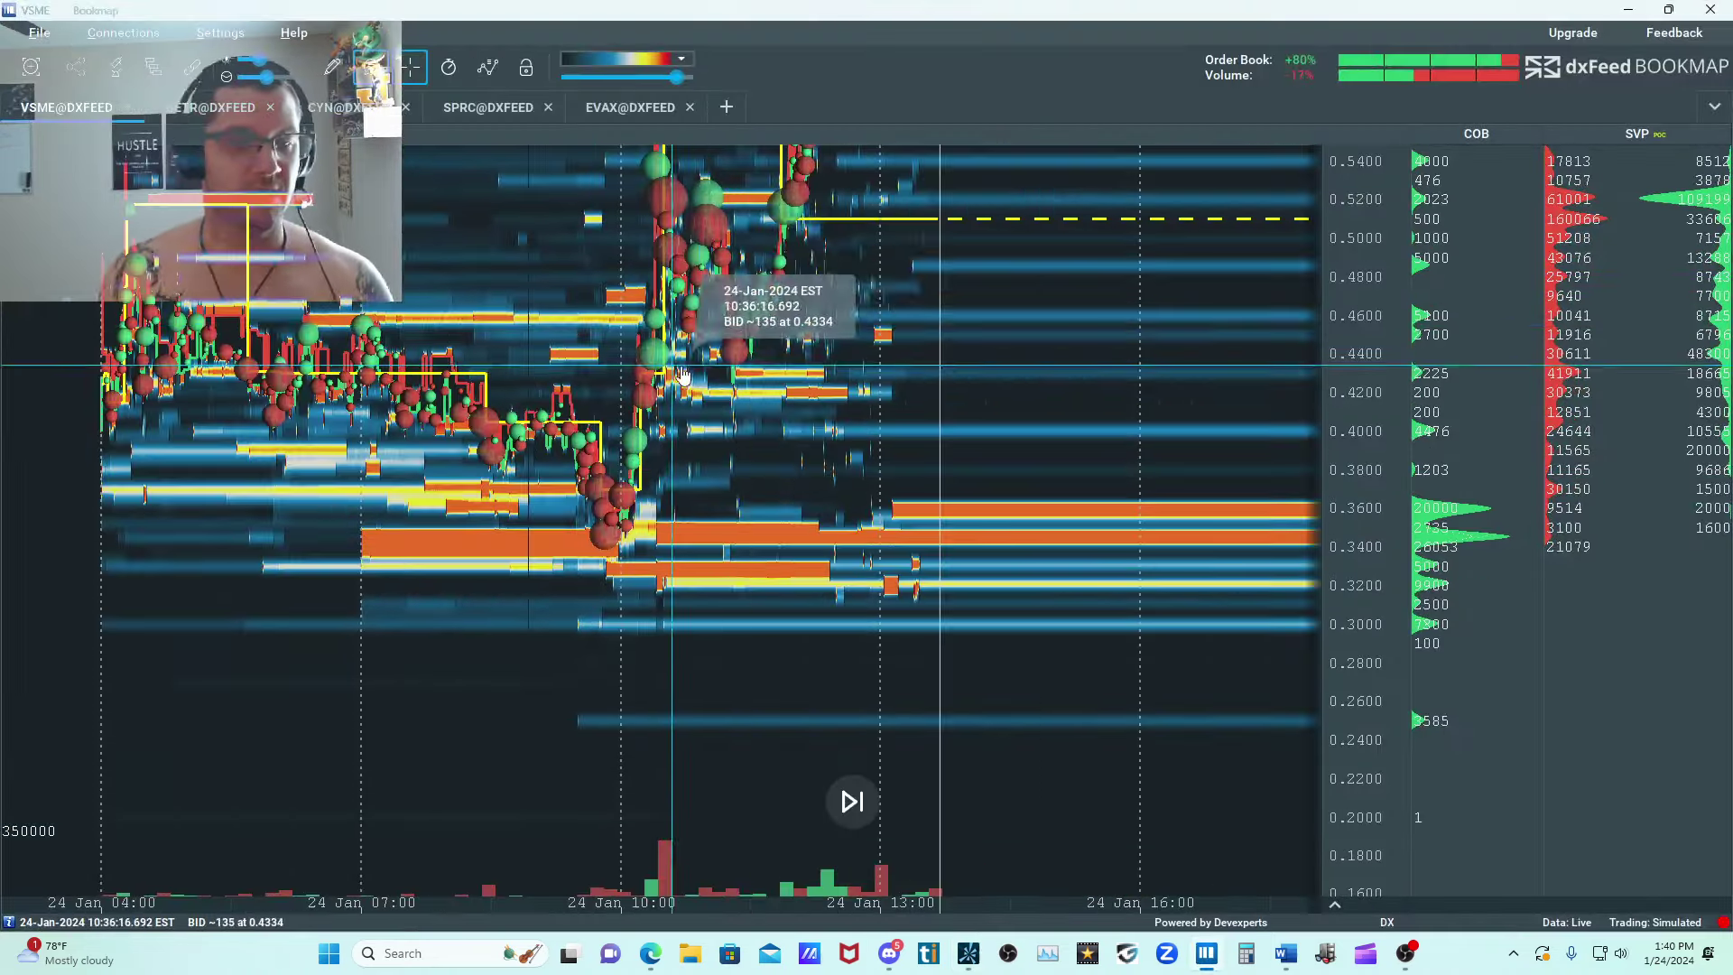
scroll(793, 636, up, 5)
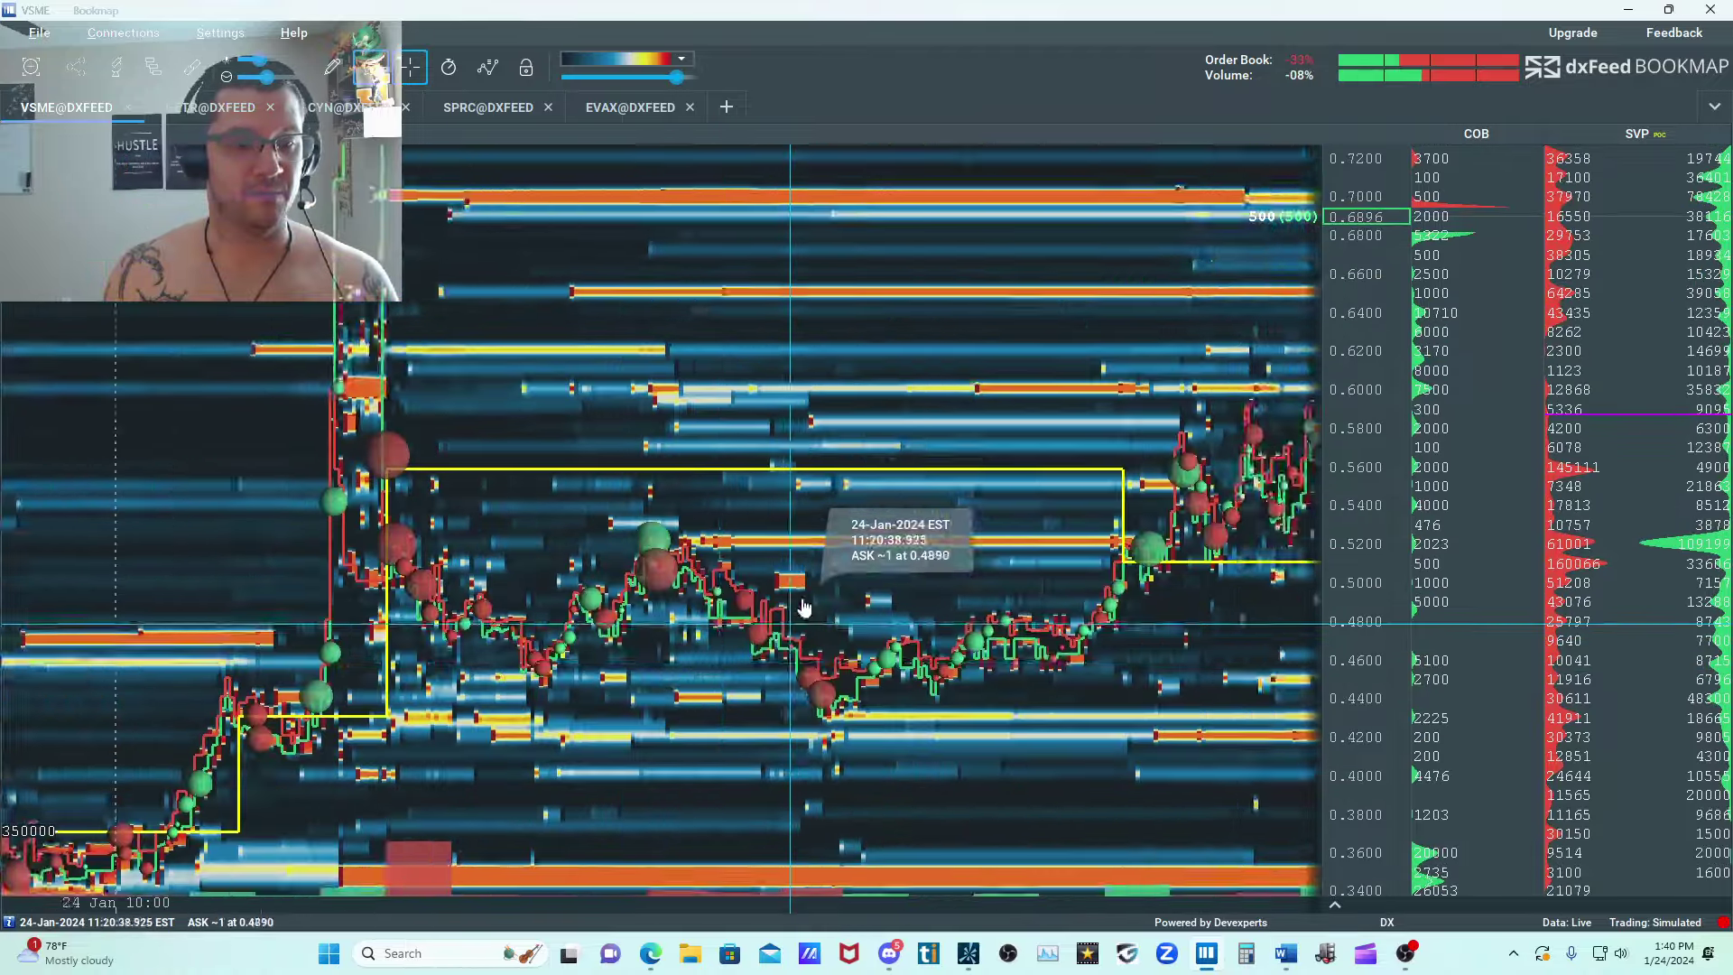
drag(796, 618, 1038, 397)
scroll(1037, 390, down, 2)
drag(729, 451, 1020, 365)
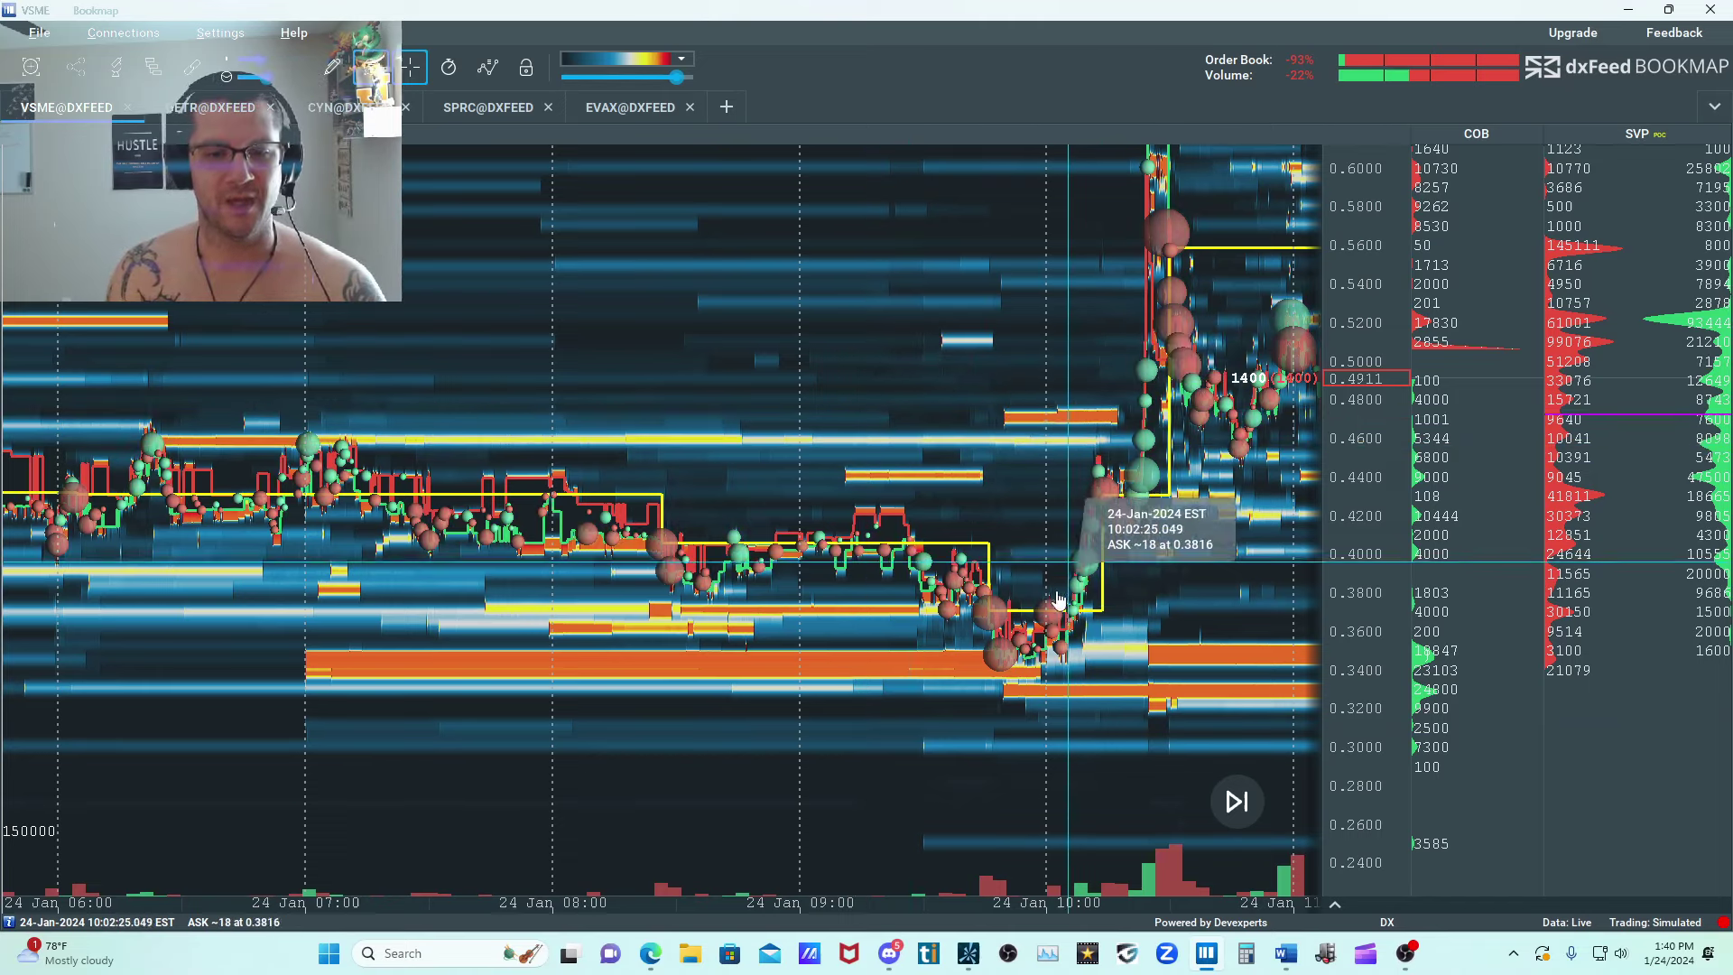
Examine VSME's 10:25 to 10:30 price spike and following pullback on the heatmap, with the price scale widened up to 0.84.
drag(1148, 289, 1030, 502)
scroll(1034, 489, up, 6)
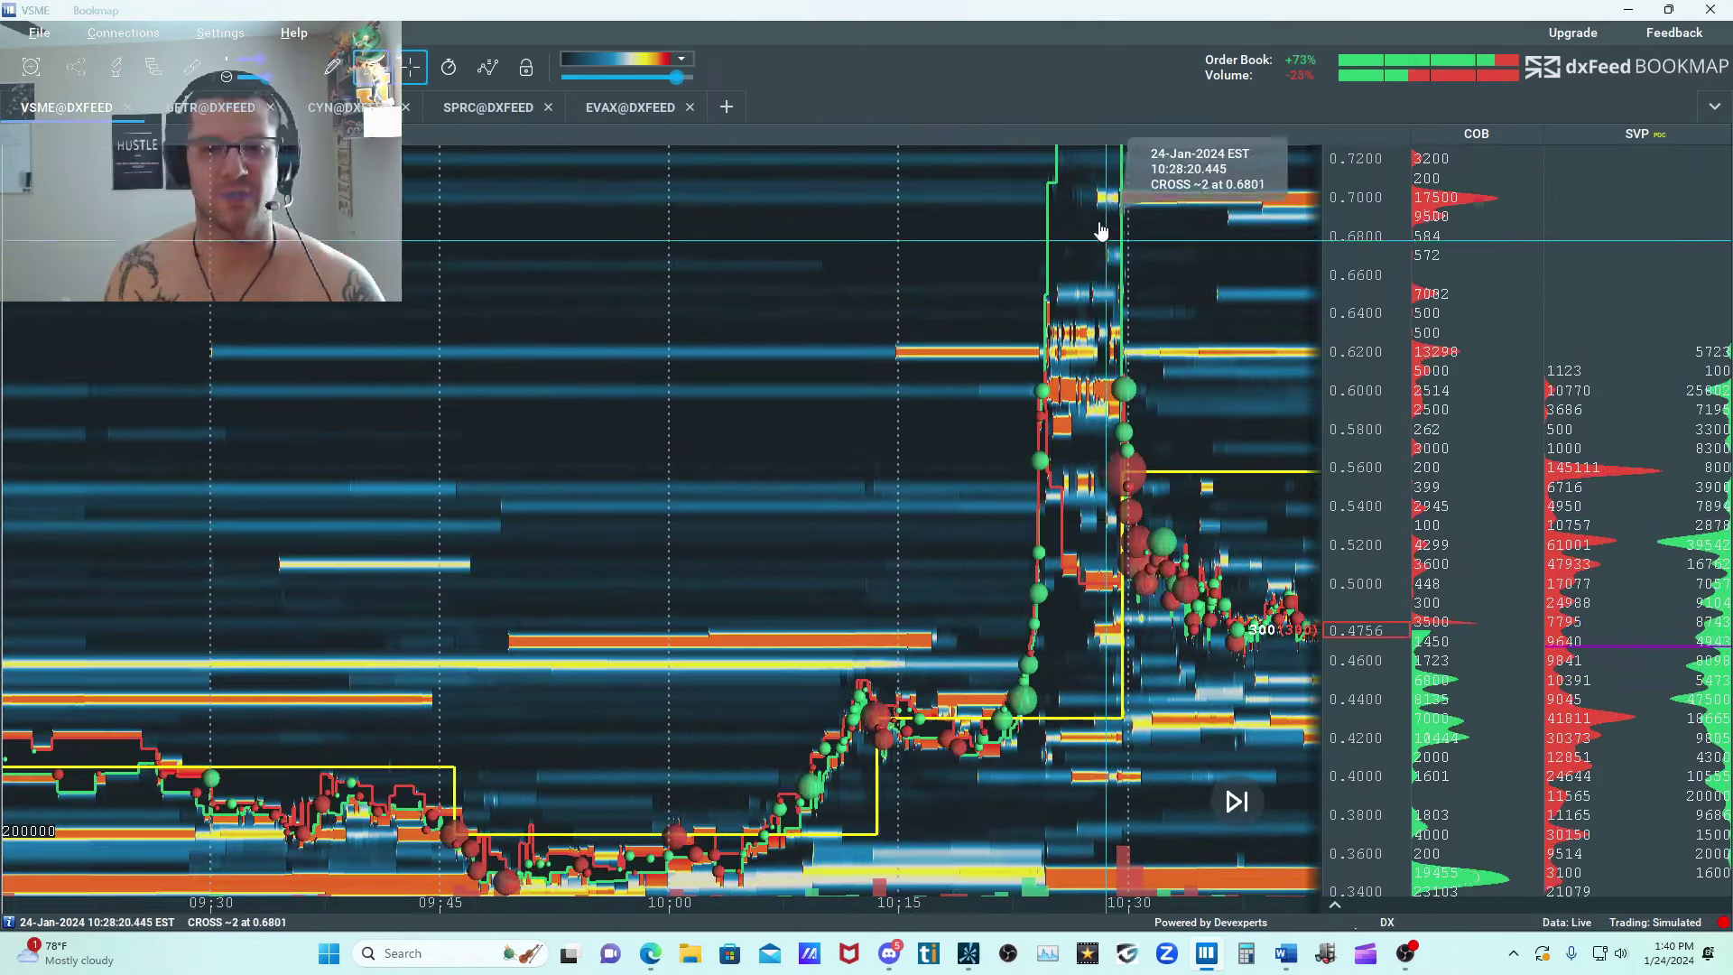
scroll(1092, 270, down, 3)
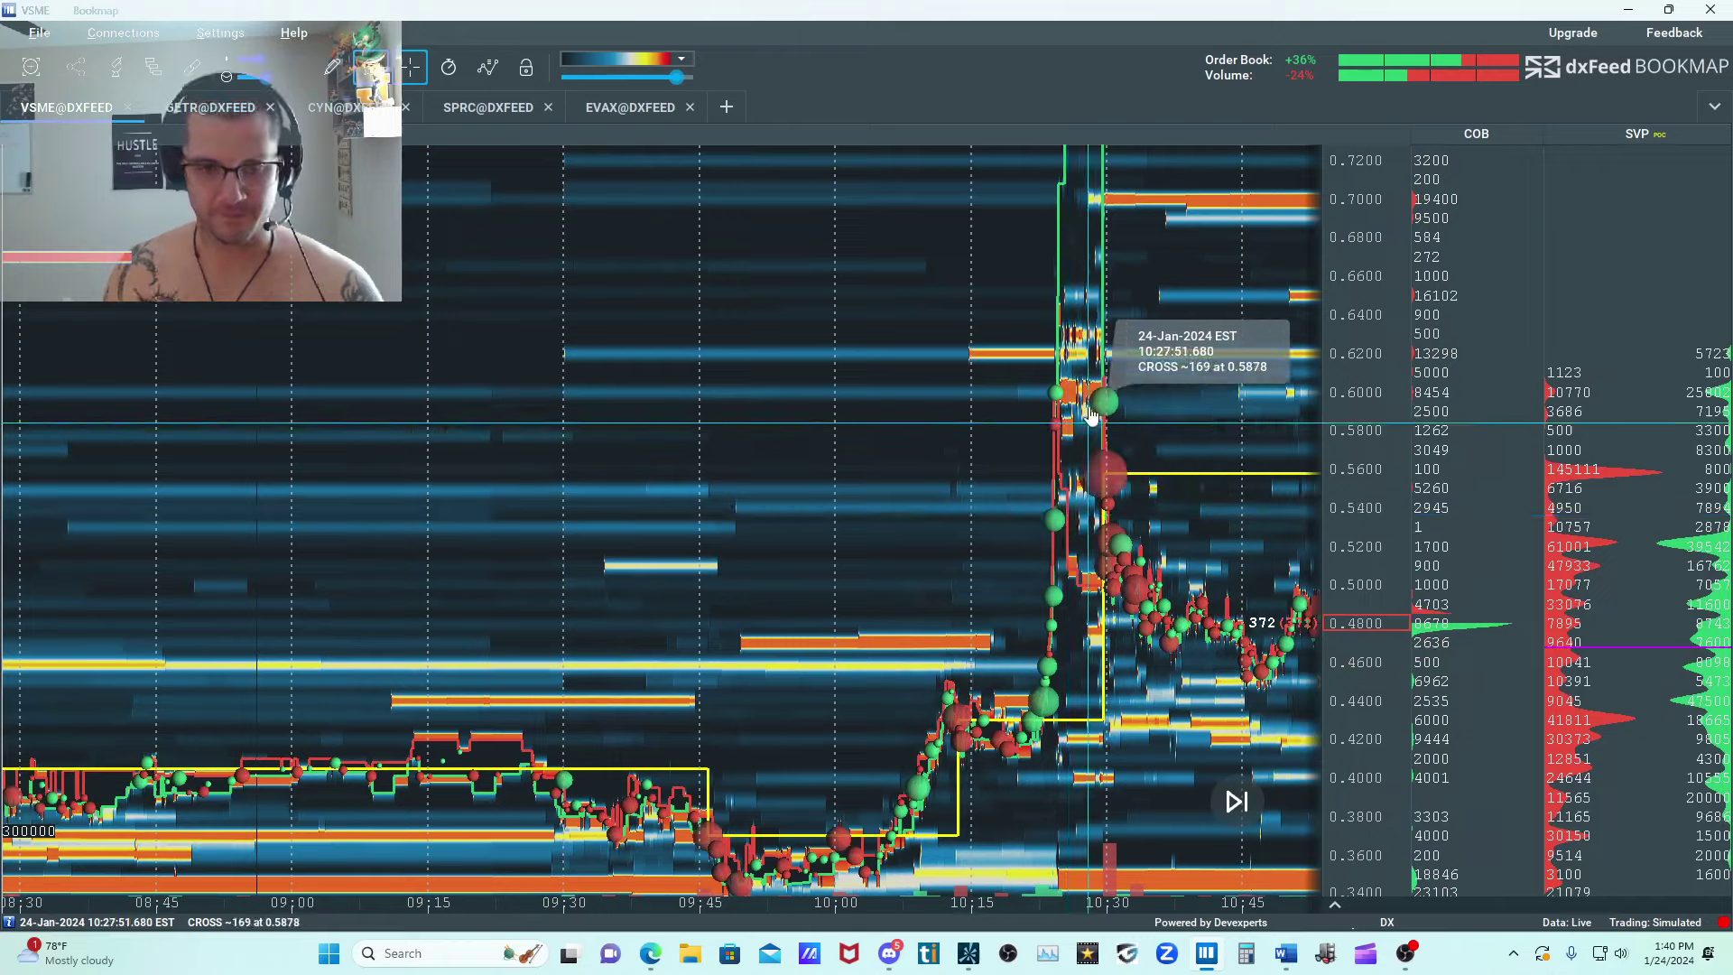
scroll(1033, 379, up, 4)
drag(1226, 307, 1006, 383)
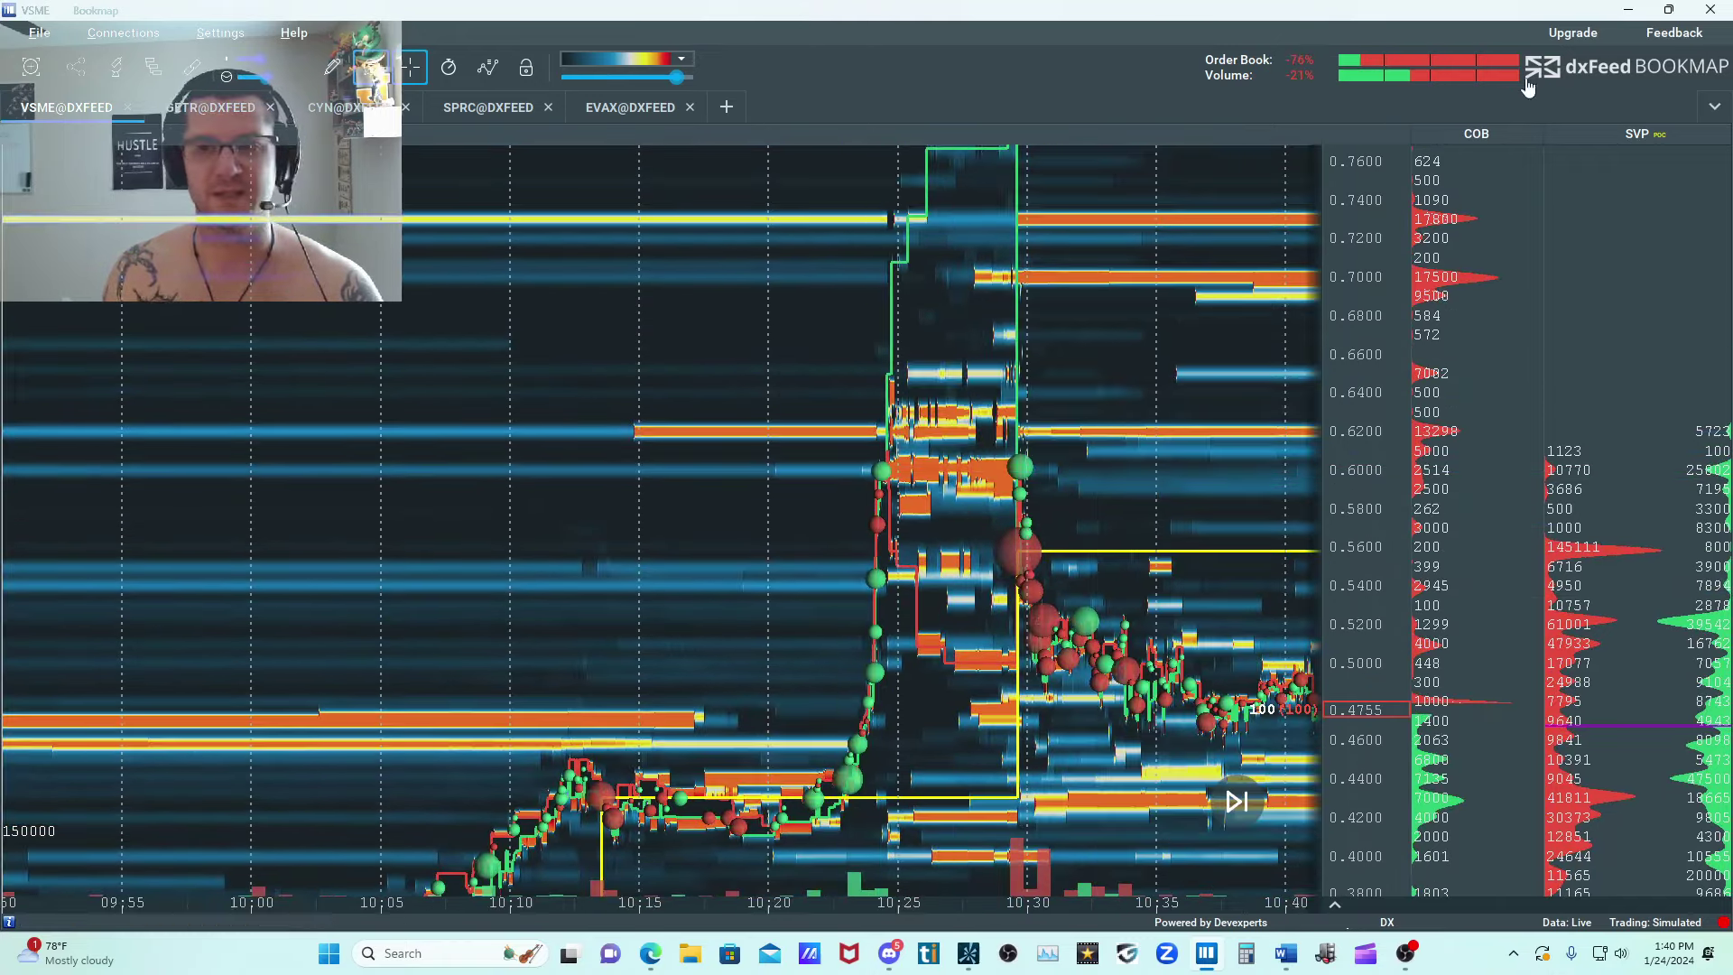
drag(979, 623, 757, 593)
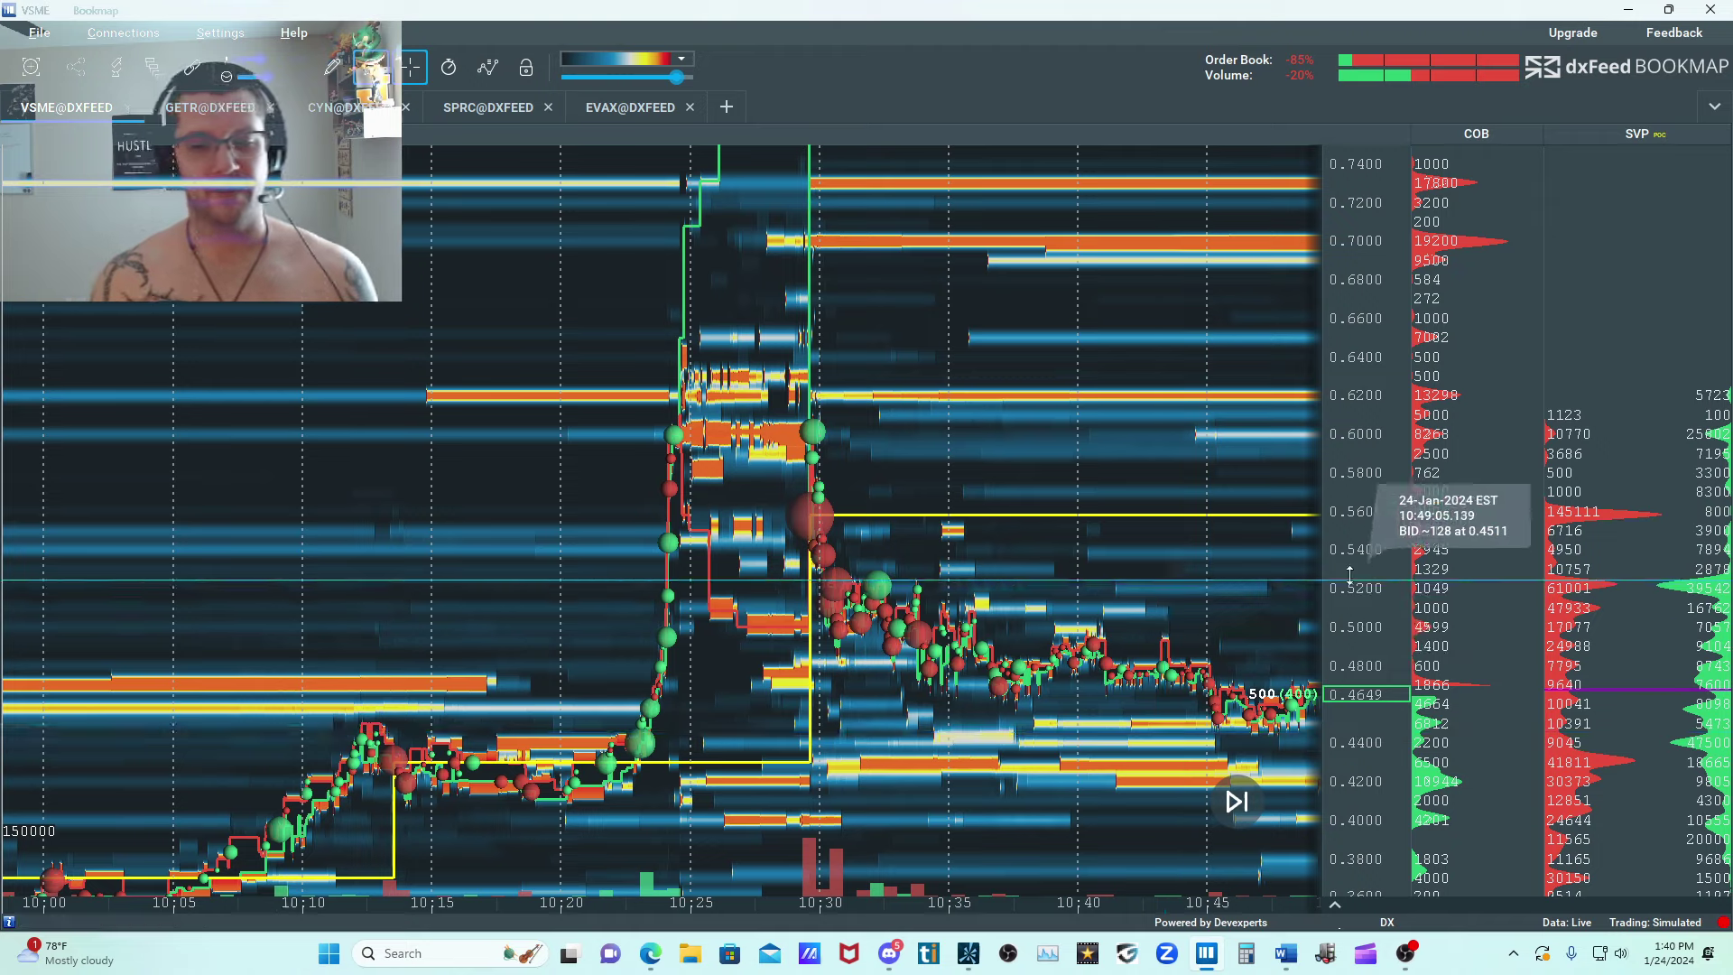
drag(1408, 575, 1406, 630)
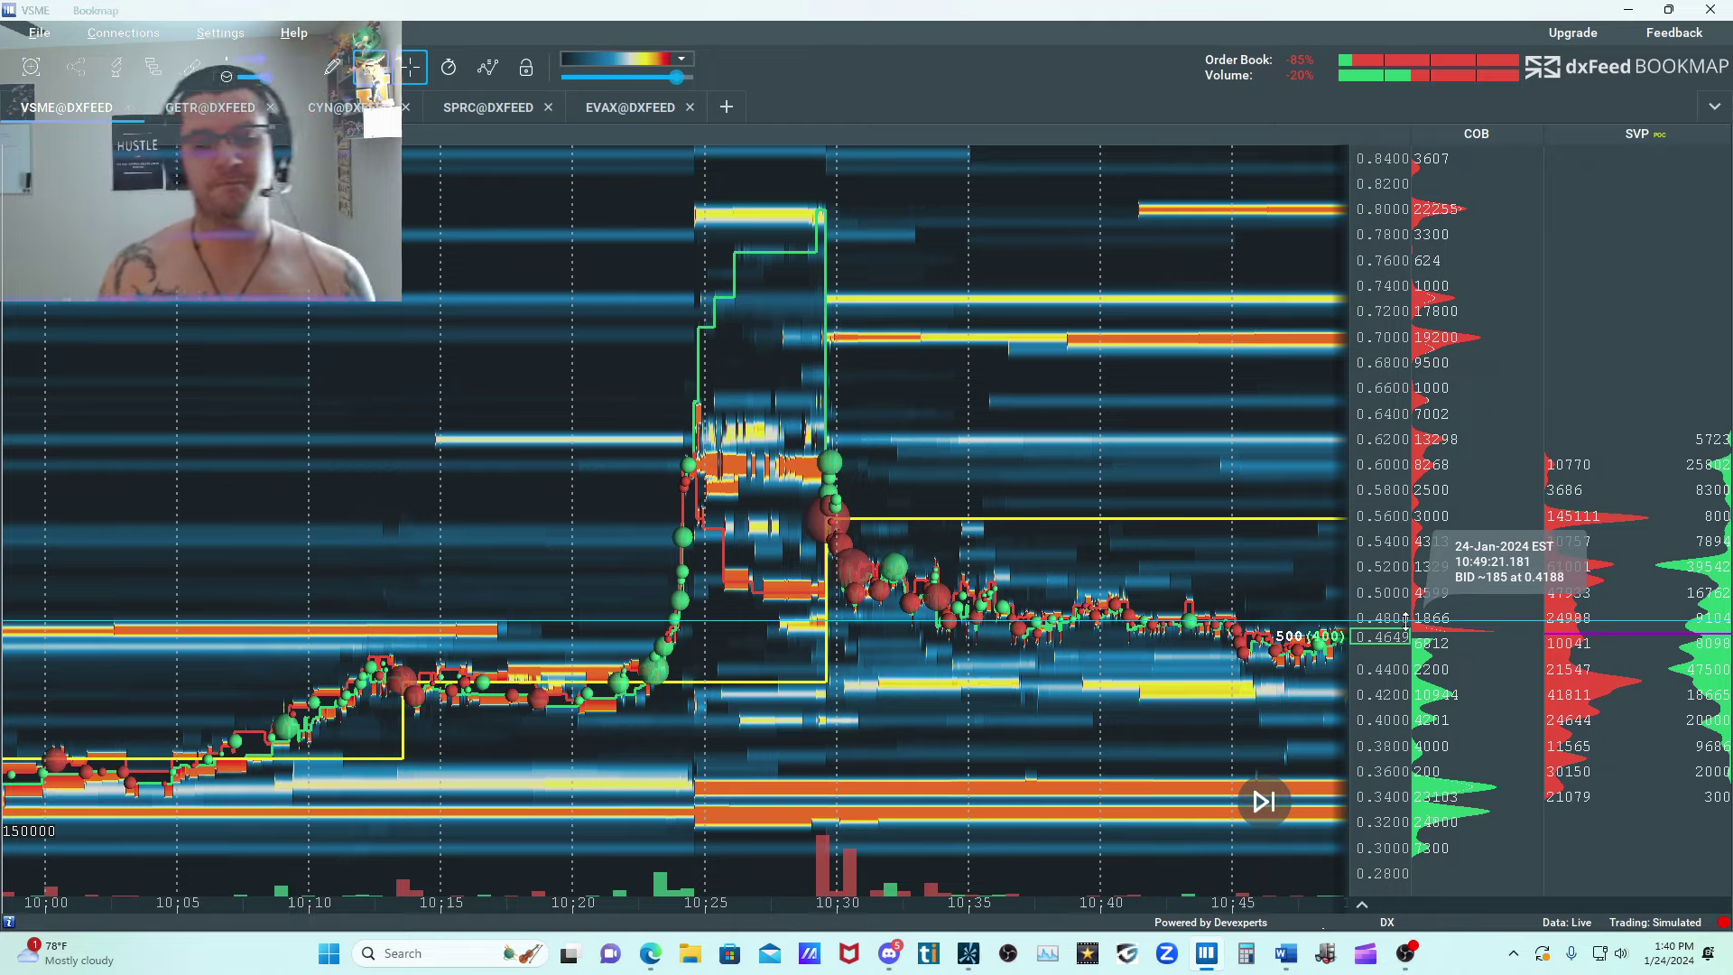
Examine VSME's consolidation and recovery from 10:45 to 11:05 on the heatmap, with the price scale narrowed to about 0.36 to 0.55.
drag(1057, 507, 530, 306)
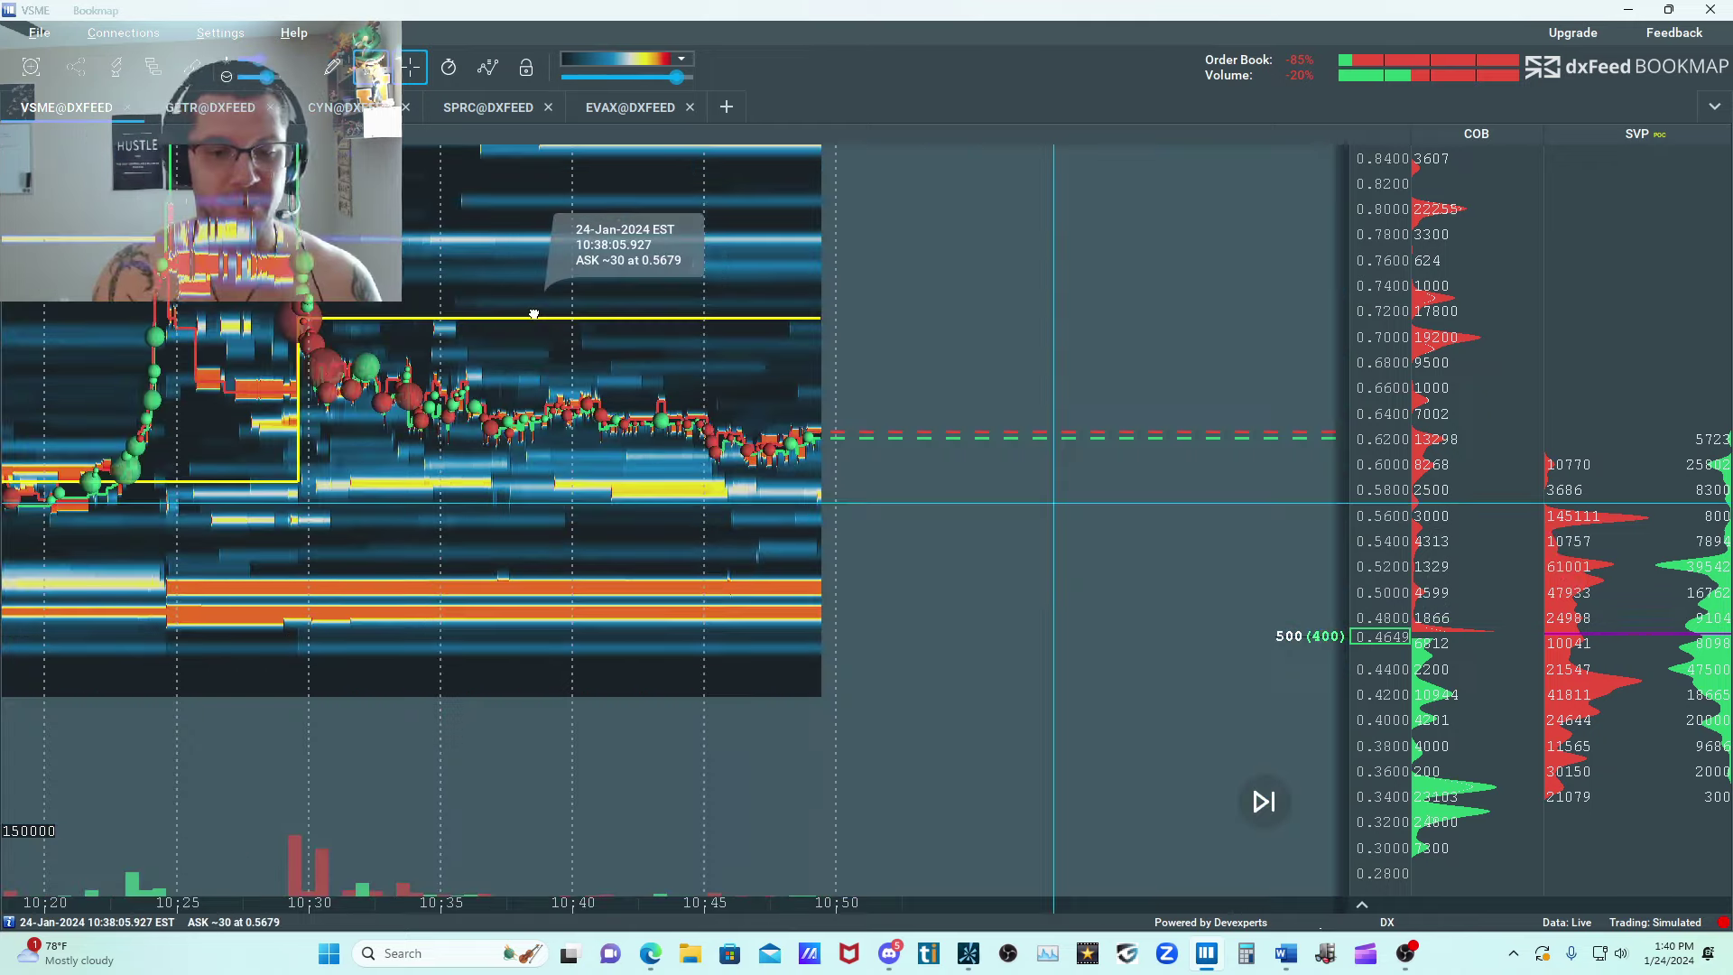
scroll(928, 431, up, 2)
scroll(986, 368, up, 1)
scroll(1052, 387, down, 2)
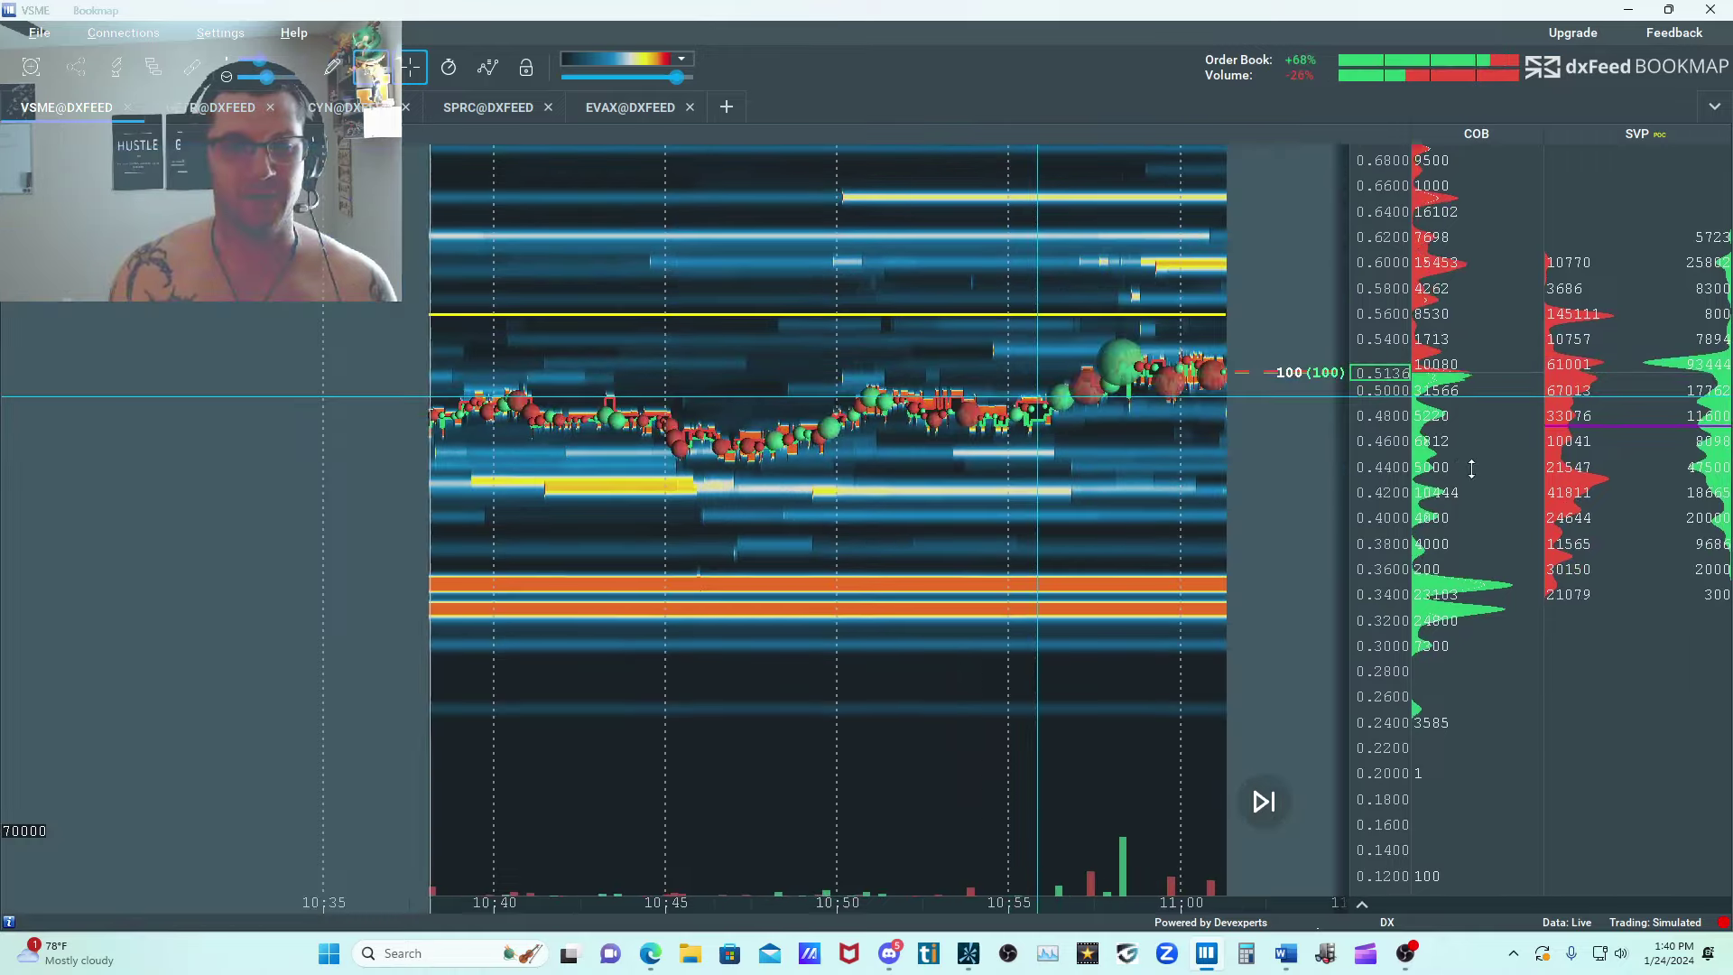
drag(1470, 468, 1464, 386)
drag(771, 262, 694, 391)
scroll(697, 391, up, 2)
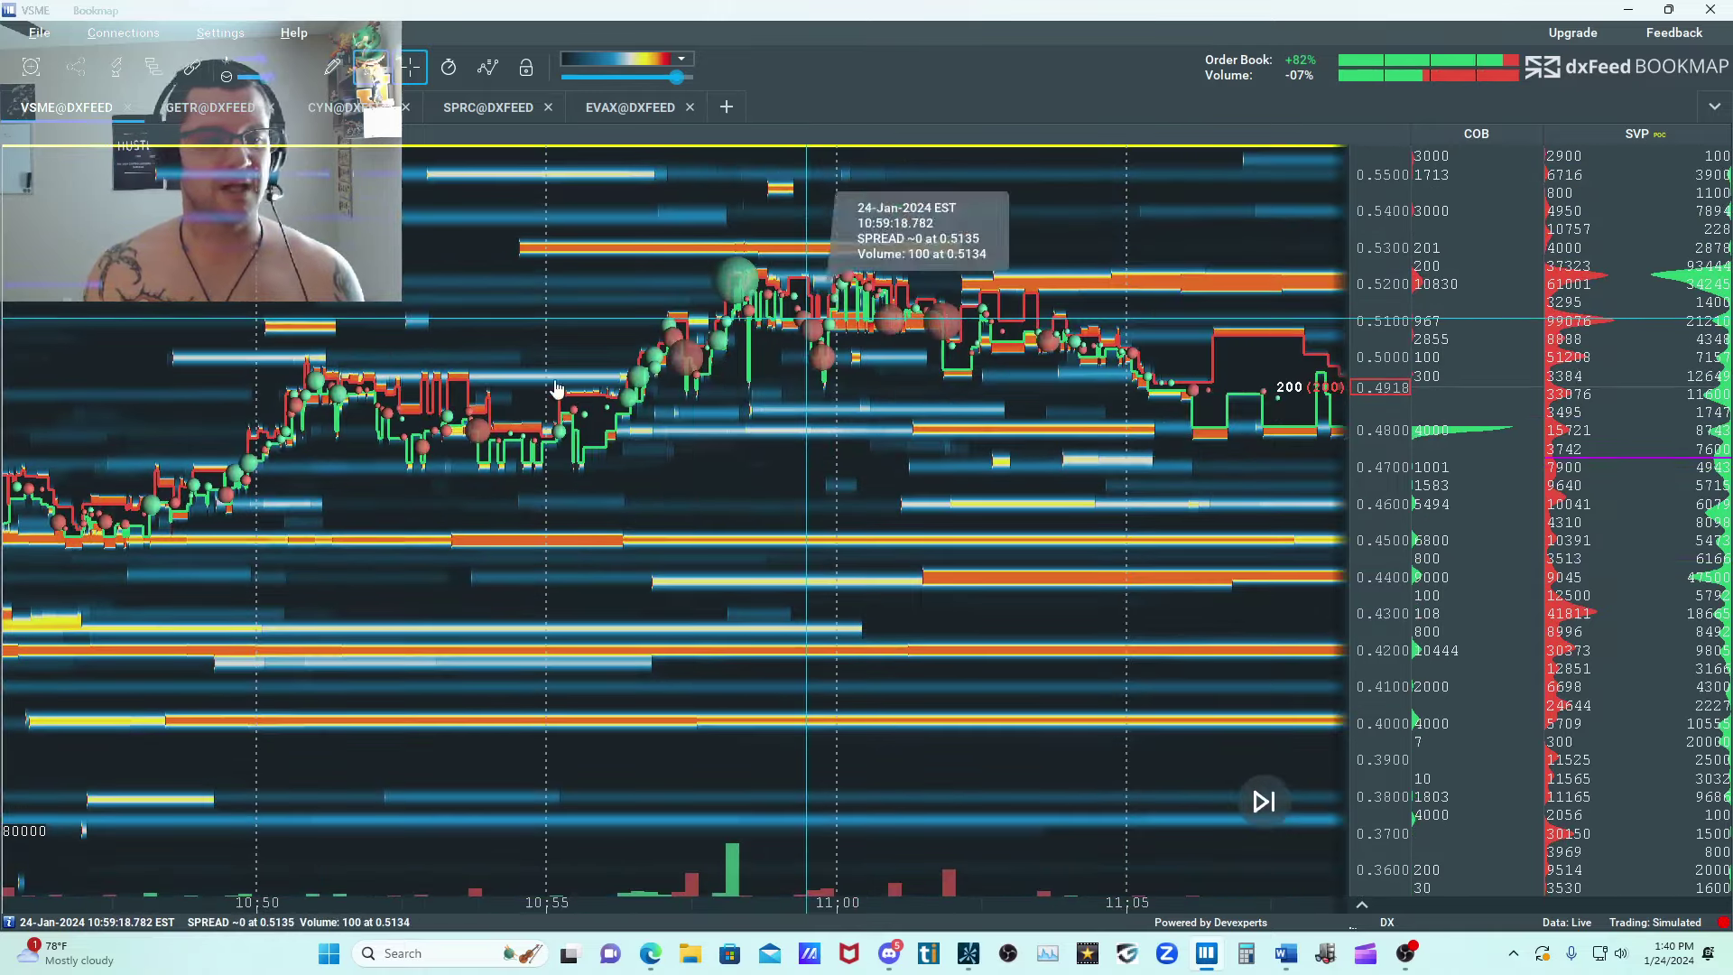
Compare VSME's resting liquidity between 0.36 and 0.55 from the 07:00 premarket through the midday session.
scroll(995, 399, down, 3)
scroll(995, 400, down, 5)
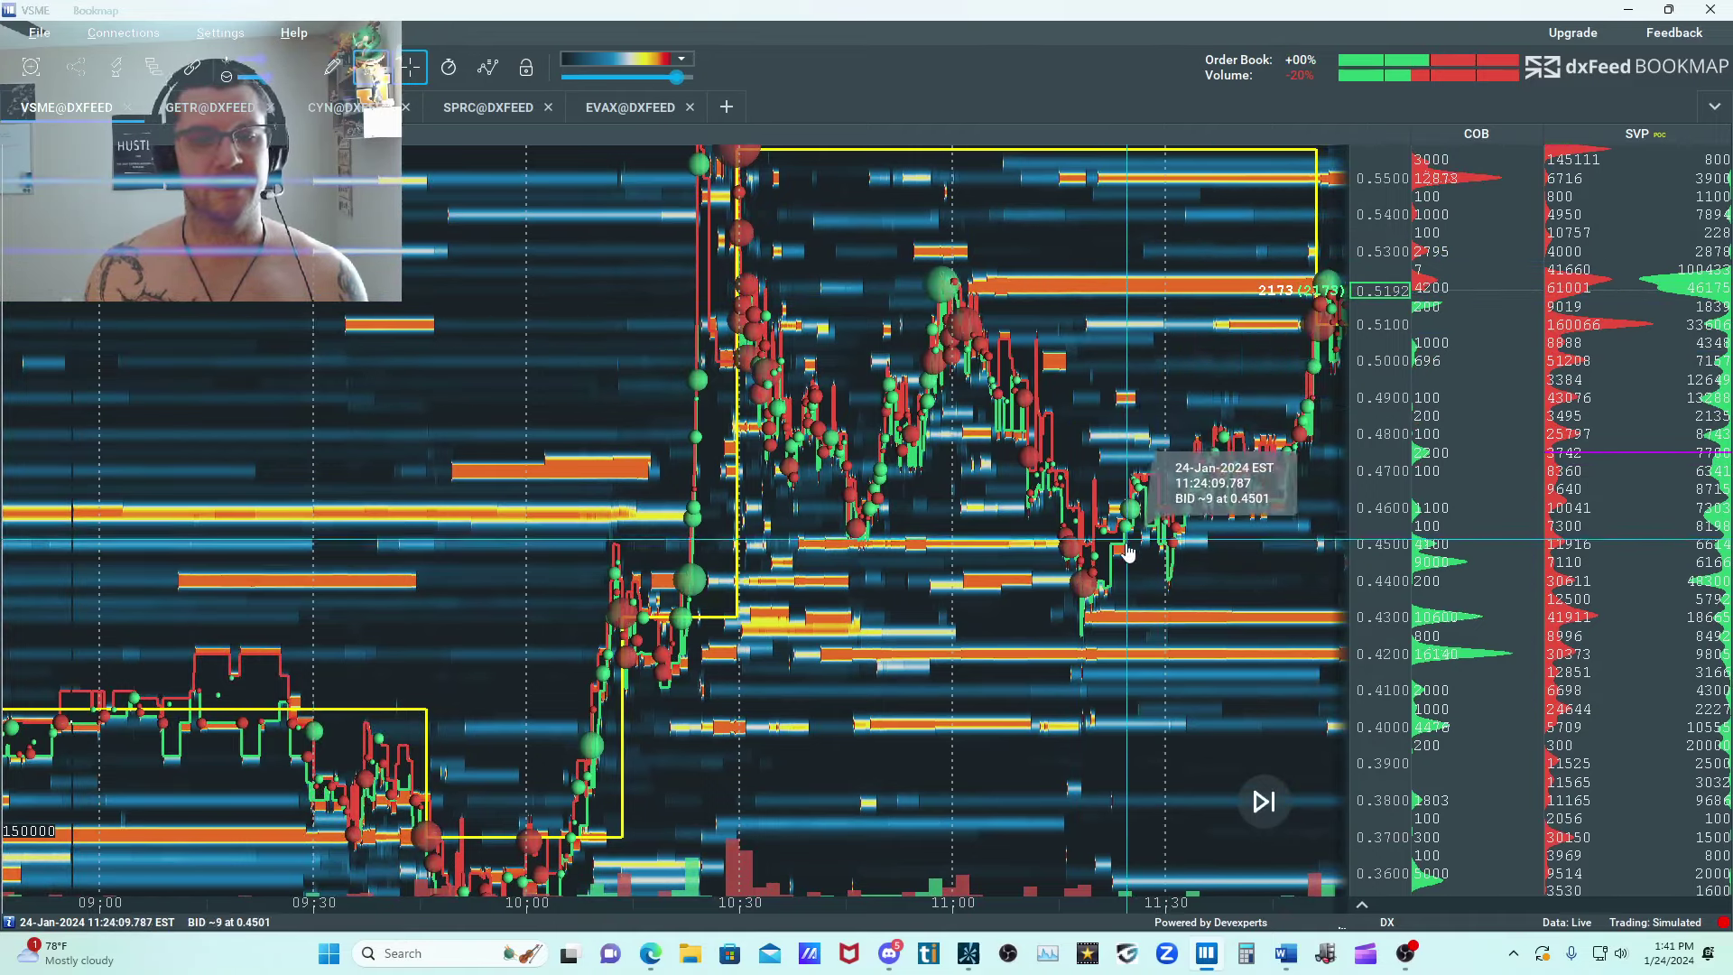
scroll(933, 578, up, 2)
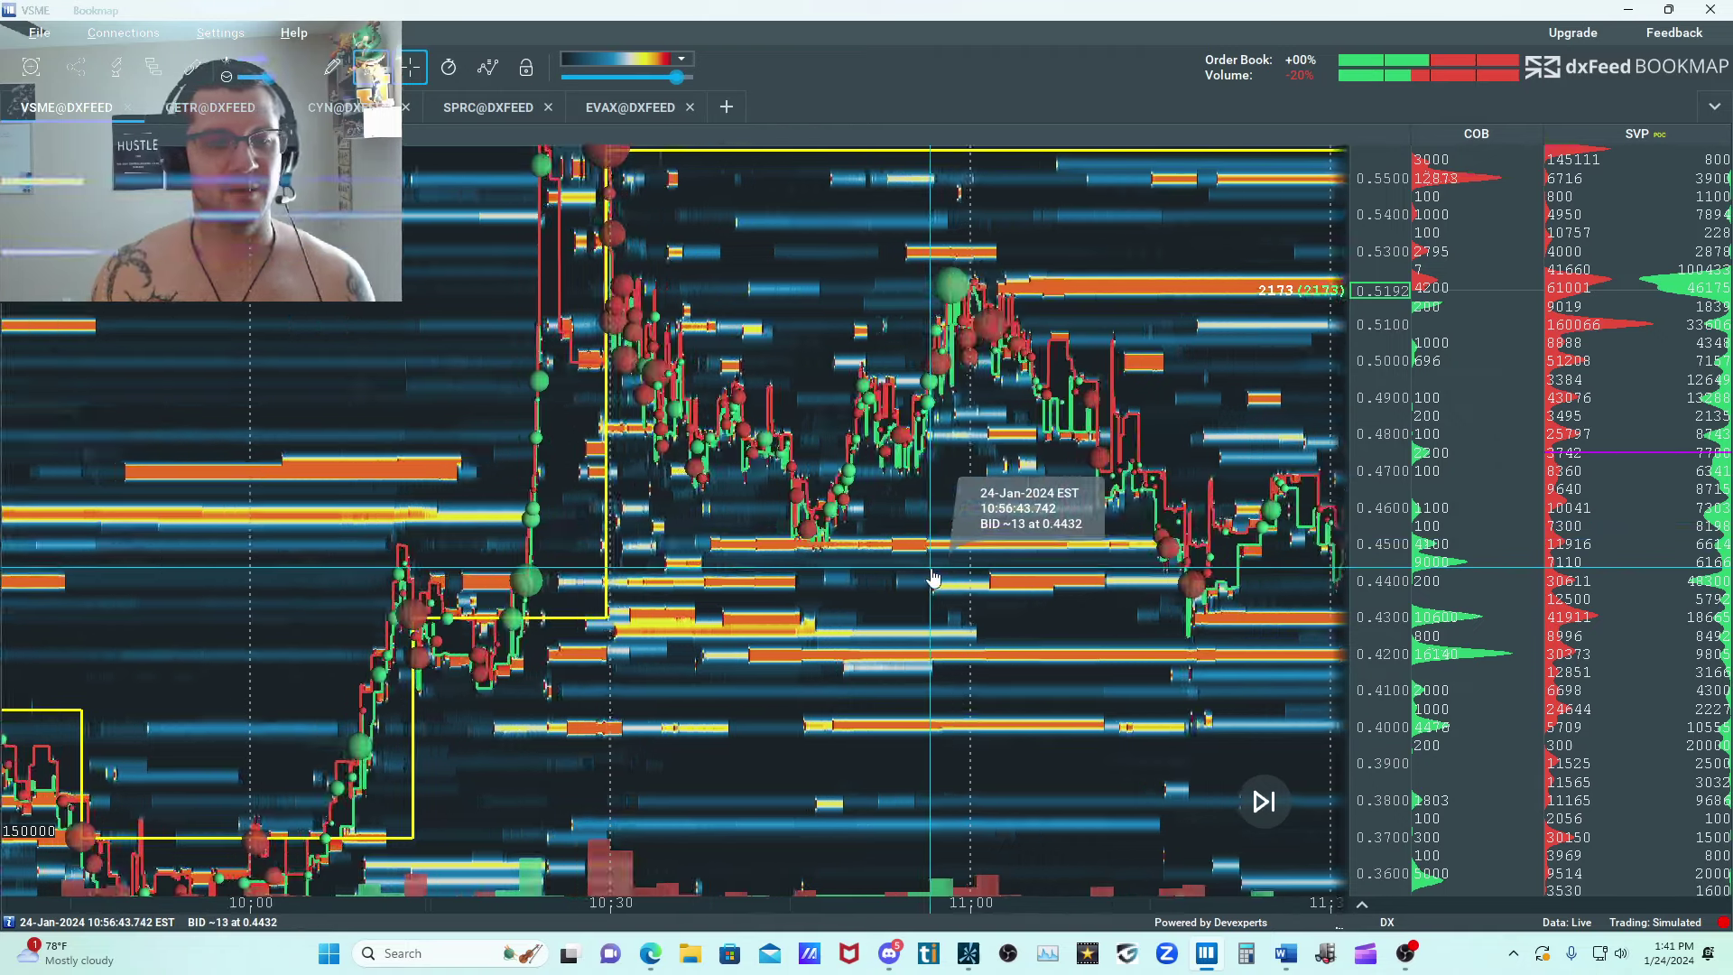
scroll(933, 578, down, 4)
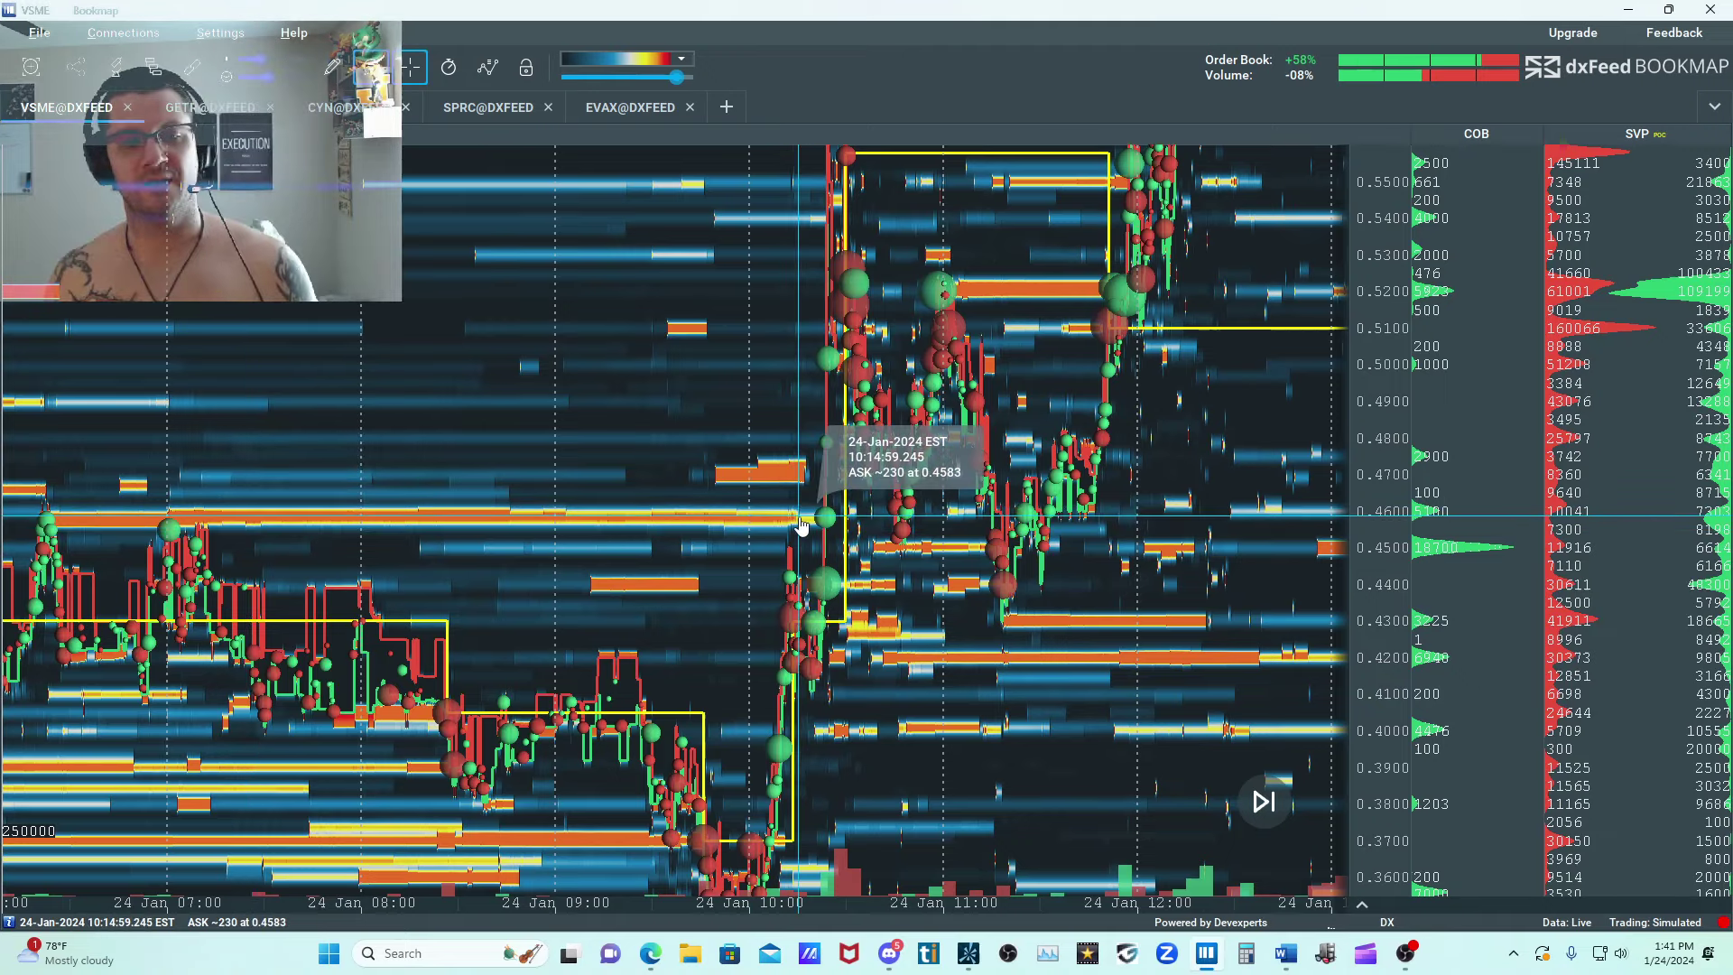
scroll(1164, 470, up, 3)
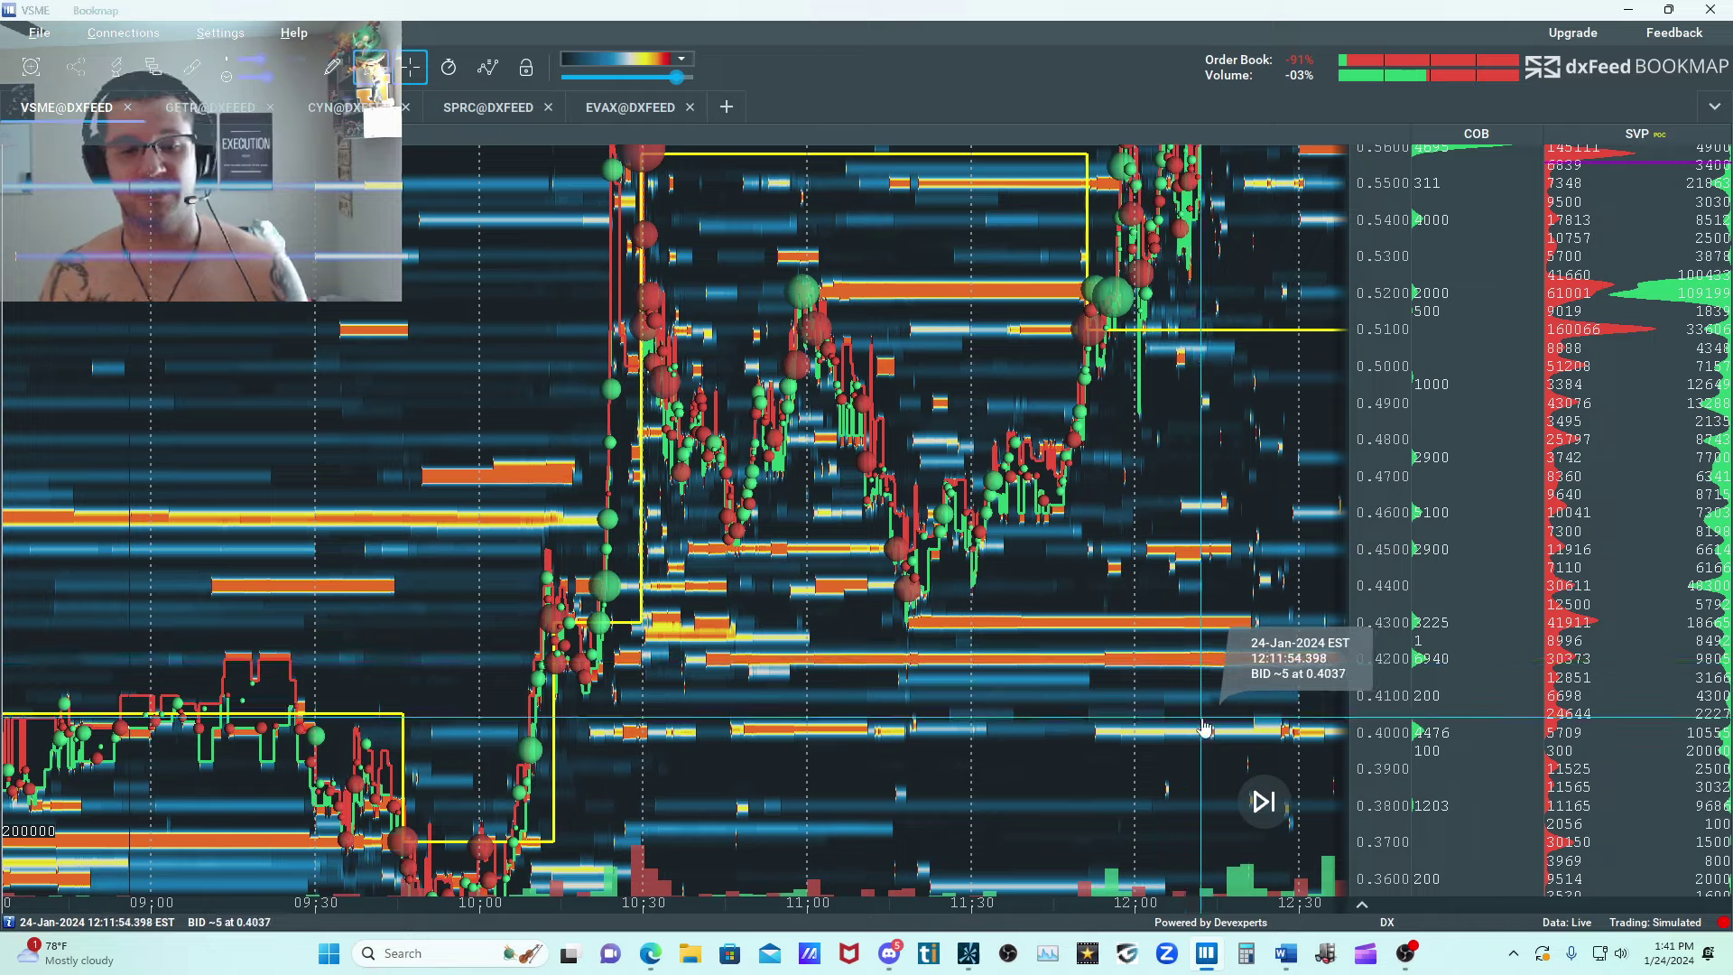
Examine the liquidity around VSME's climb from 12:00 to 12:35, with the price scale extended up to 0.86.
drag(976, 416, 836, 580)
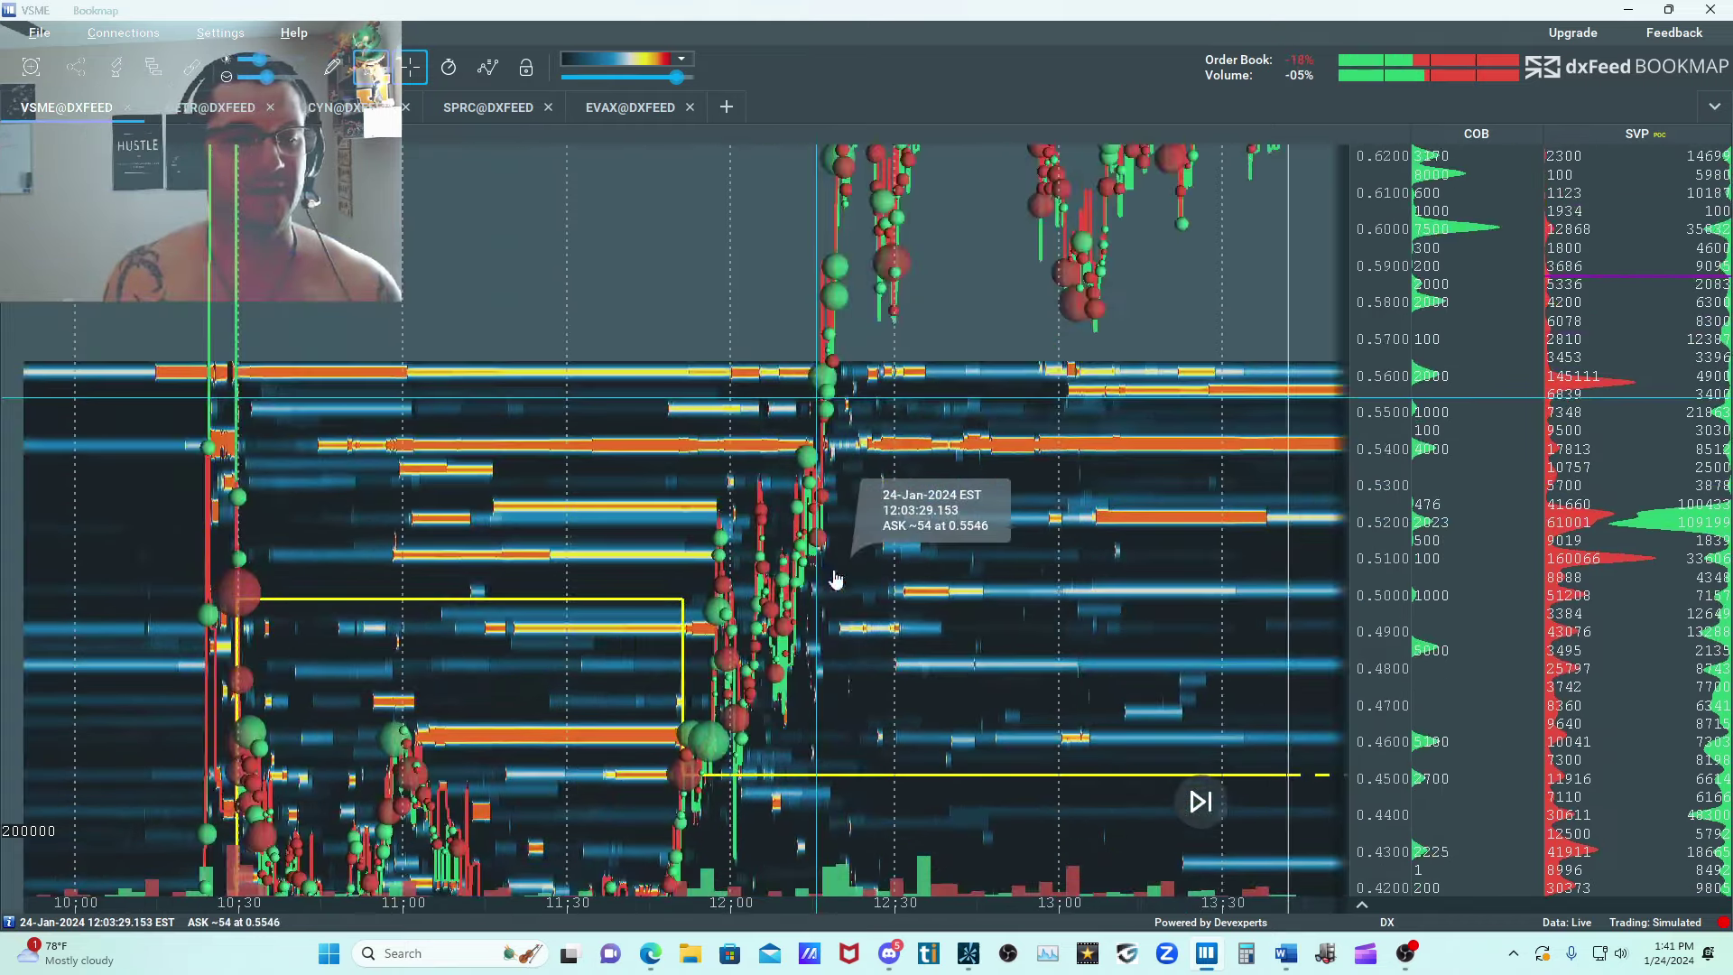
scroll(731, 495, up, 8)
drag(1167, 405, 980, 480)
scroll(958, 473, down, 5)
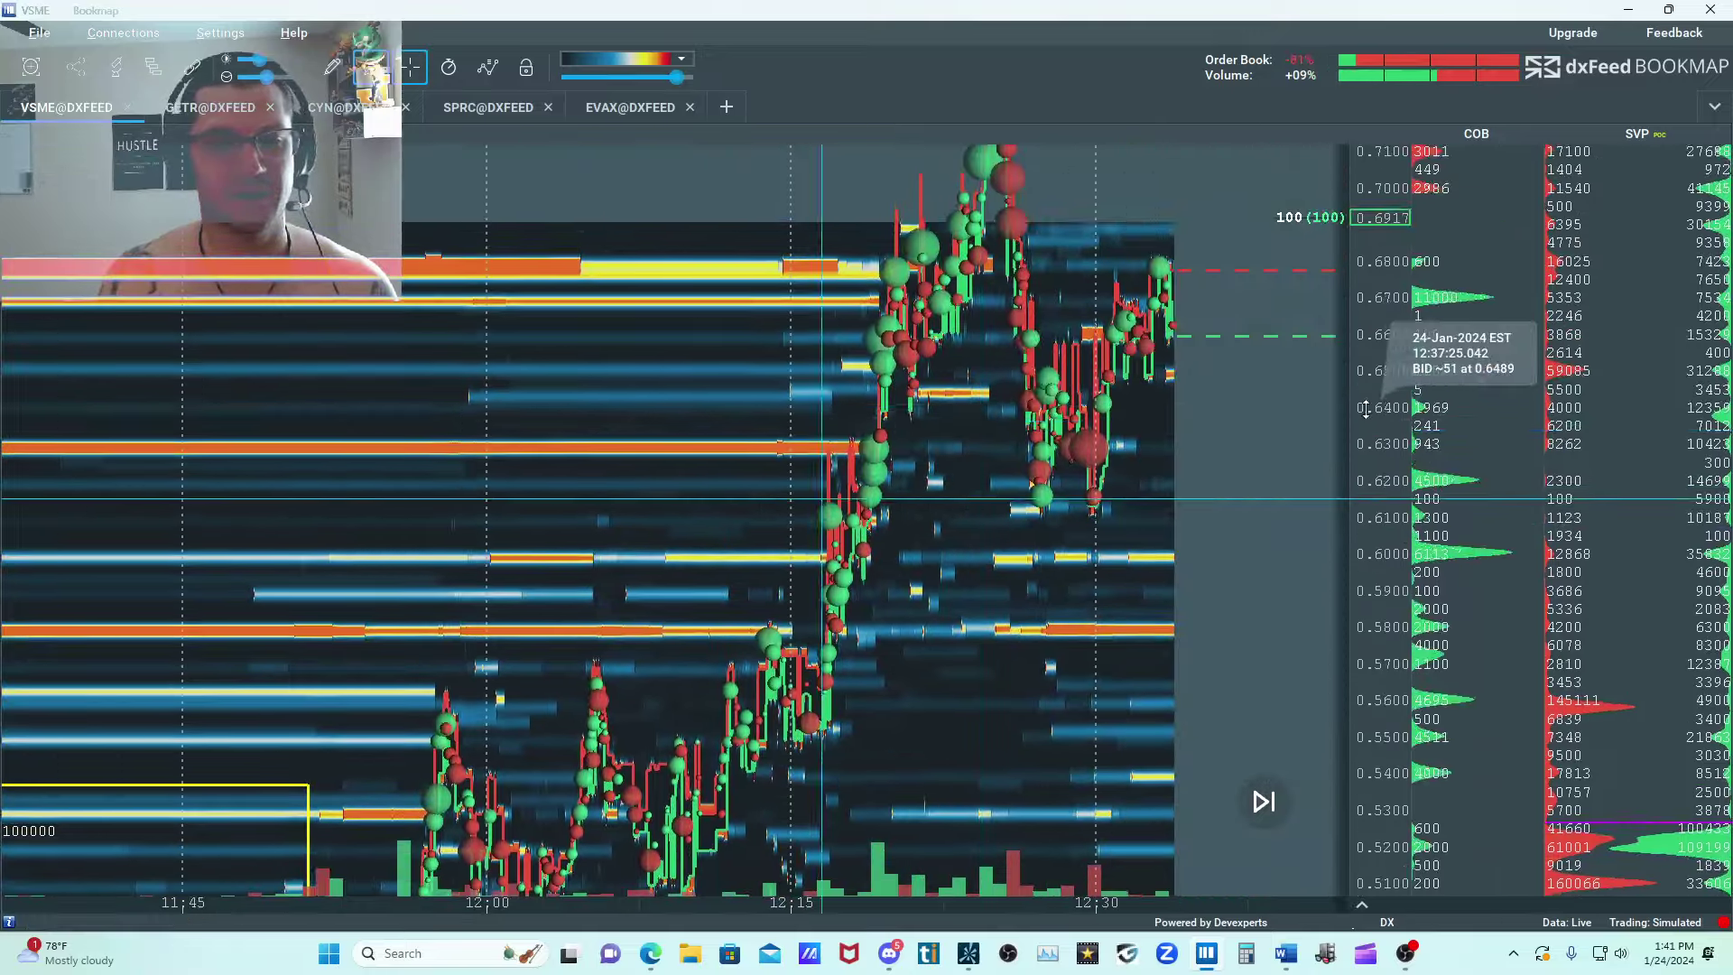
scroll(1388, 415, down, 3)
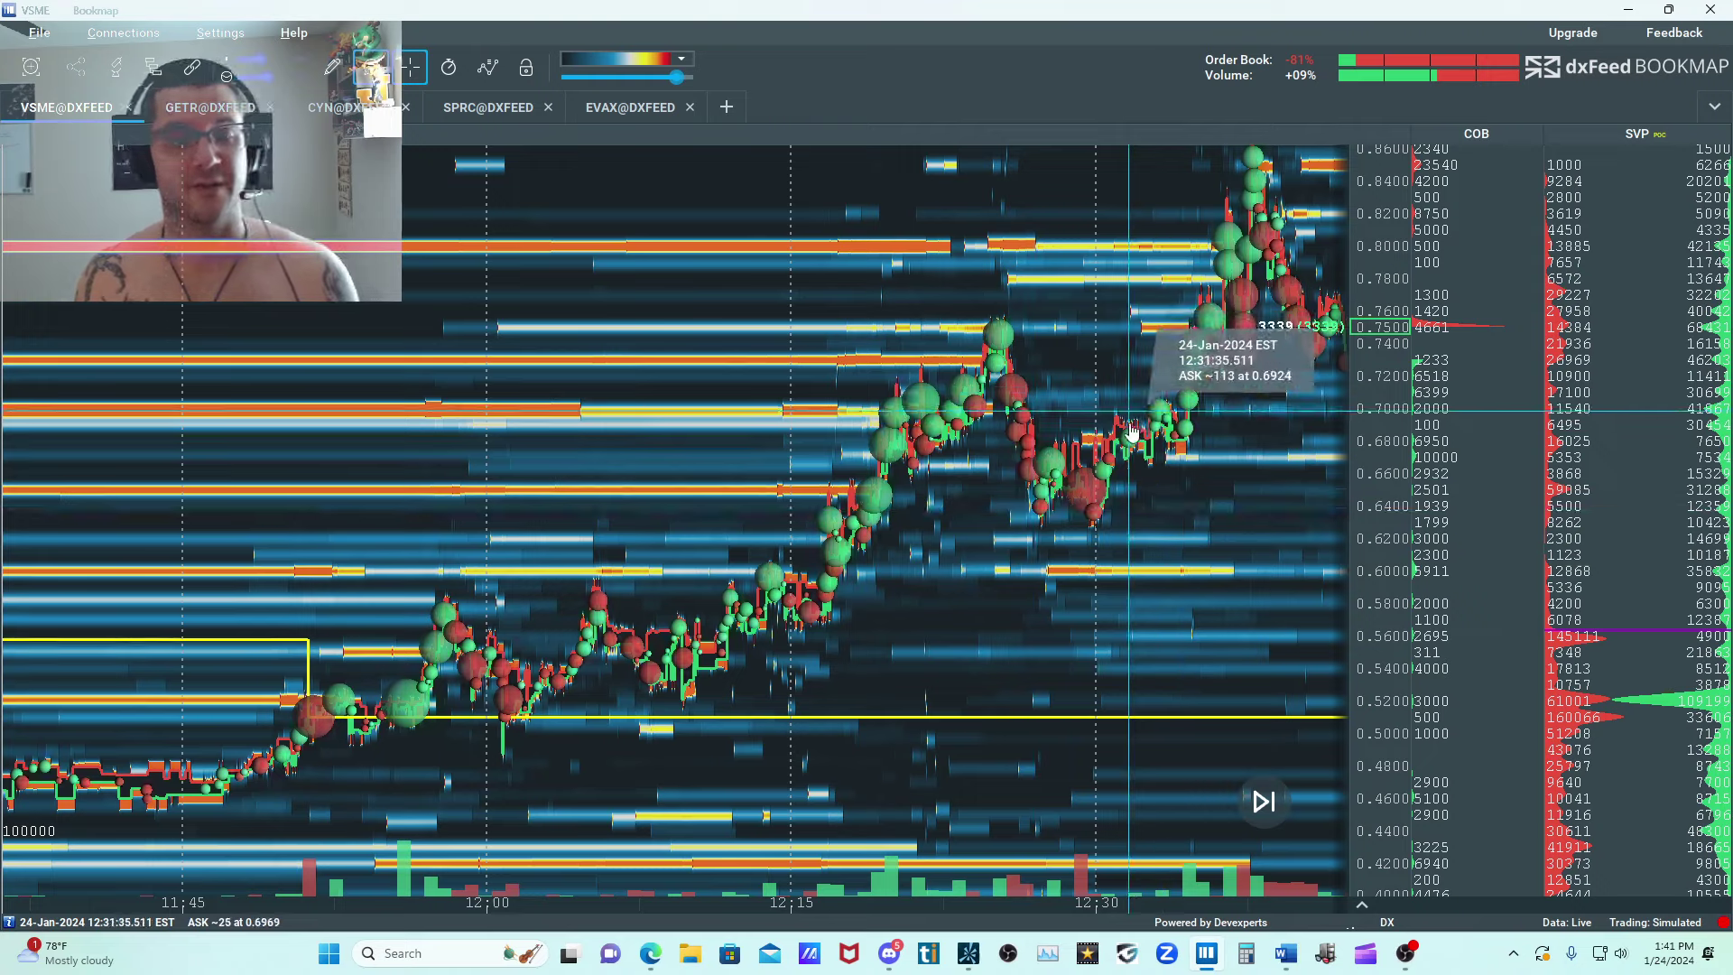
scroll(1137, 488, down, 3)
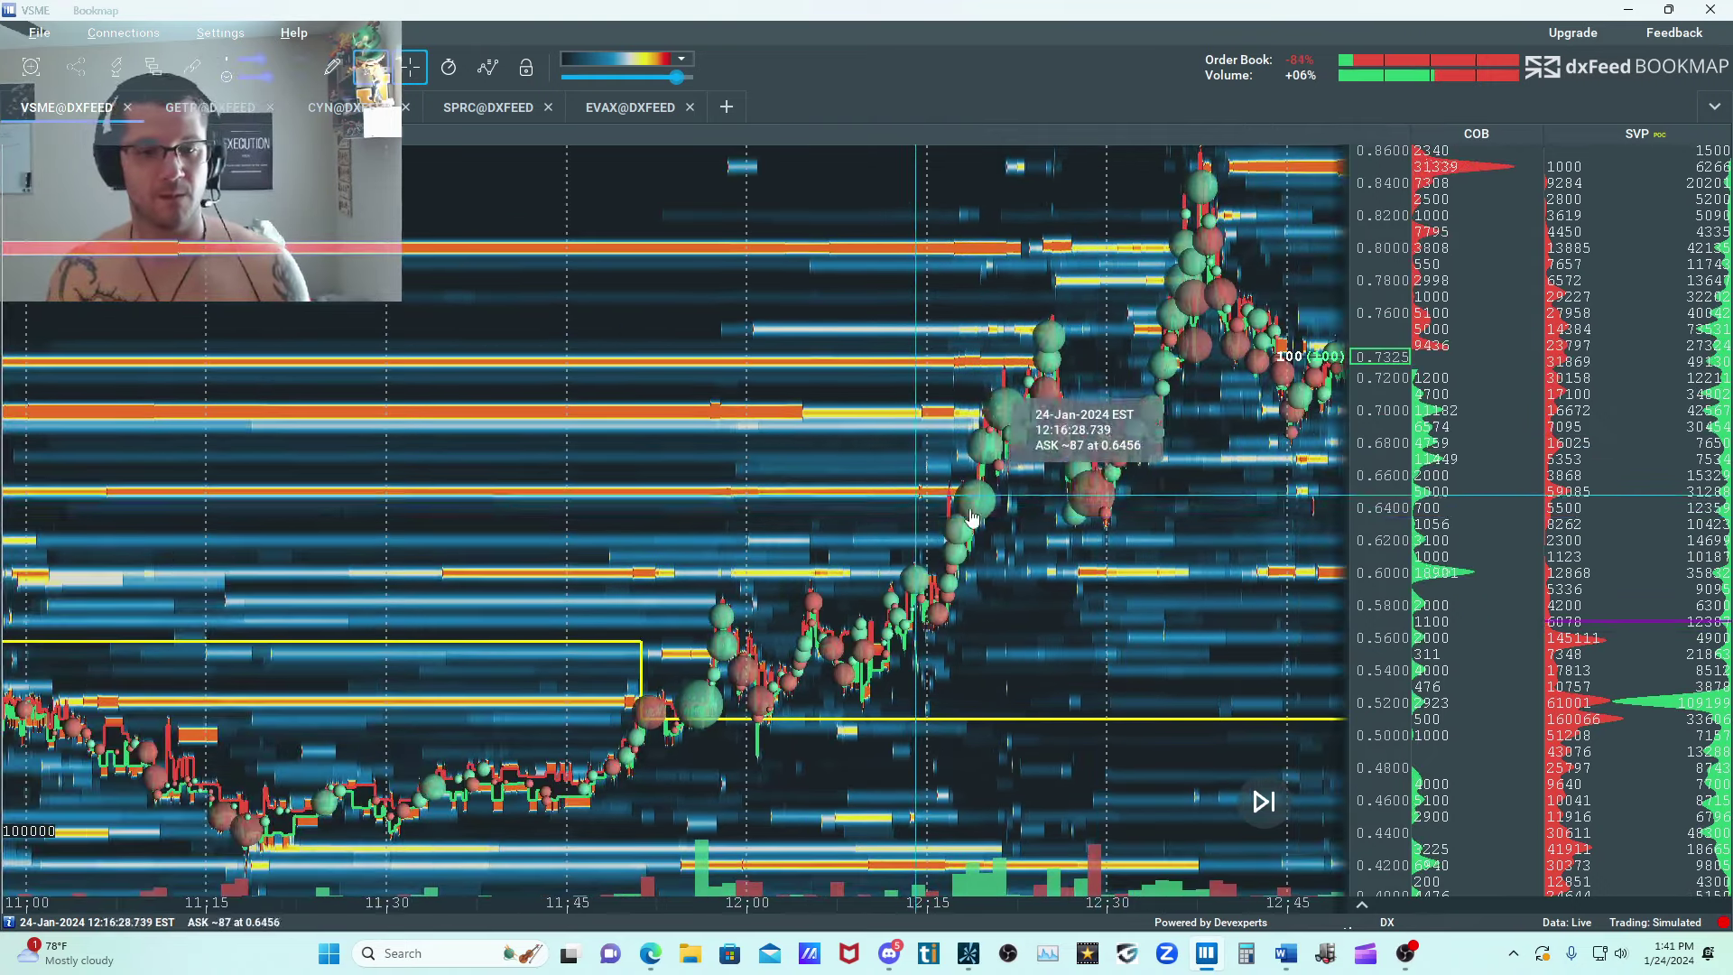
scroll(1122, 350, up, 3)
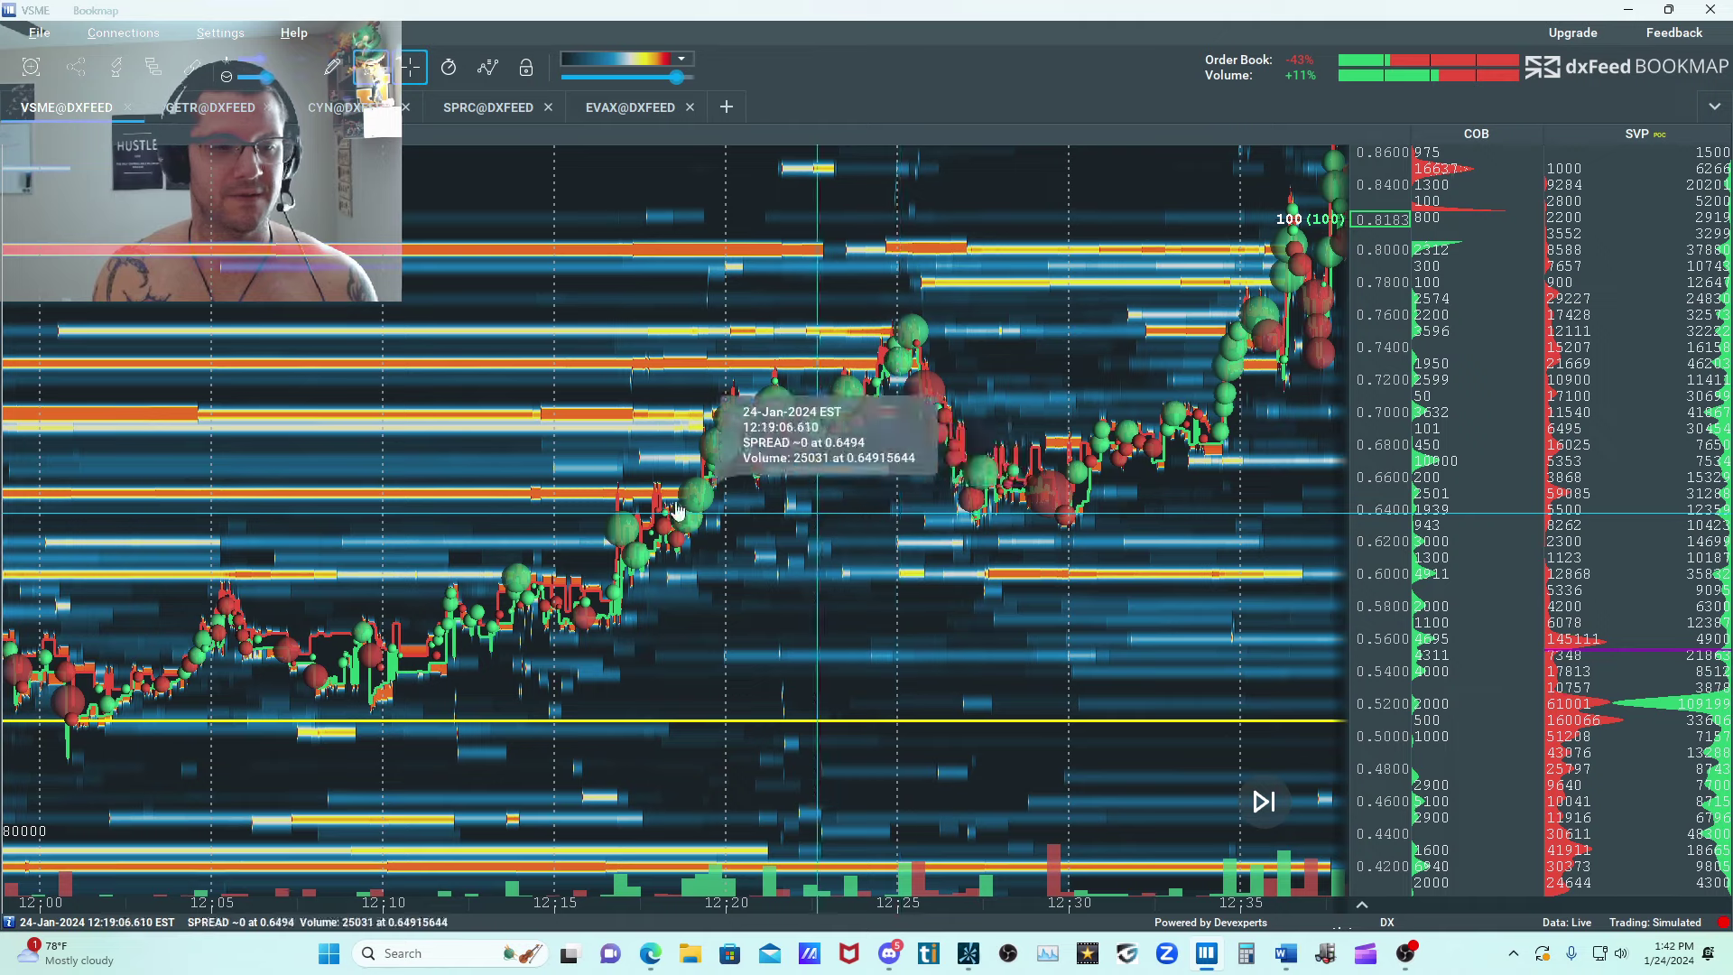
Examine VSME's peak before 12:45 and its pullback against the resting sell orders up to 1.00.
scroll(1129, 496, down, 4)
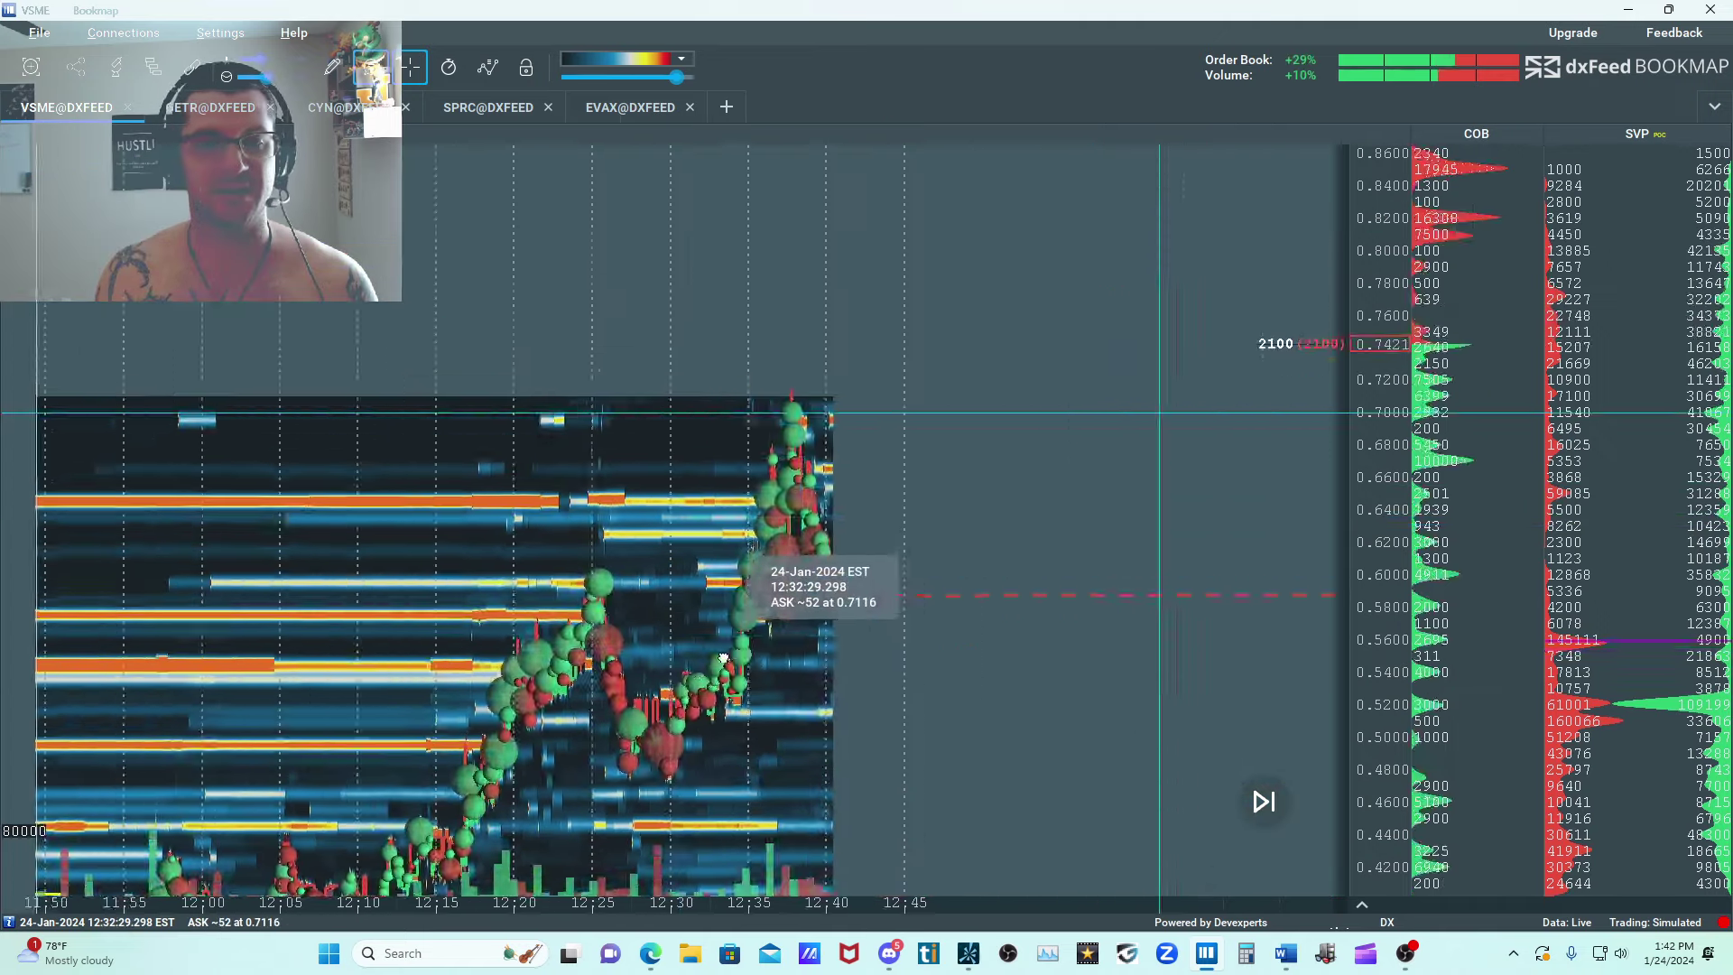
scroll(794, 526, down, 5)
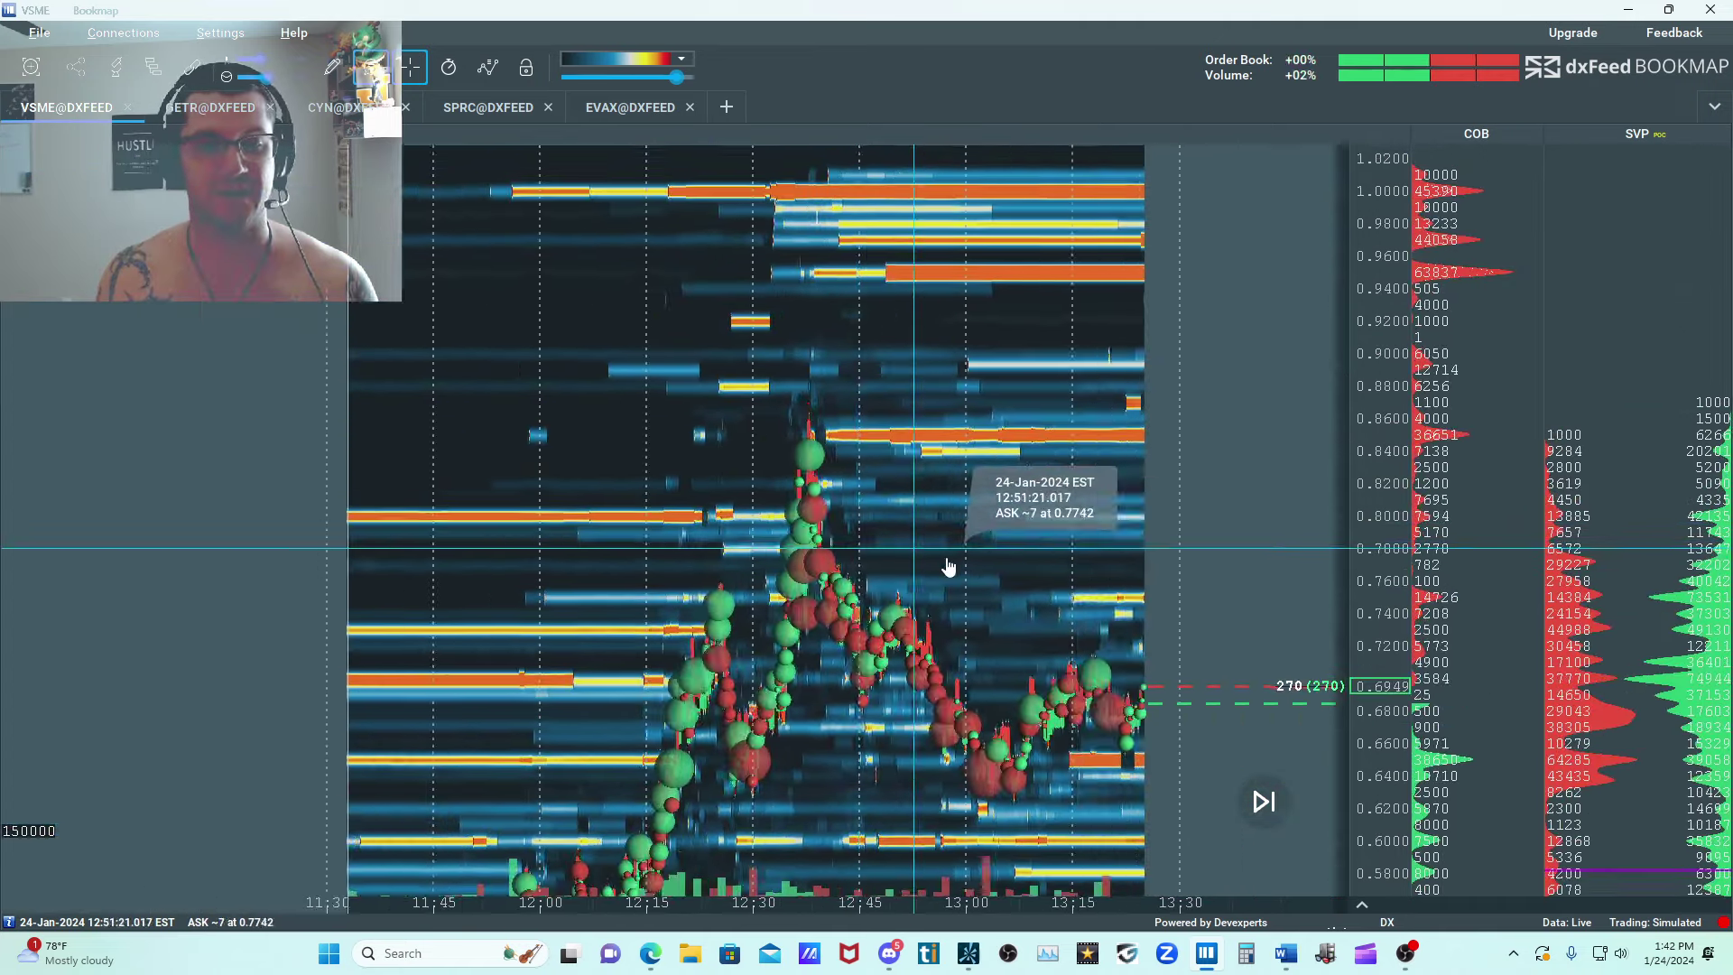
scroll(993, 582, up, 5)
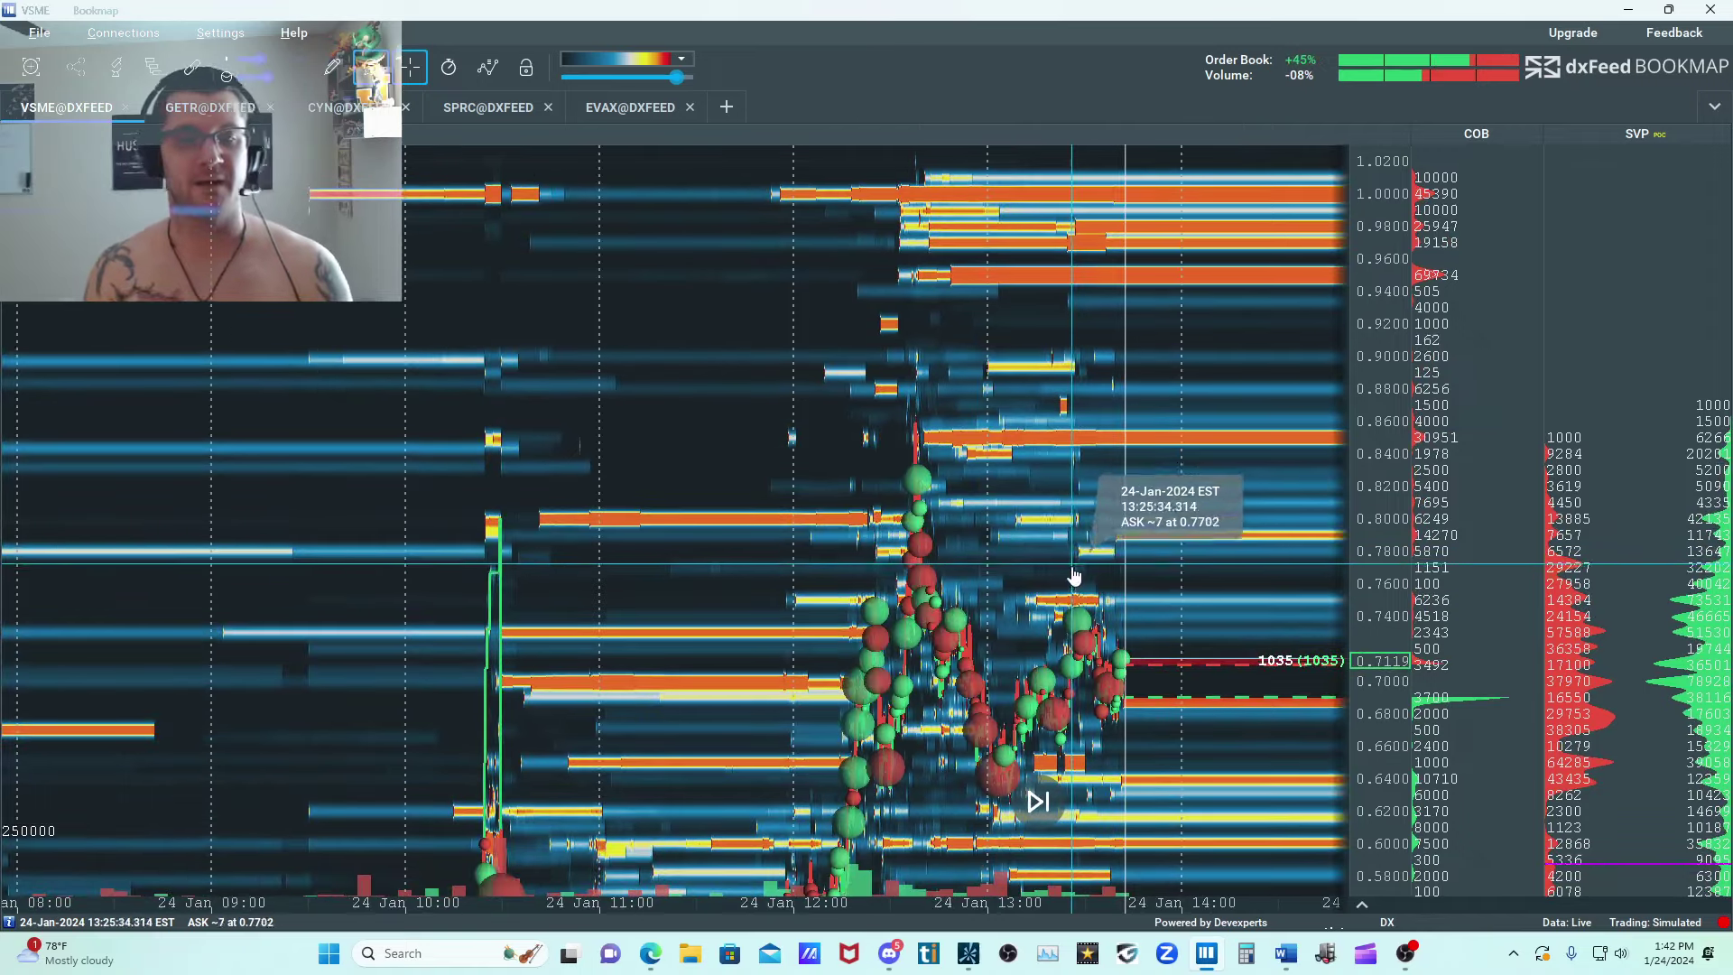
scroll(722, 514, up, 4)
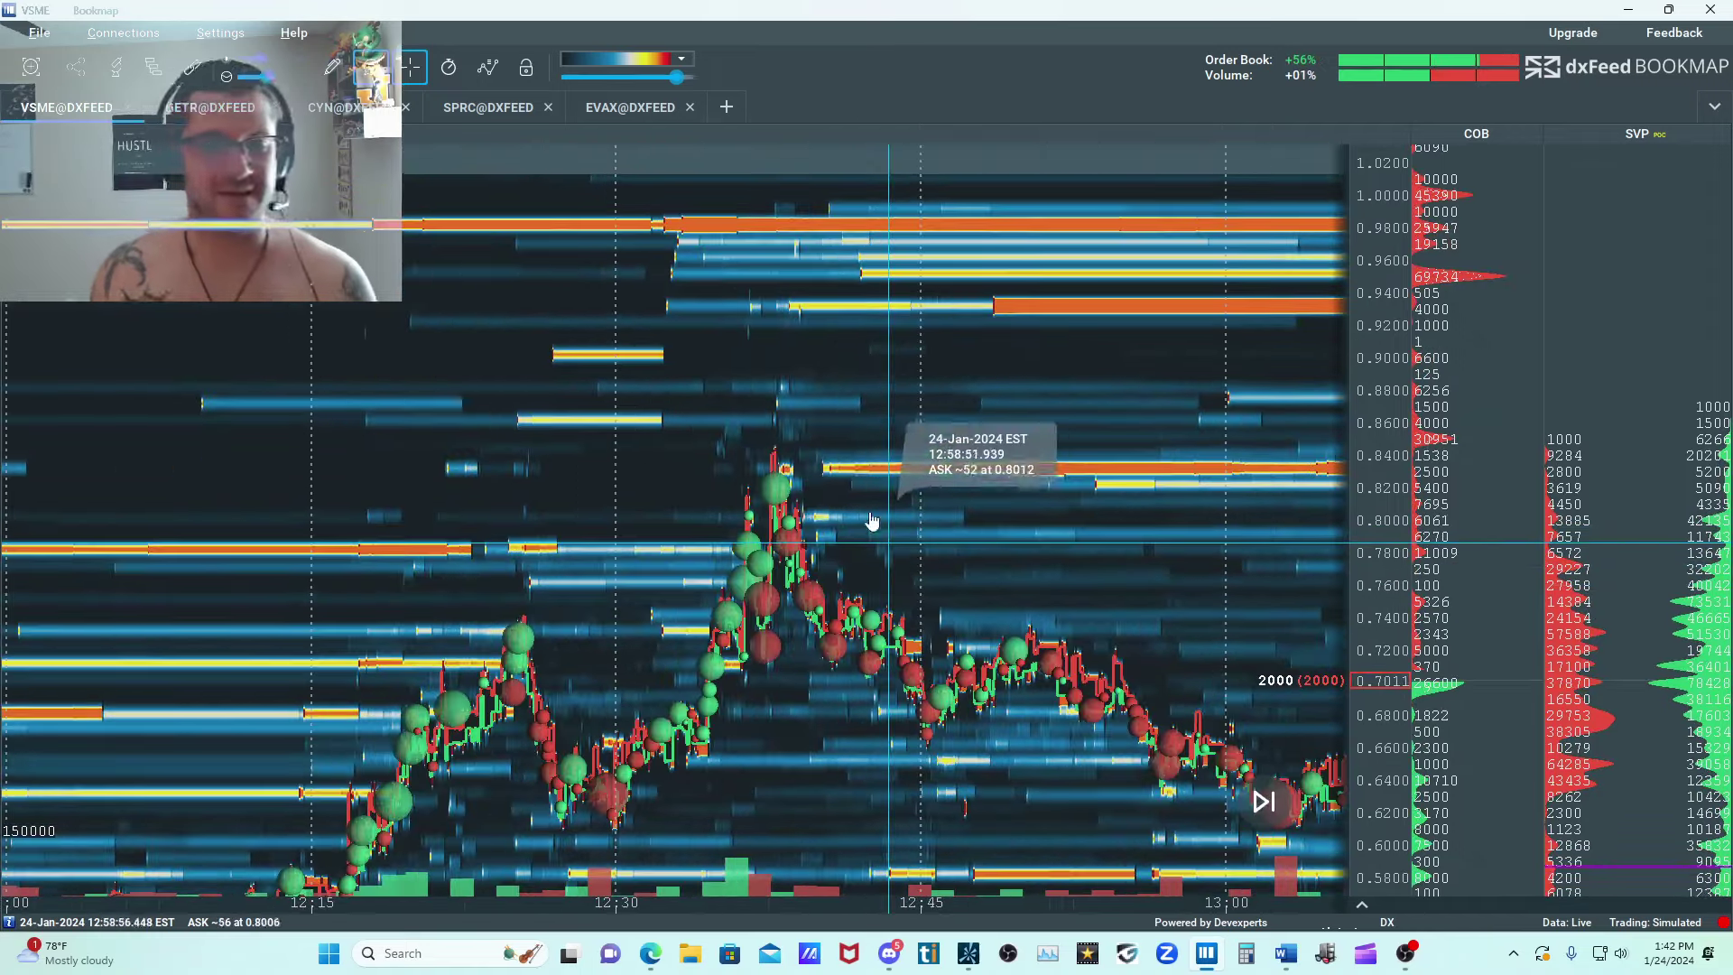
drag(804, 471, 516, 398)
scroll(1137, 498, down, 5)
scroll(1040, 561, up, 4)
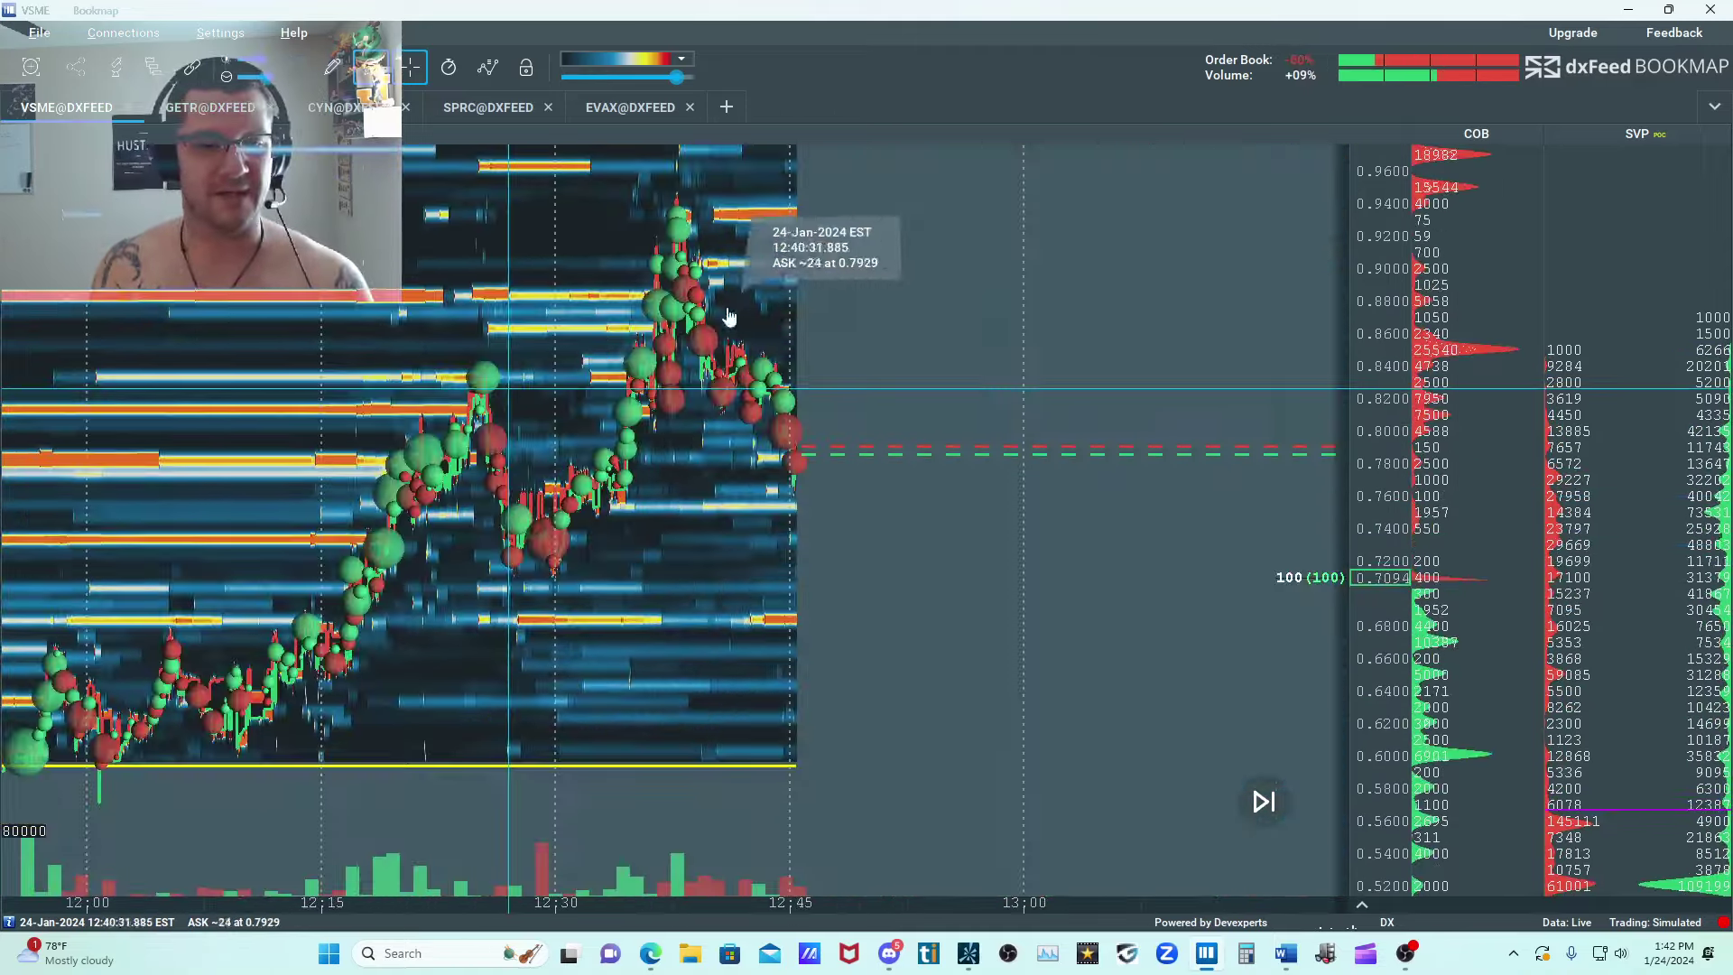
Examine VSME's rebound from 13:00 to the current price and the order-book levels between 0.60 and 0.87.
scroll(960, 363, down, 4)
drag(1129, 390, 770, 403)
scroll(768, 403, down, 3)
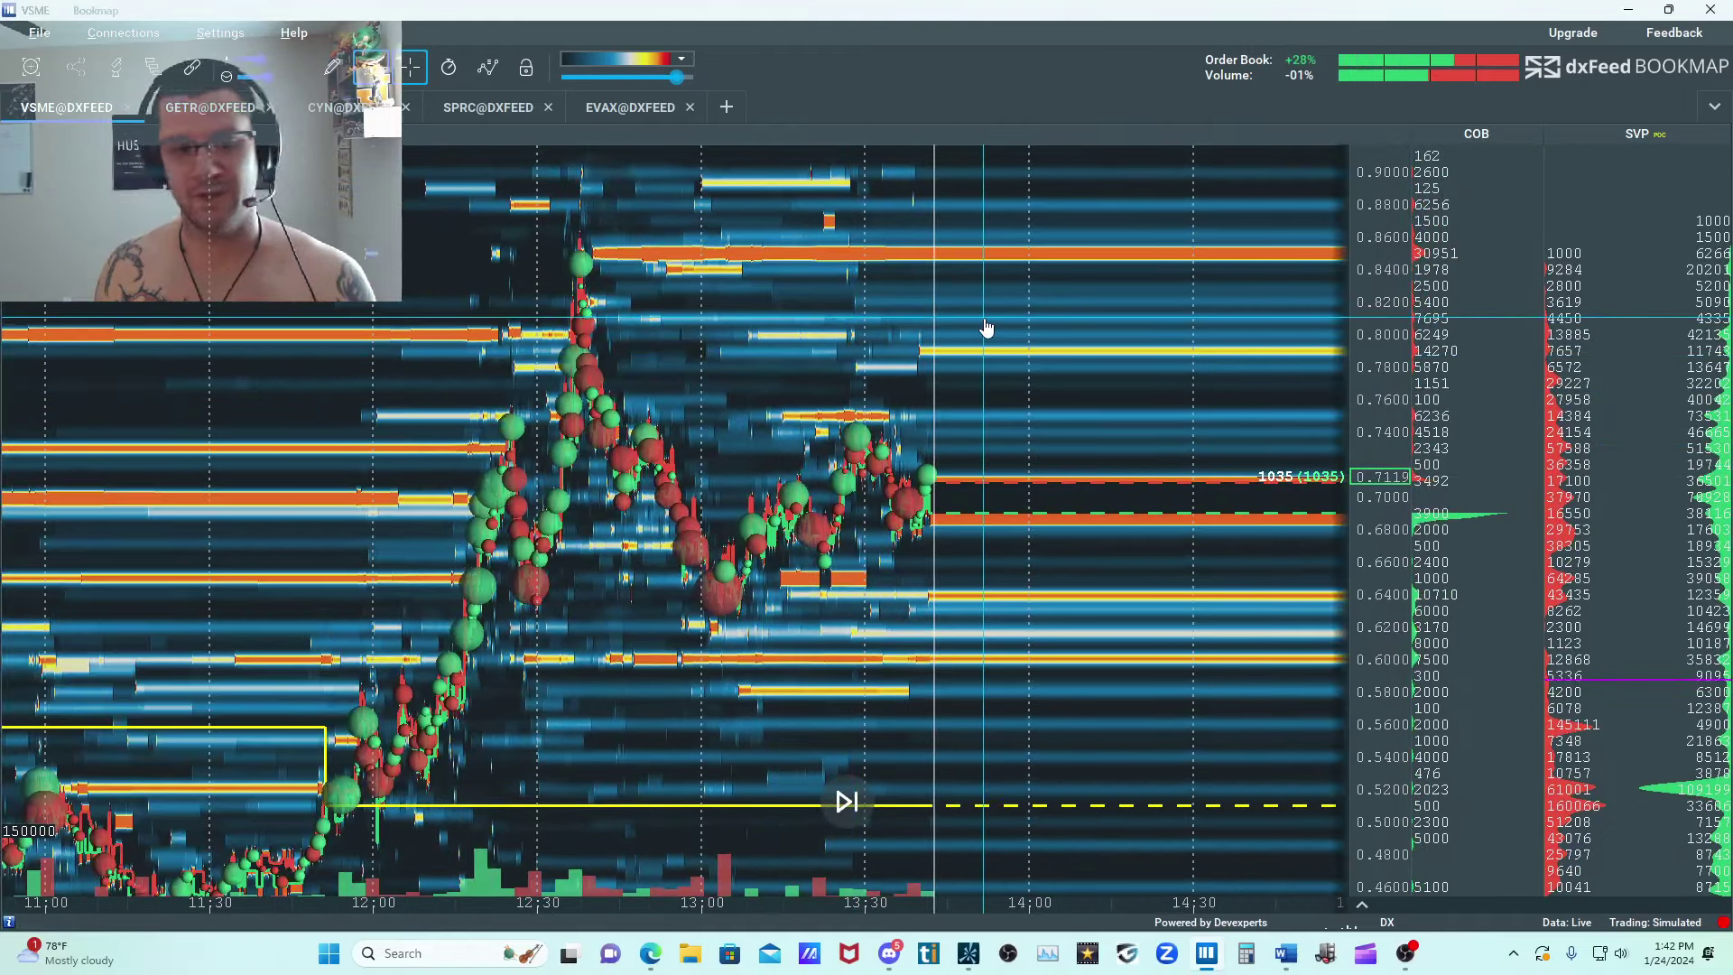
scroll(774, 314, up, 5)
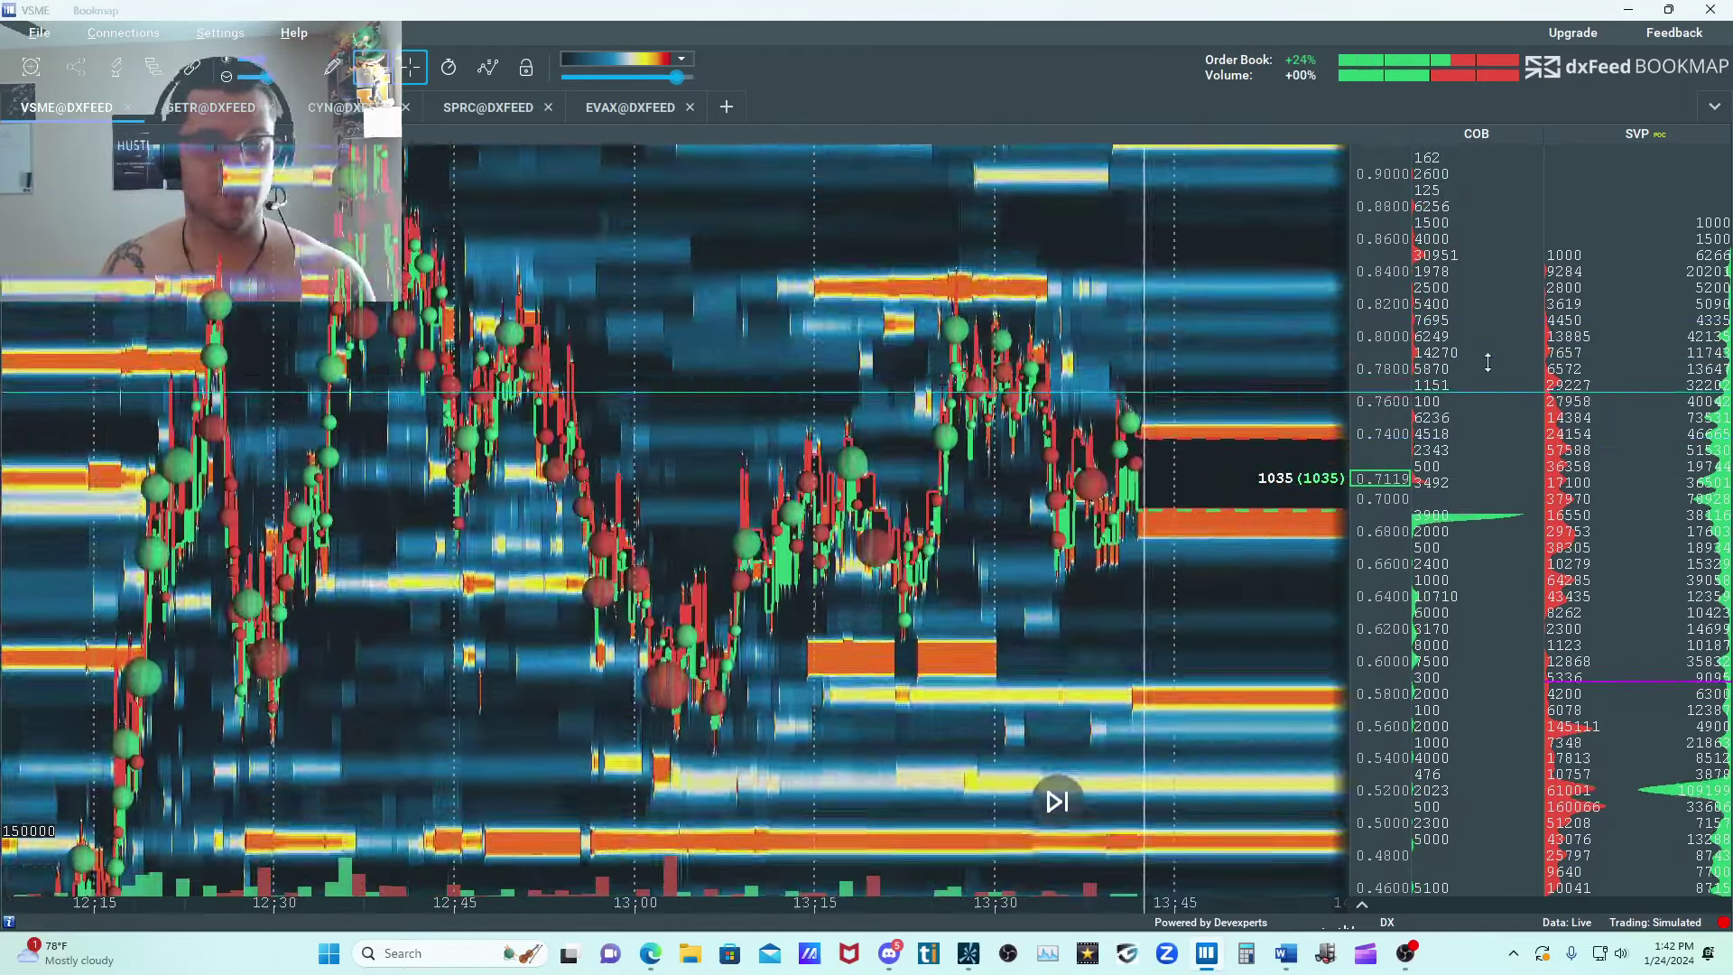
drag(882, 264, 591, 447)
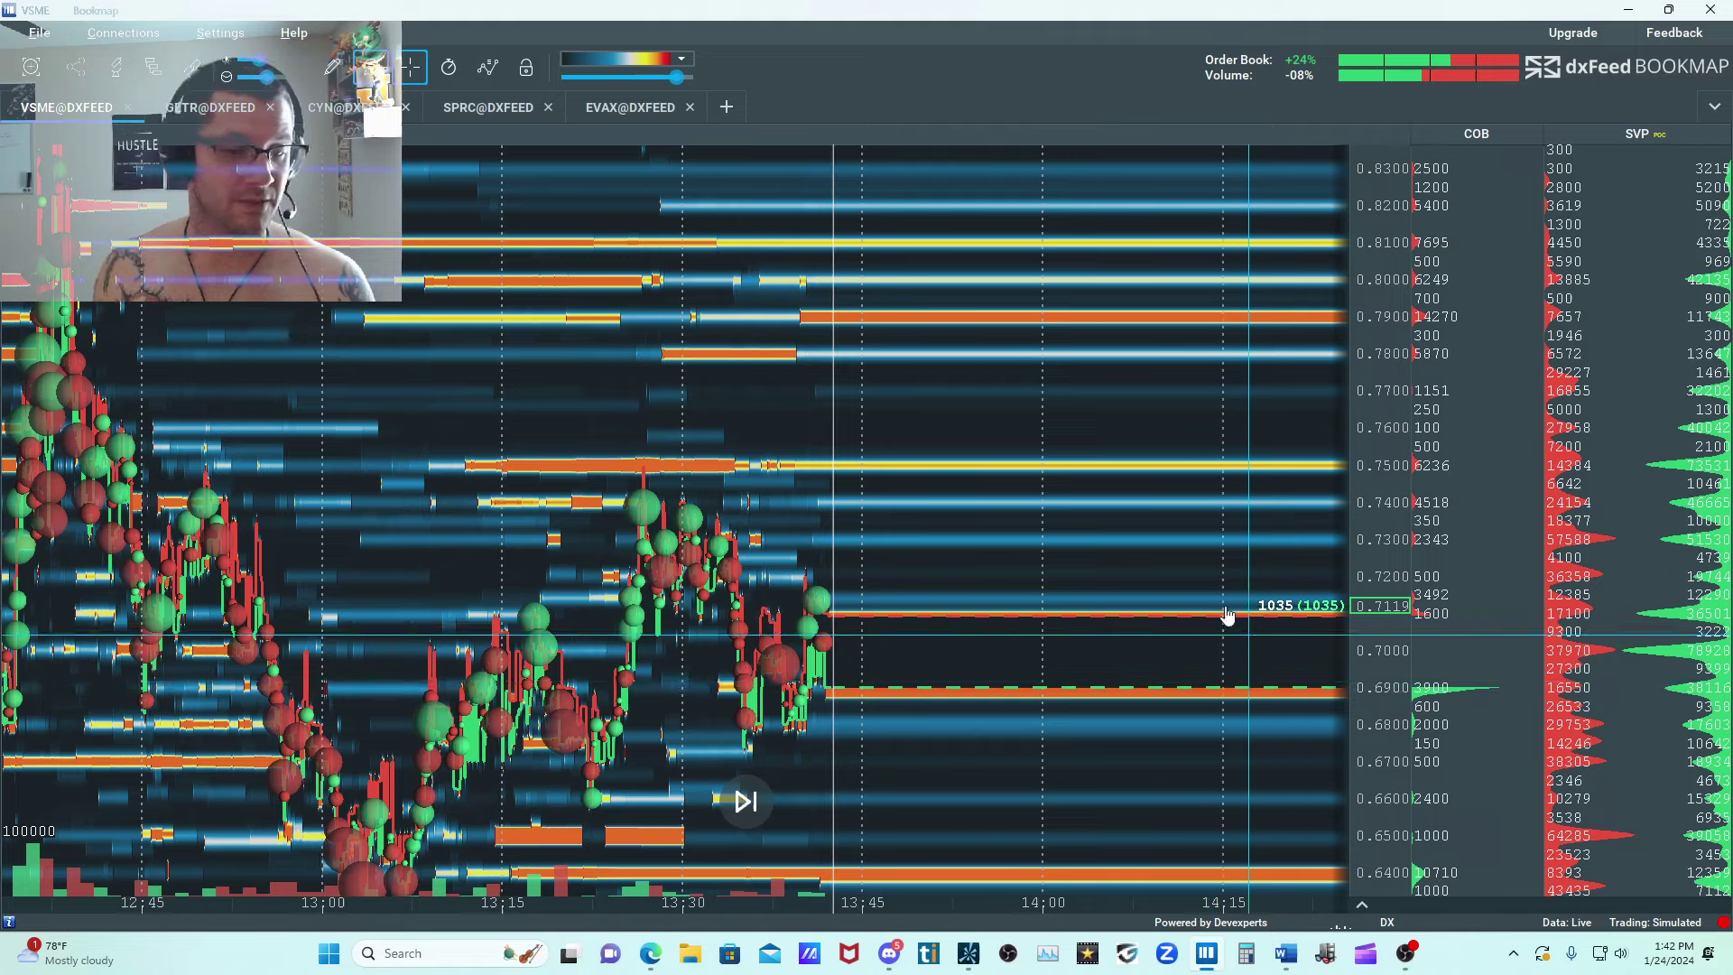
scroll(1227, 615, up, 3)
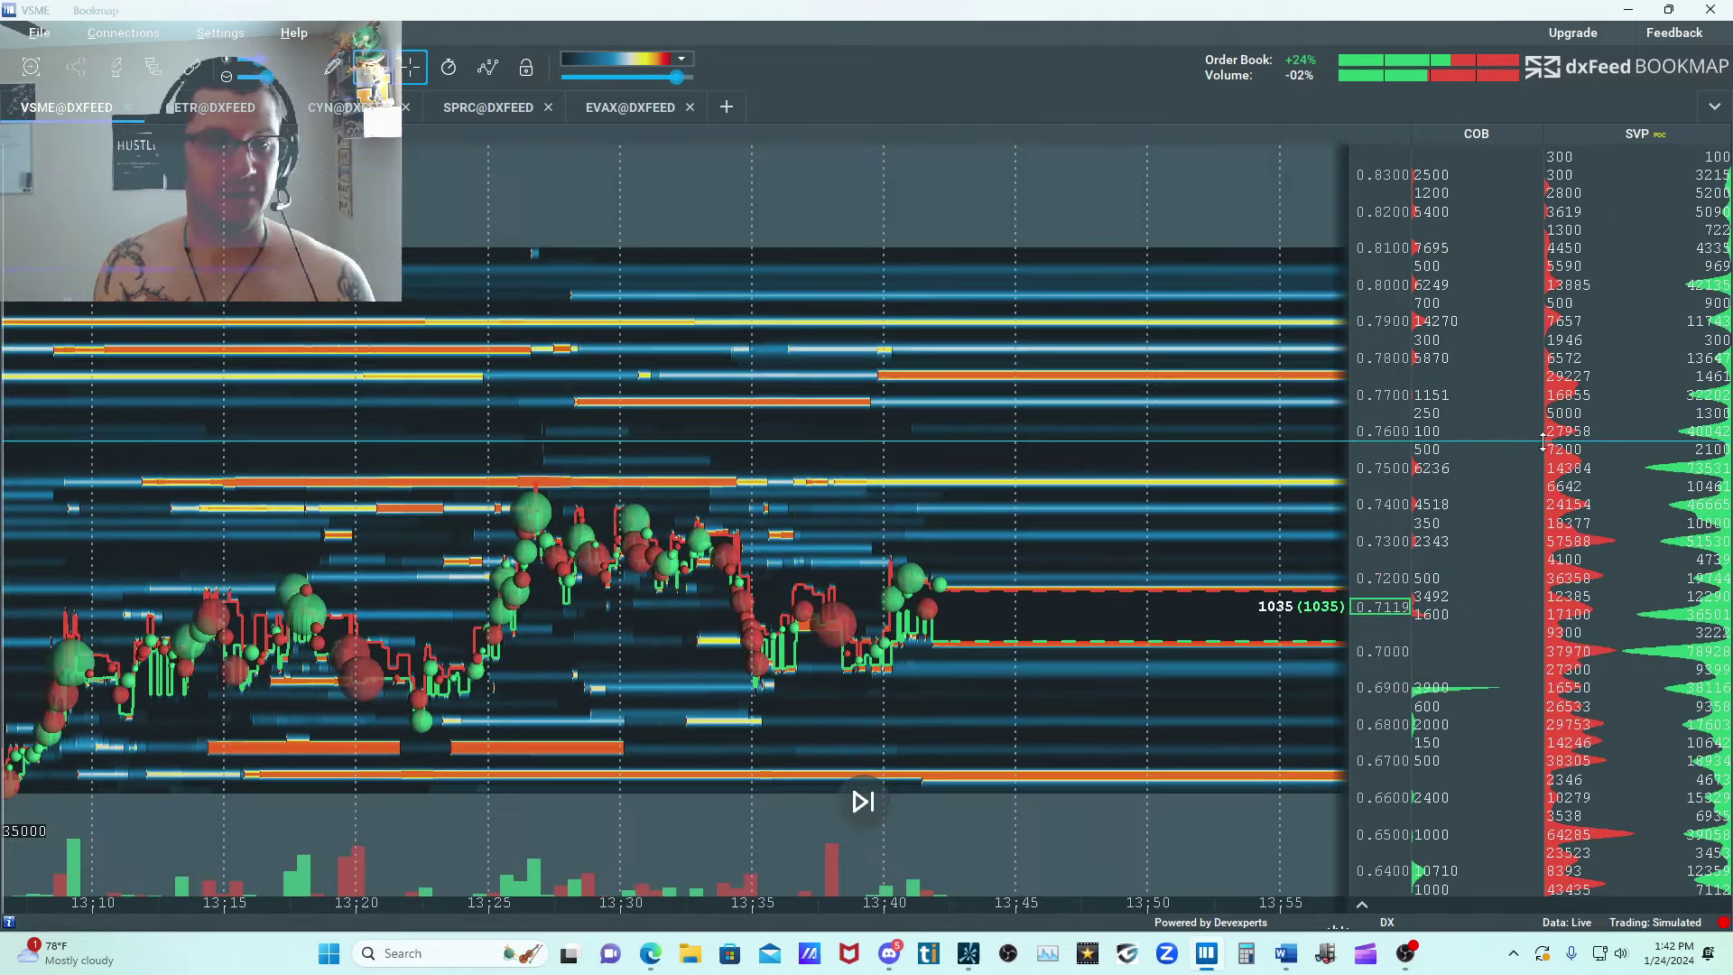
scroll(882, 542, down, 5)
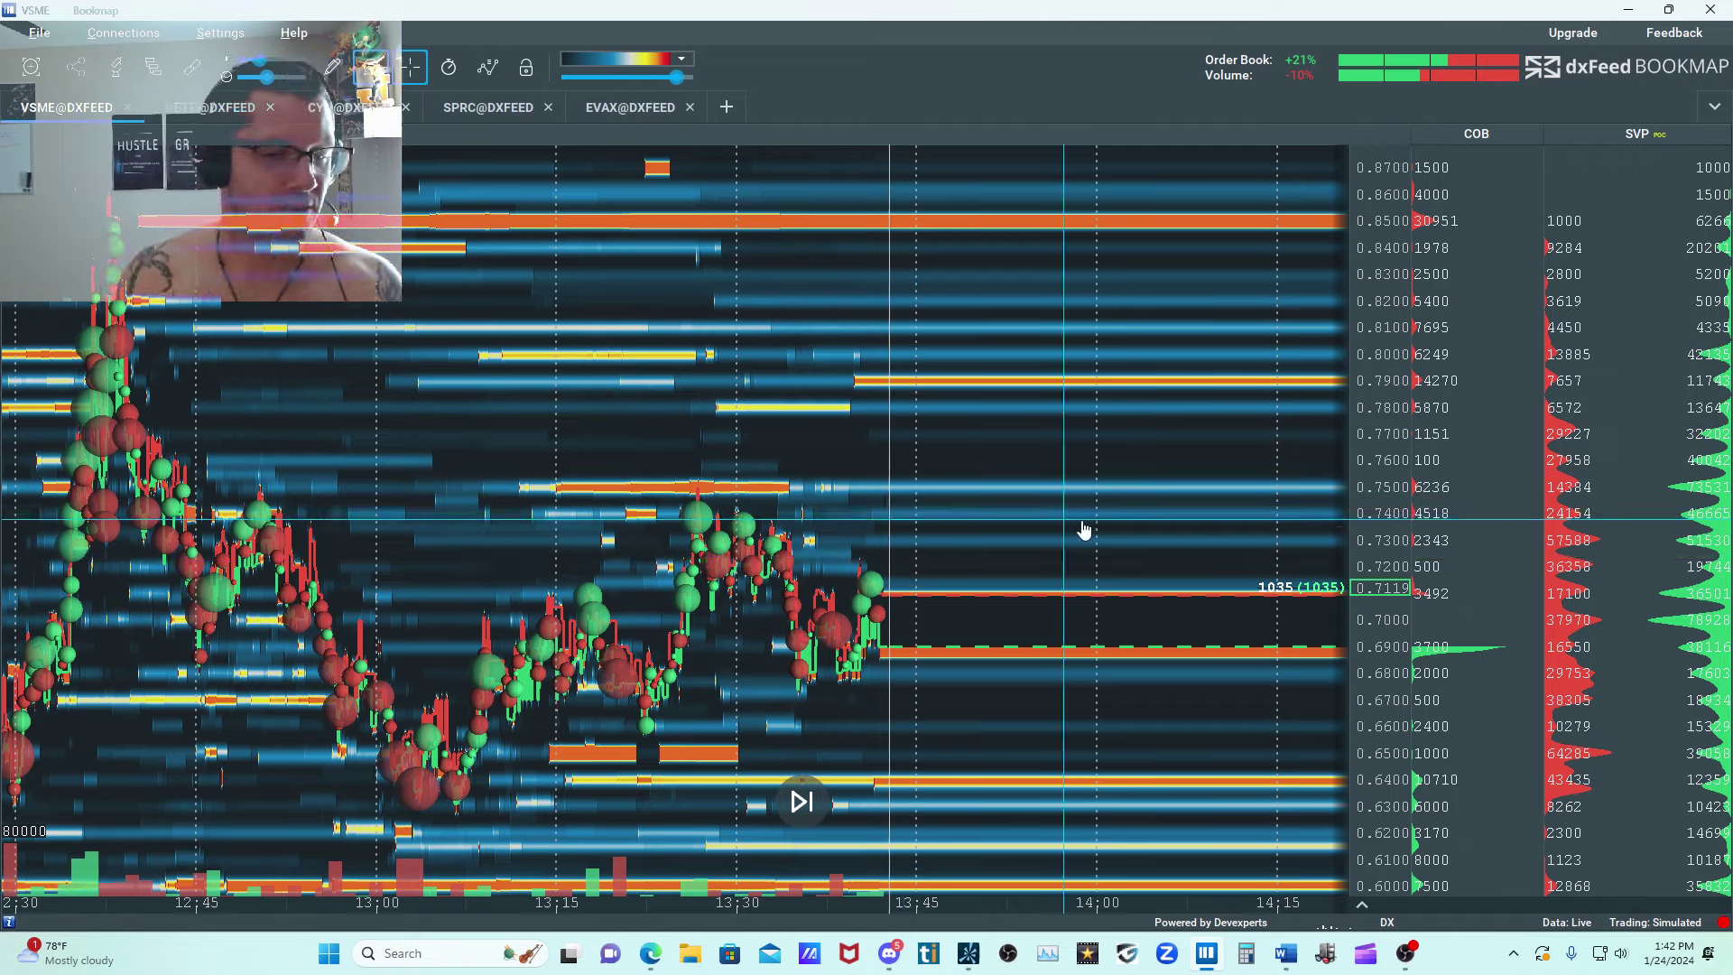
scroll(825, 532, down, 2)
scroll(825, 533, up, 1)
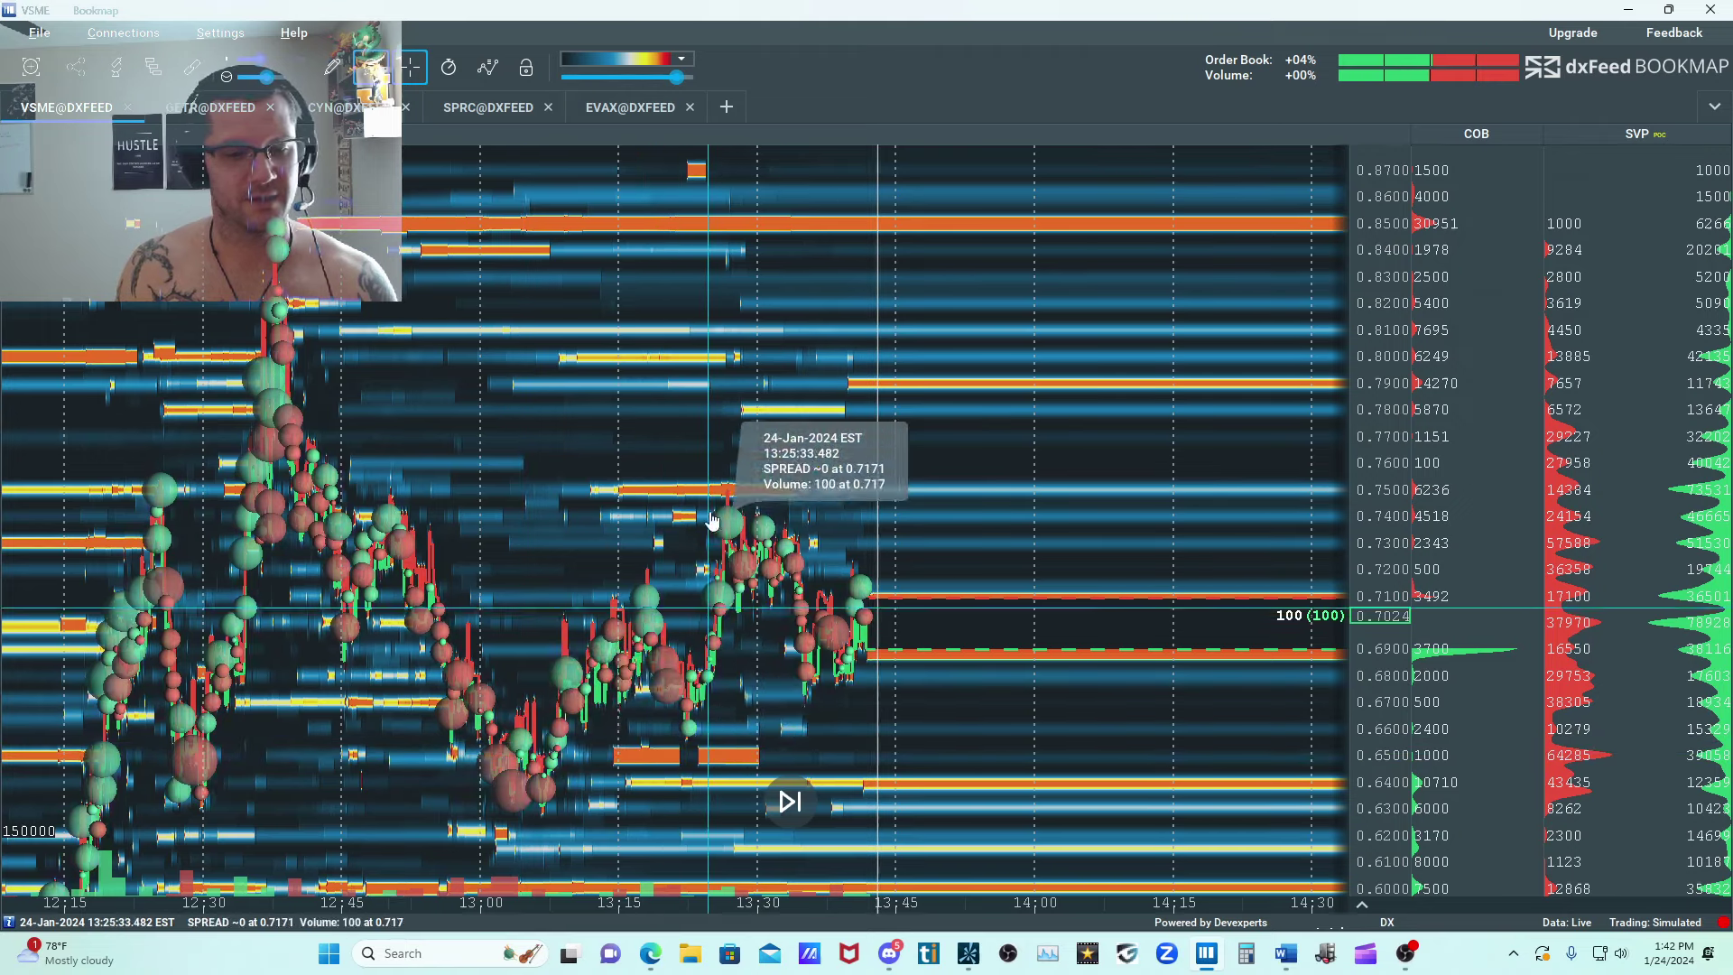
scroll(632, 505, up, 3)
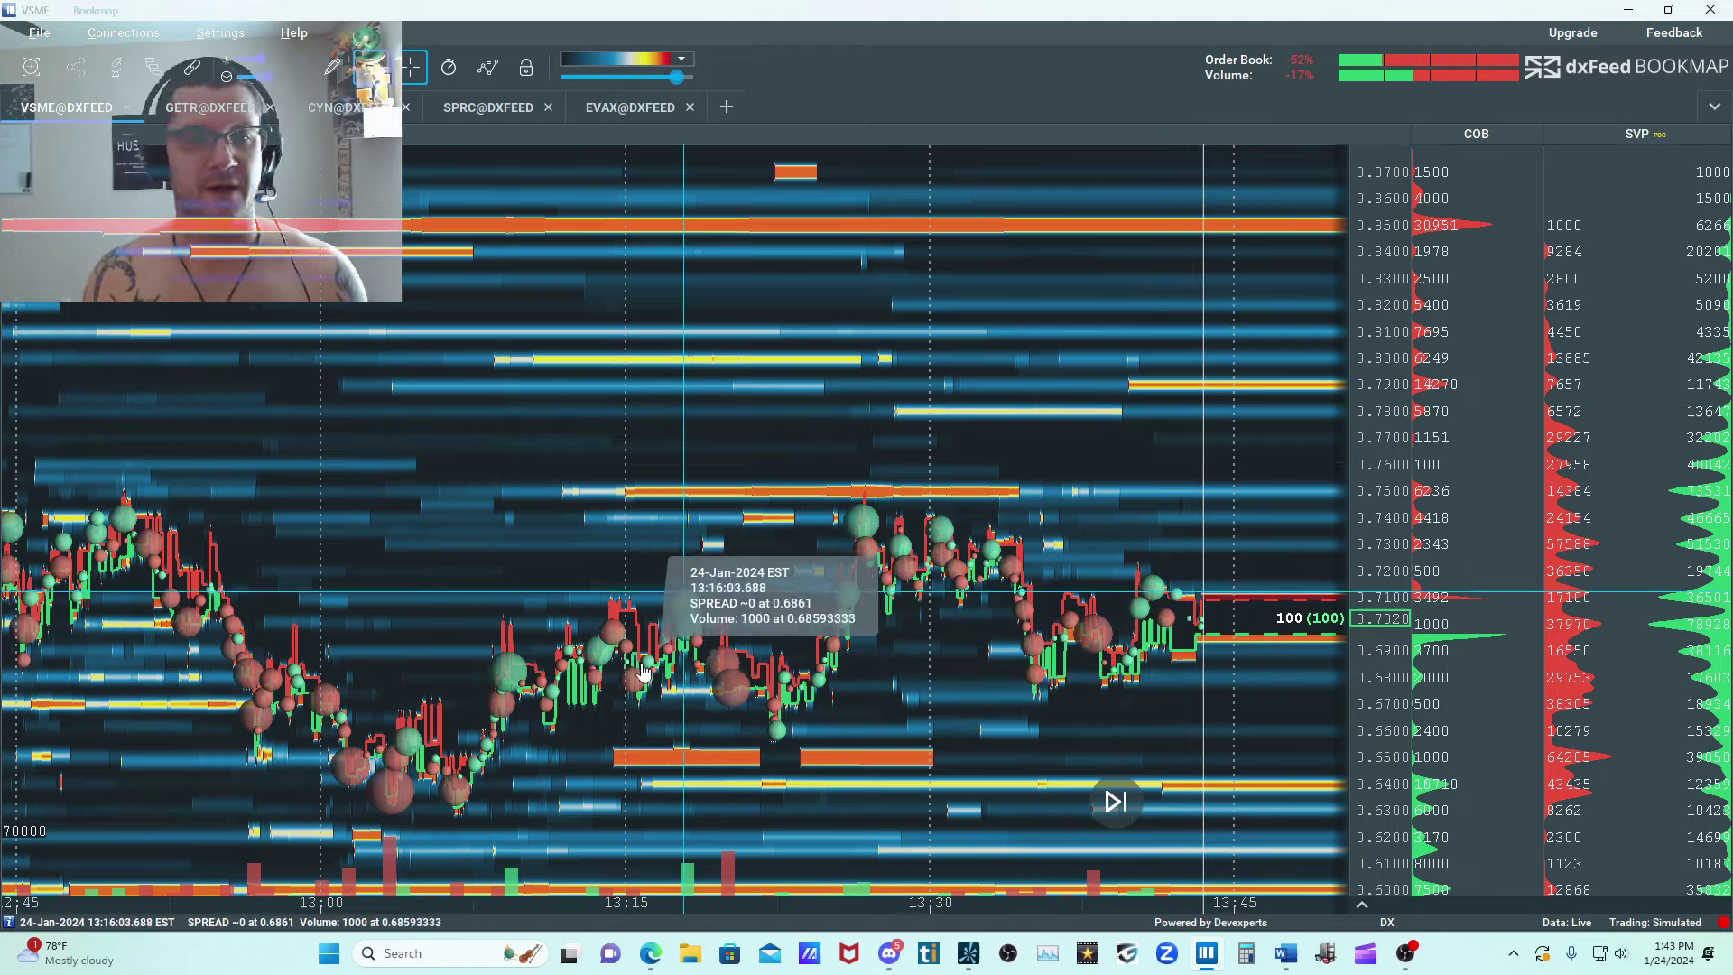
Review VSME's session from 10:00 onward, ending on the 11:15 to 12:15 base and breakout between 0.39 and 0.56.
scroll(623, 577, down, 5)
scroll(612, 575, down, 5)
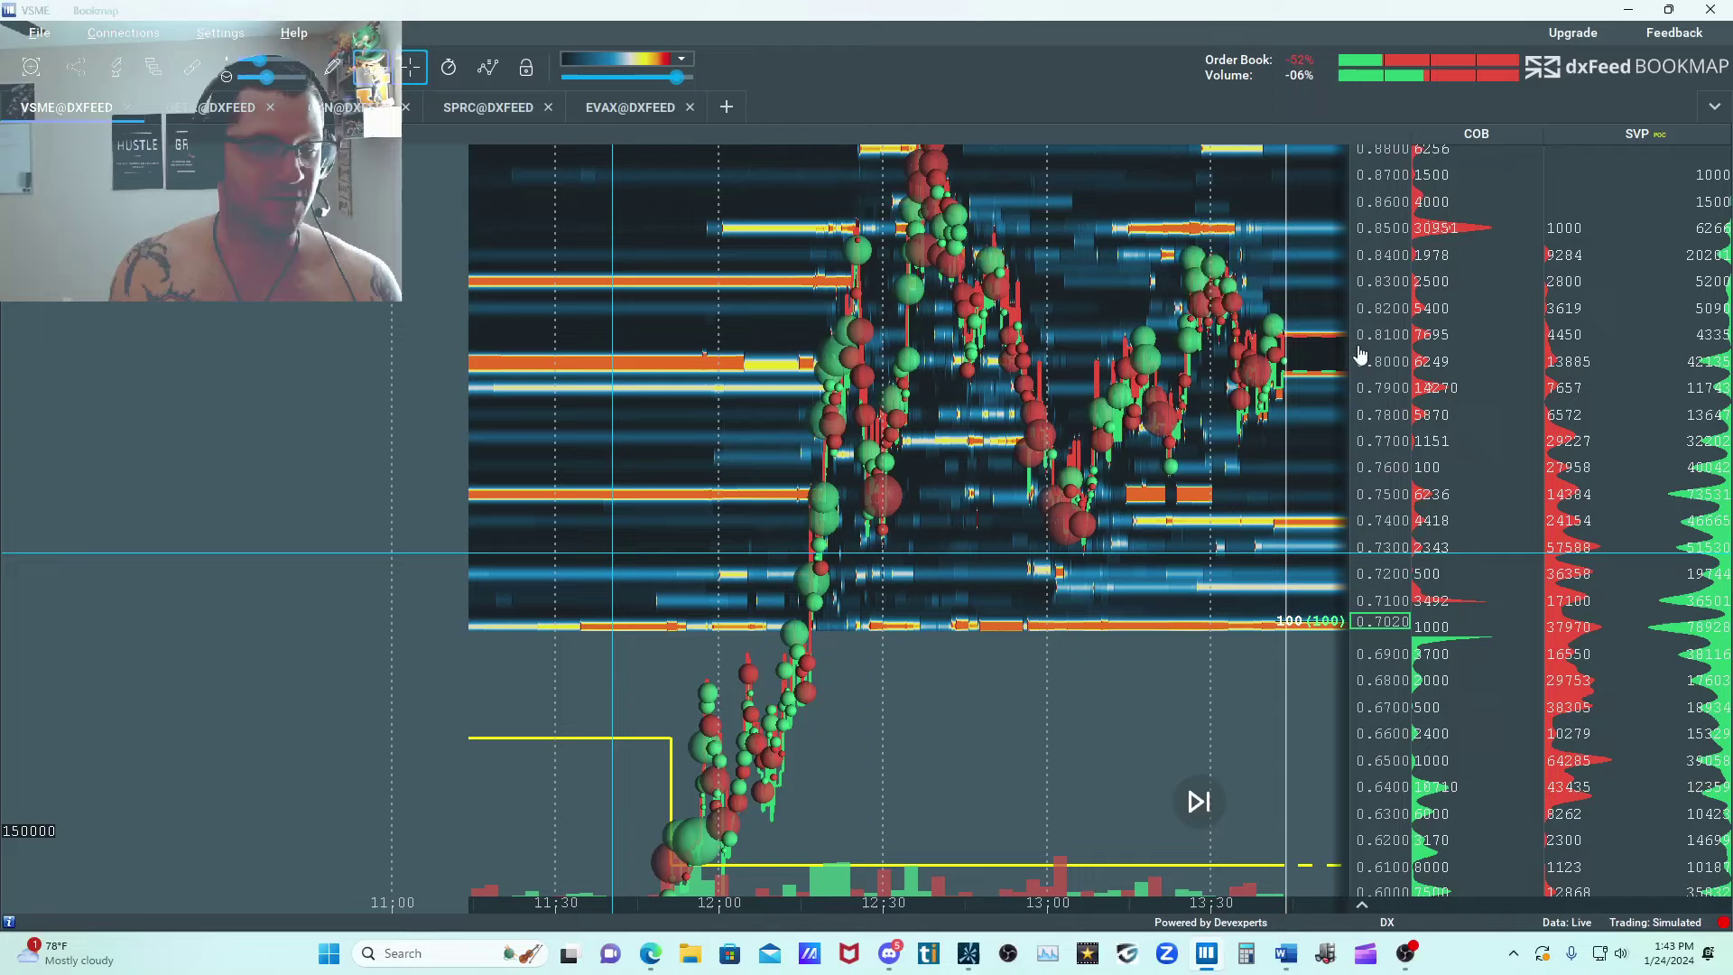
scroll(1521, 427, up, 2)
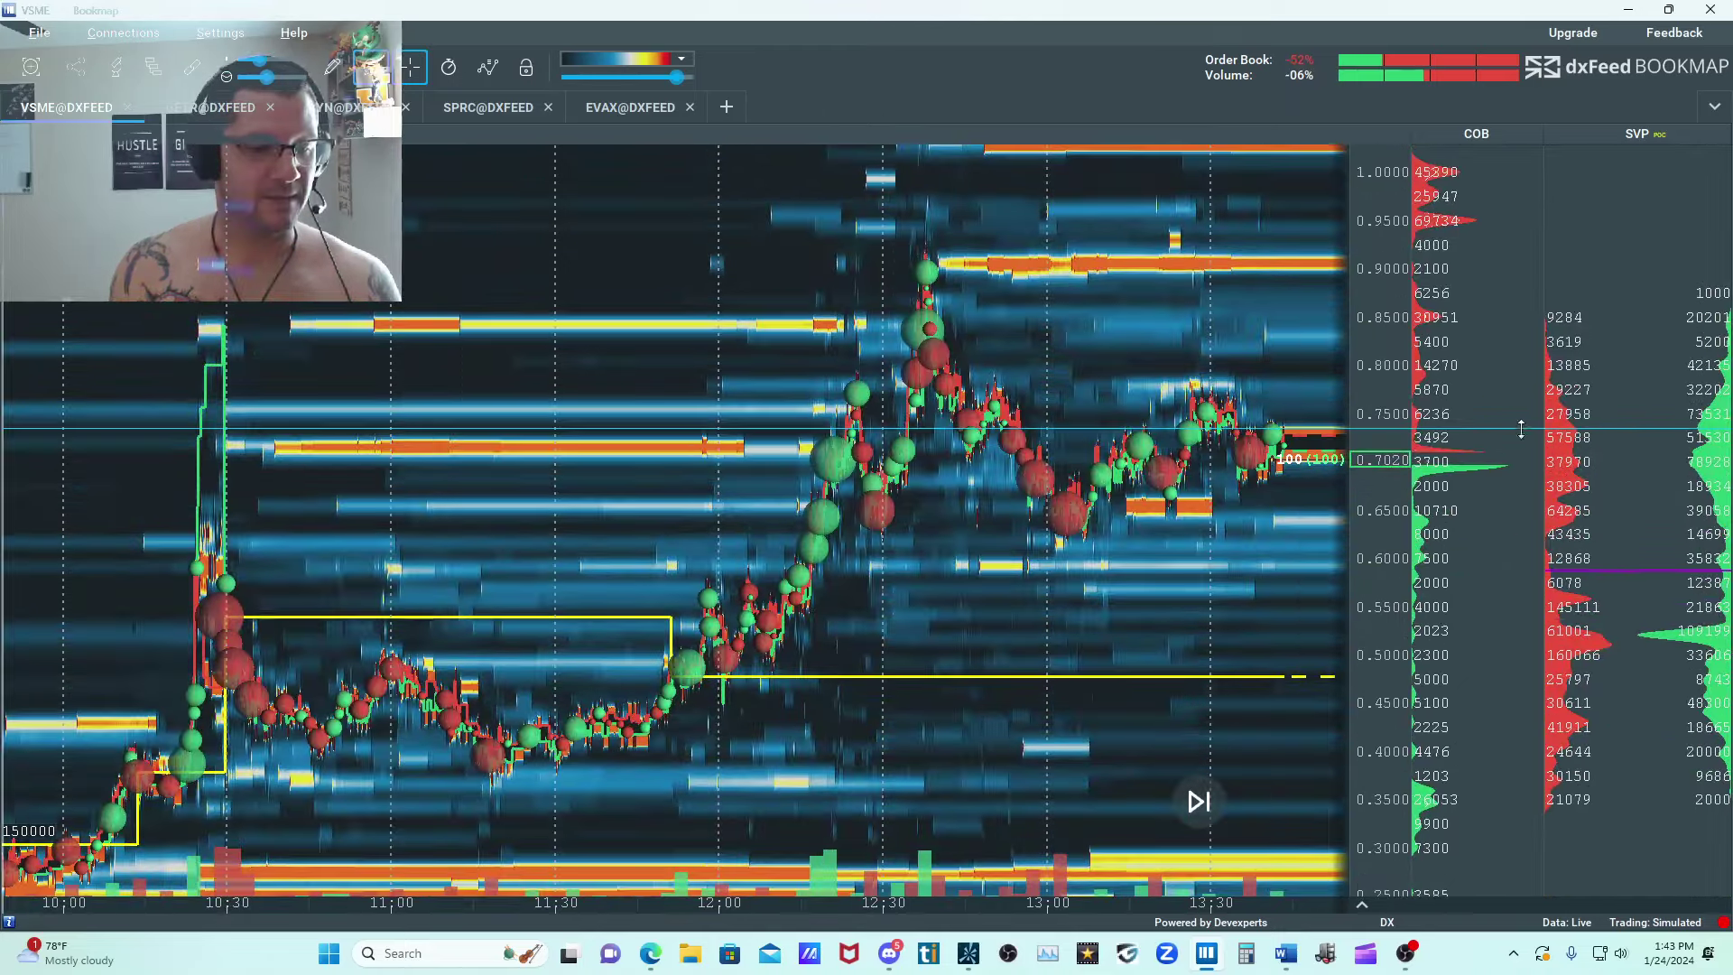
scroll(582, 702, up, 2)
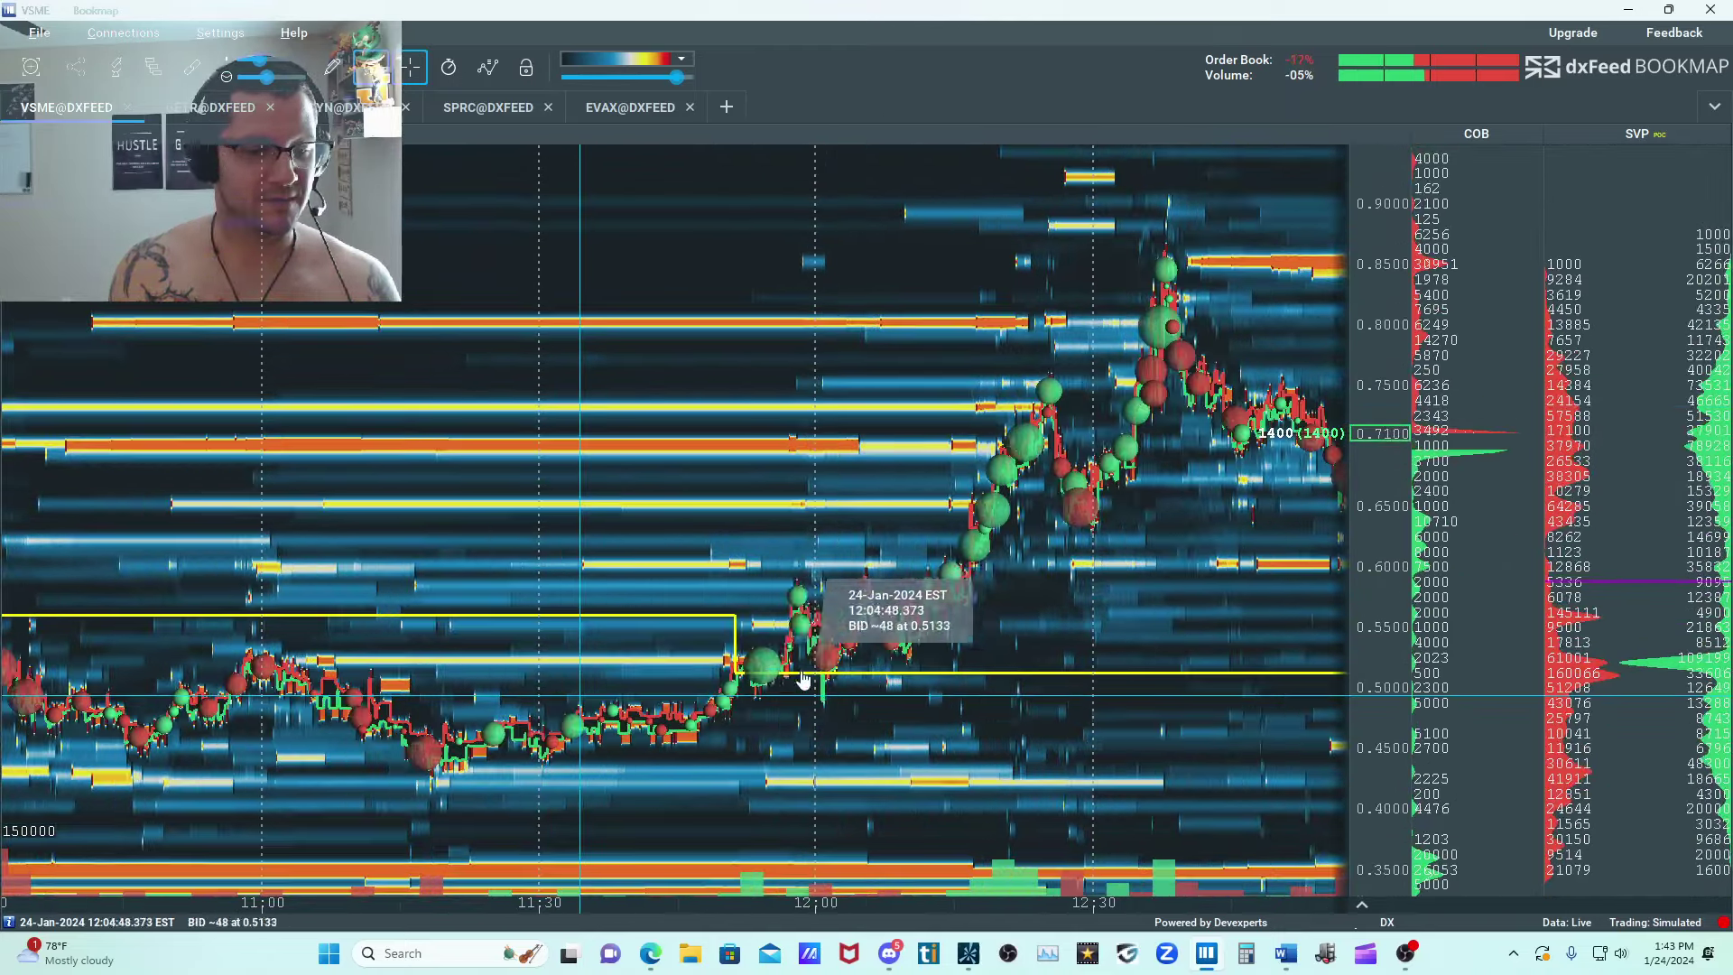
scroll(1418, 597, up, 2)
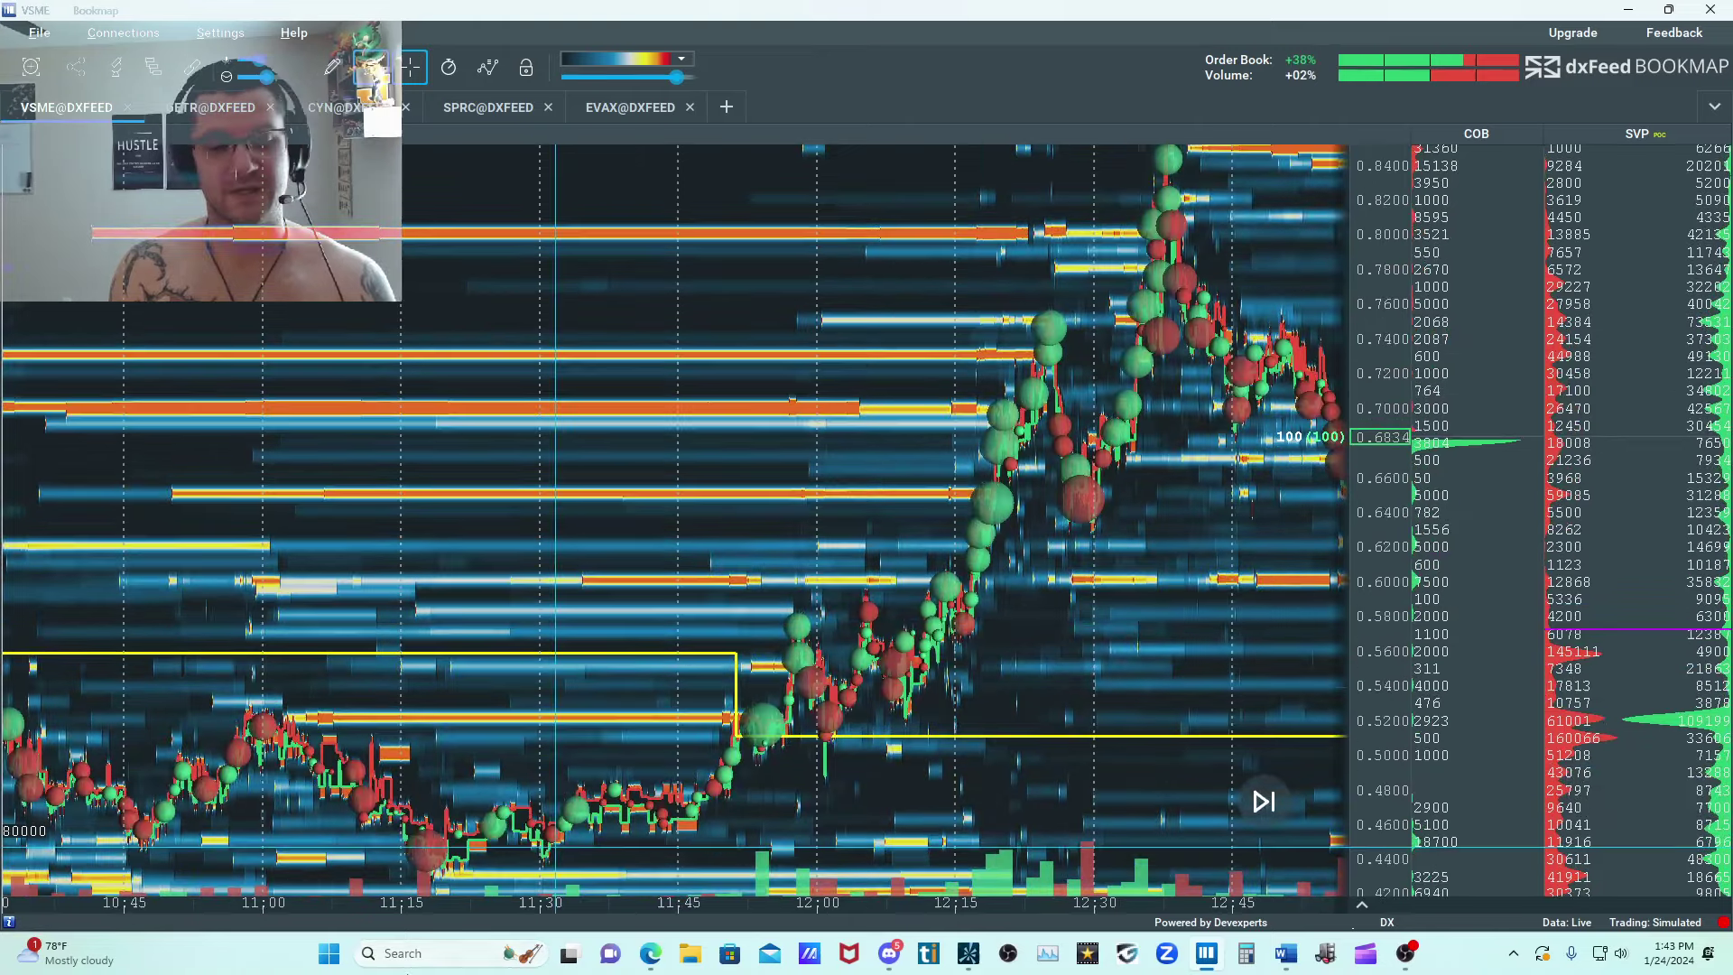
drag(700, 688, 728, 414)
scroll(707, 458, up, 3)
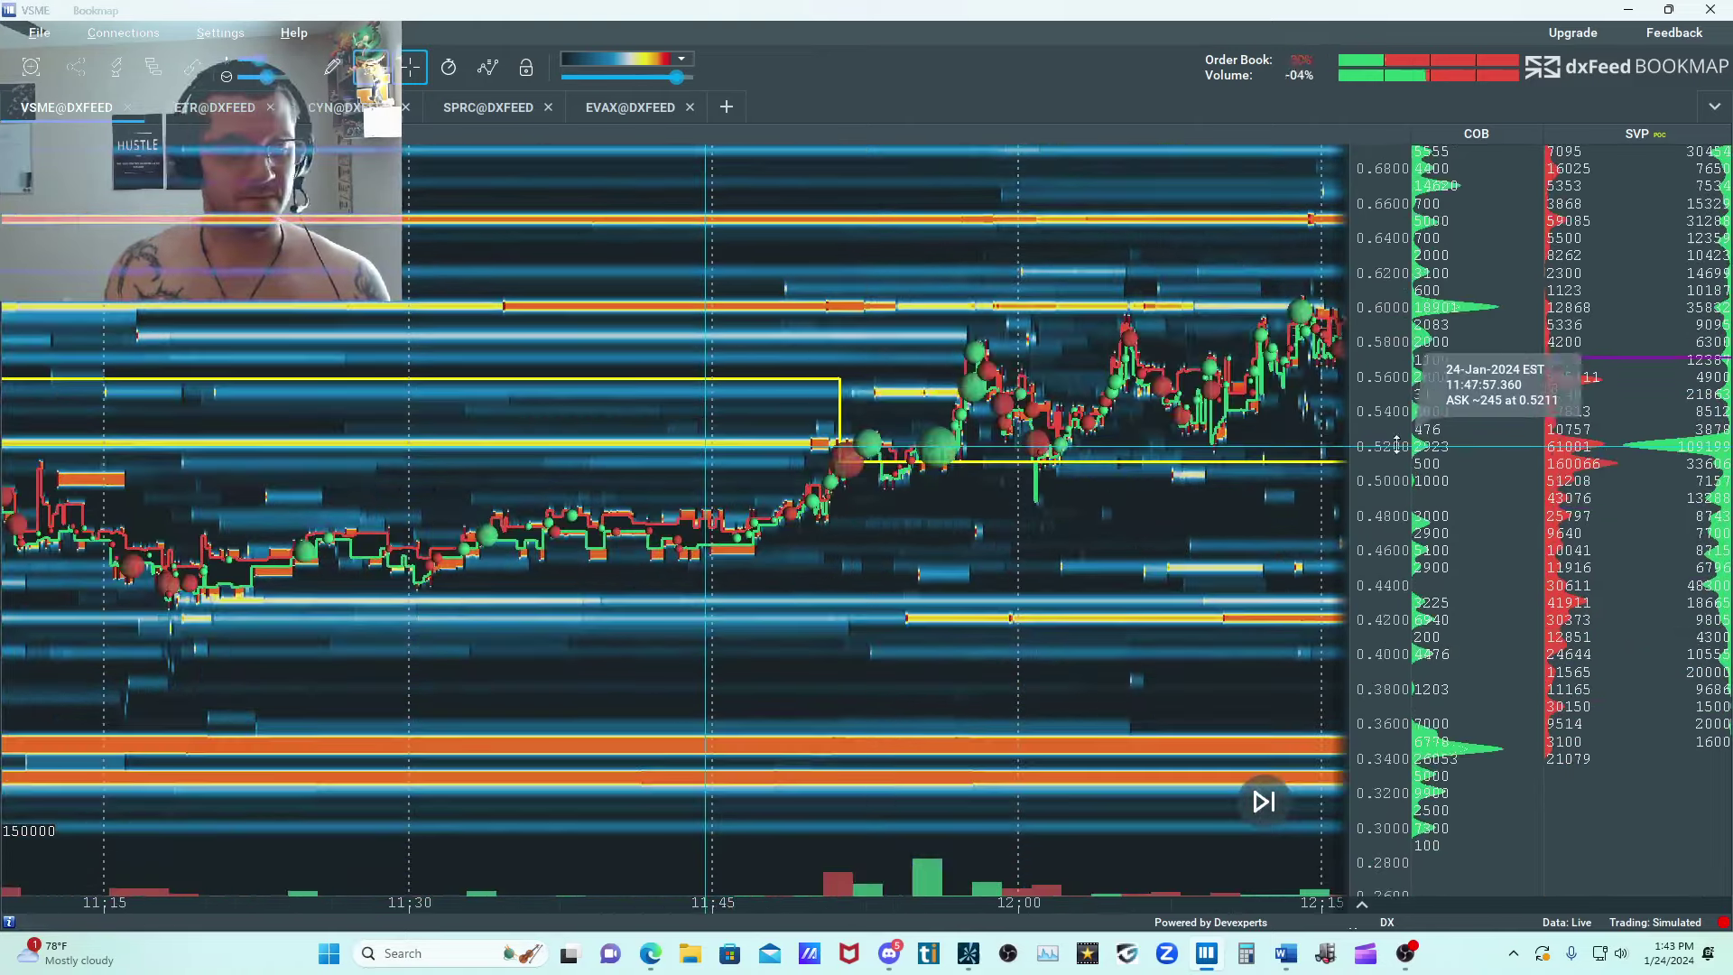
scroll(1406, 438, up, 4)
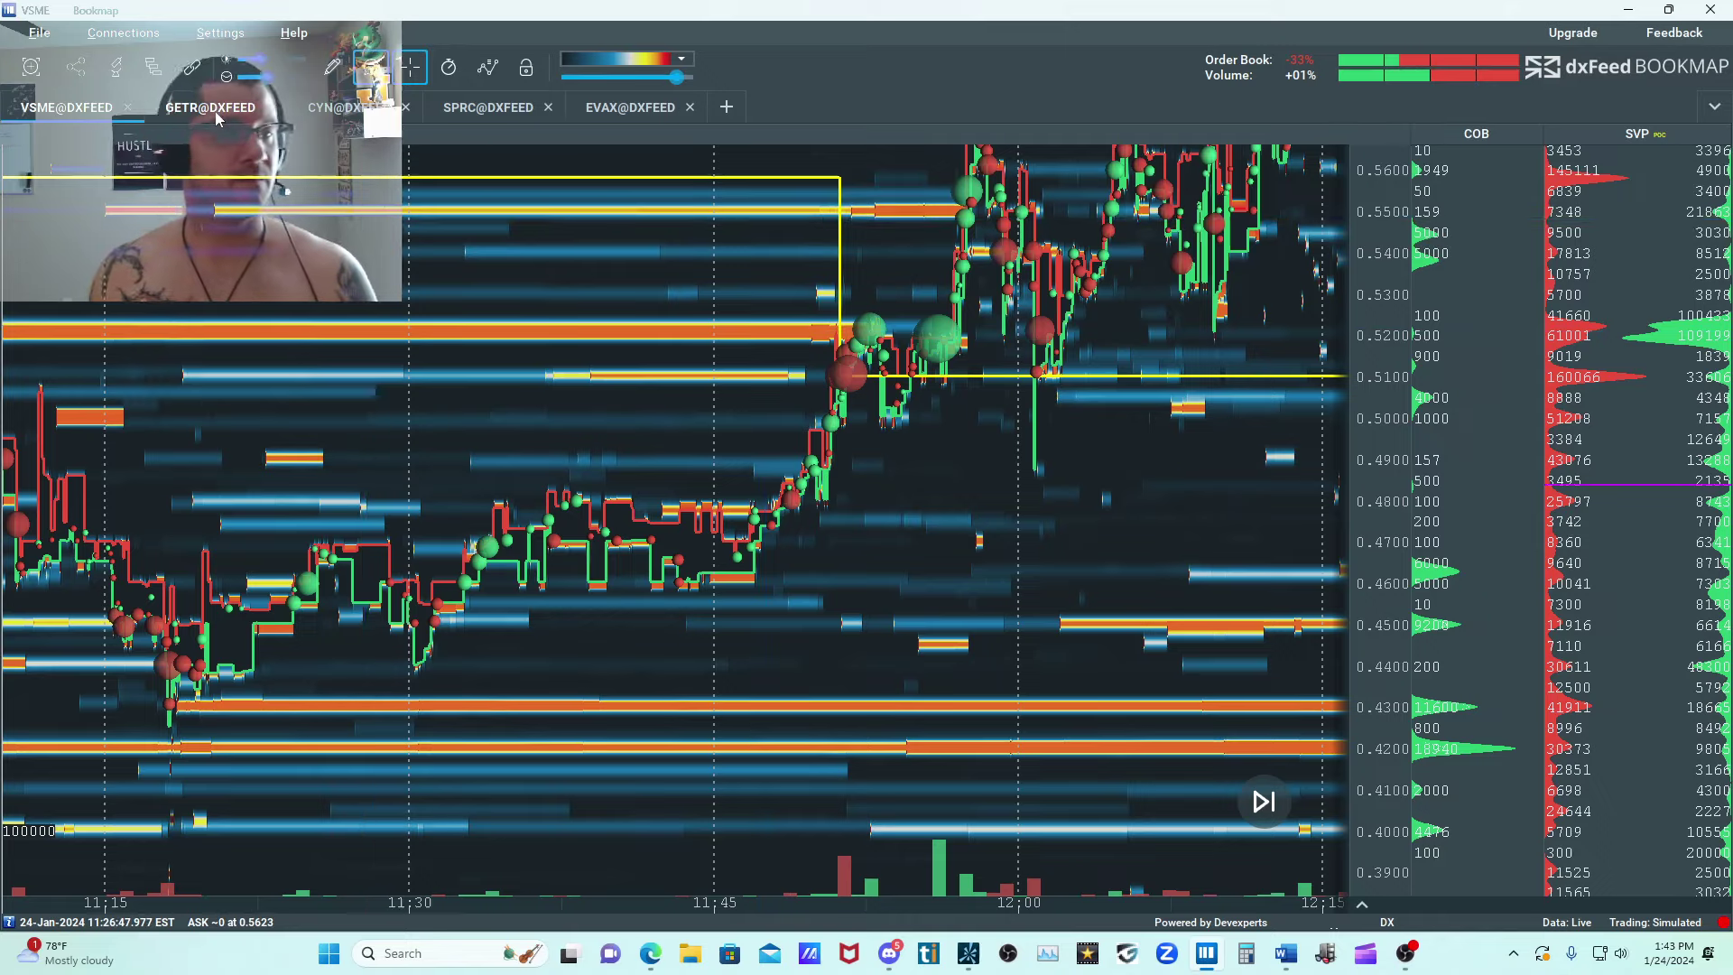
Open the CYN heatmap and examine its liquidity from the 07:00 premarket to the current price.
click(346, 108)
scroll(657, 506, down, 10)
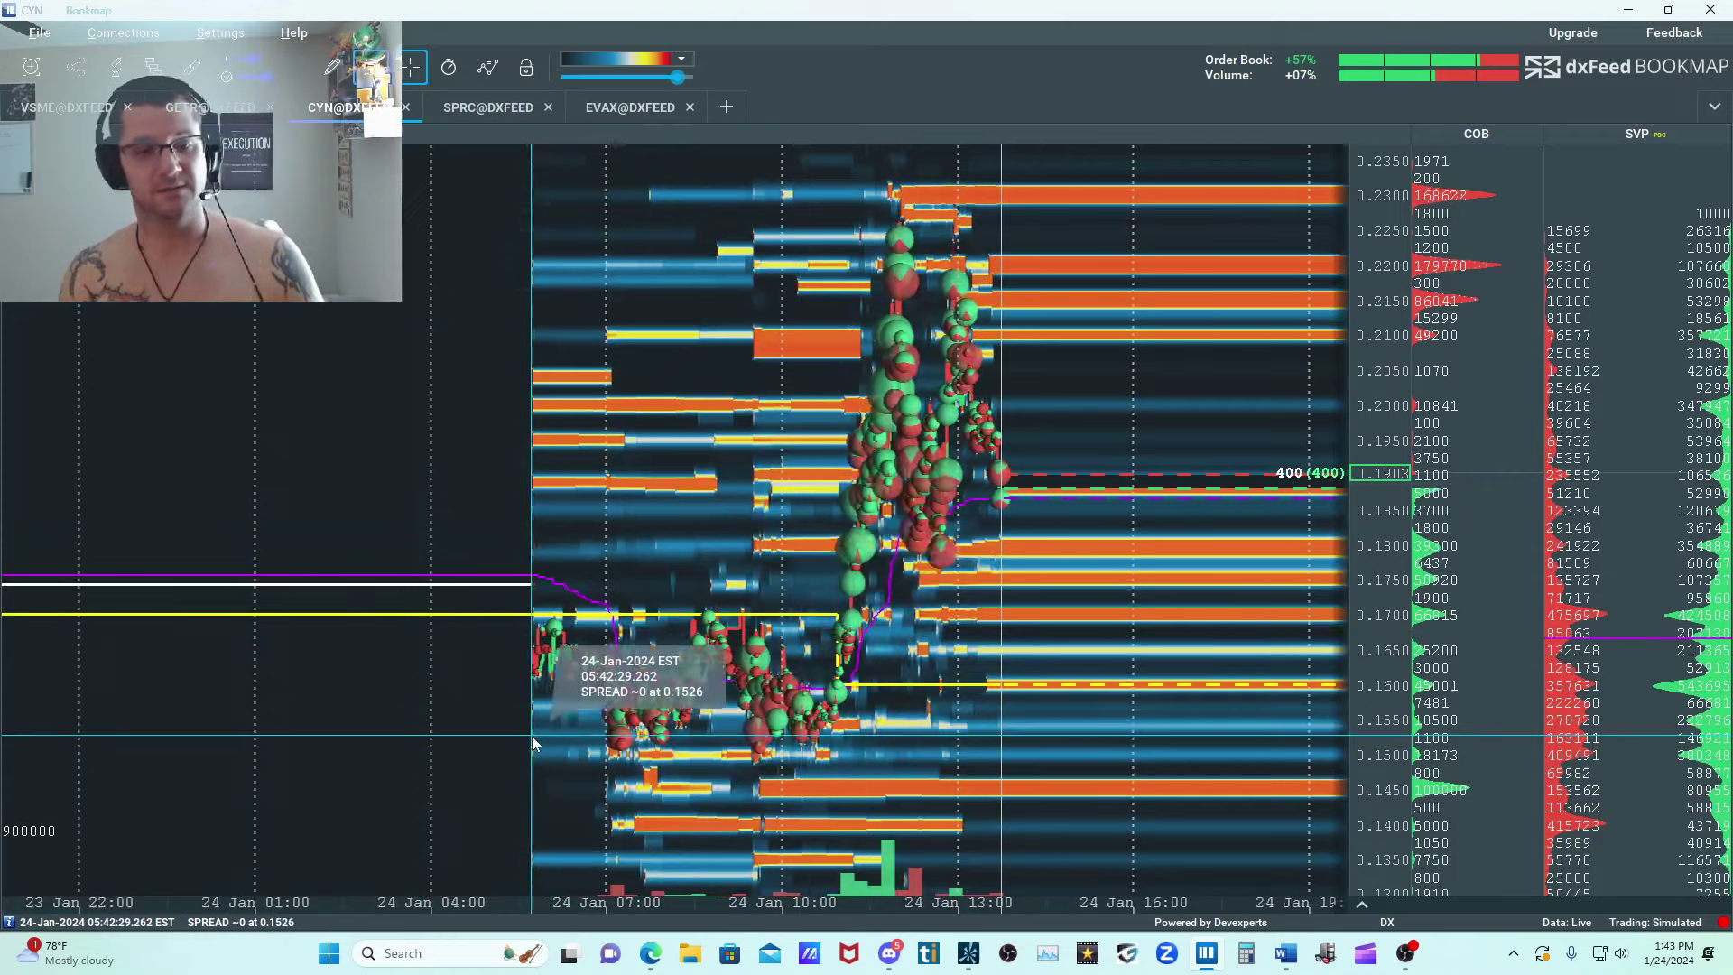
scroll(537, 722, up, 4)
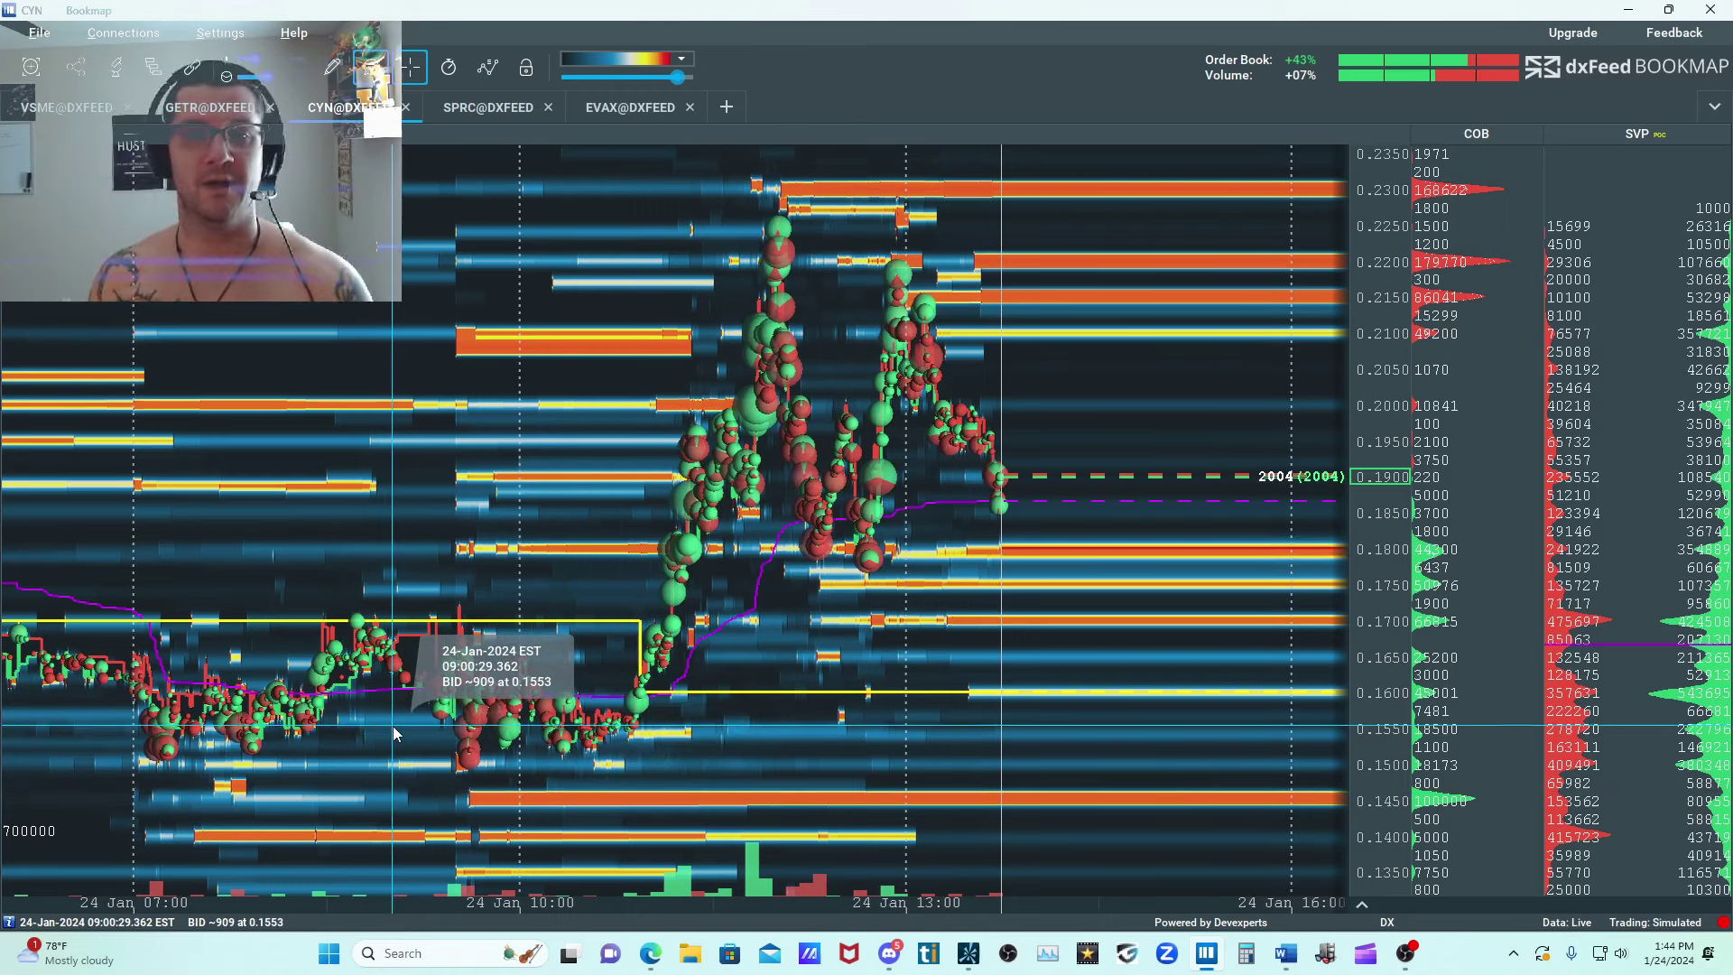
Switch to thinkorswim, load CYN into the linked charts and show its daily chart at full size.
click(1628, 10)
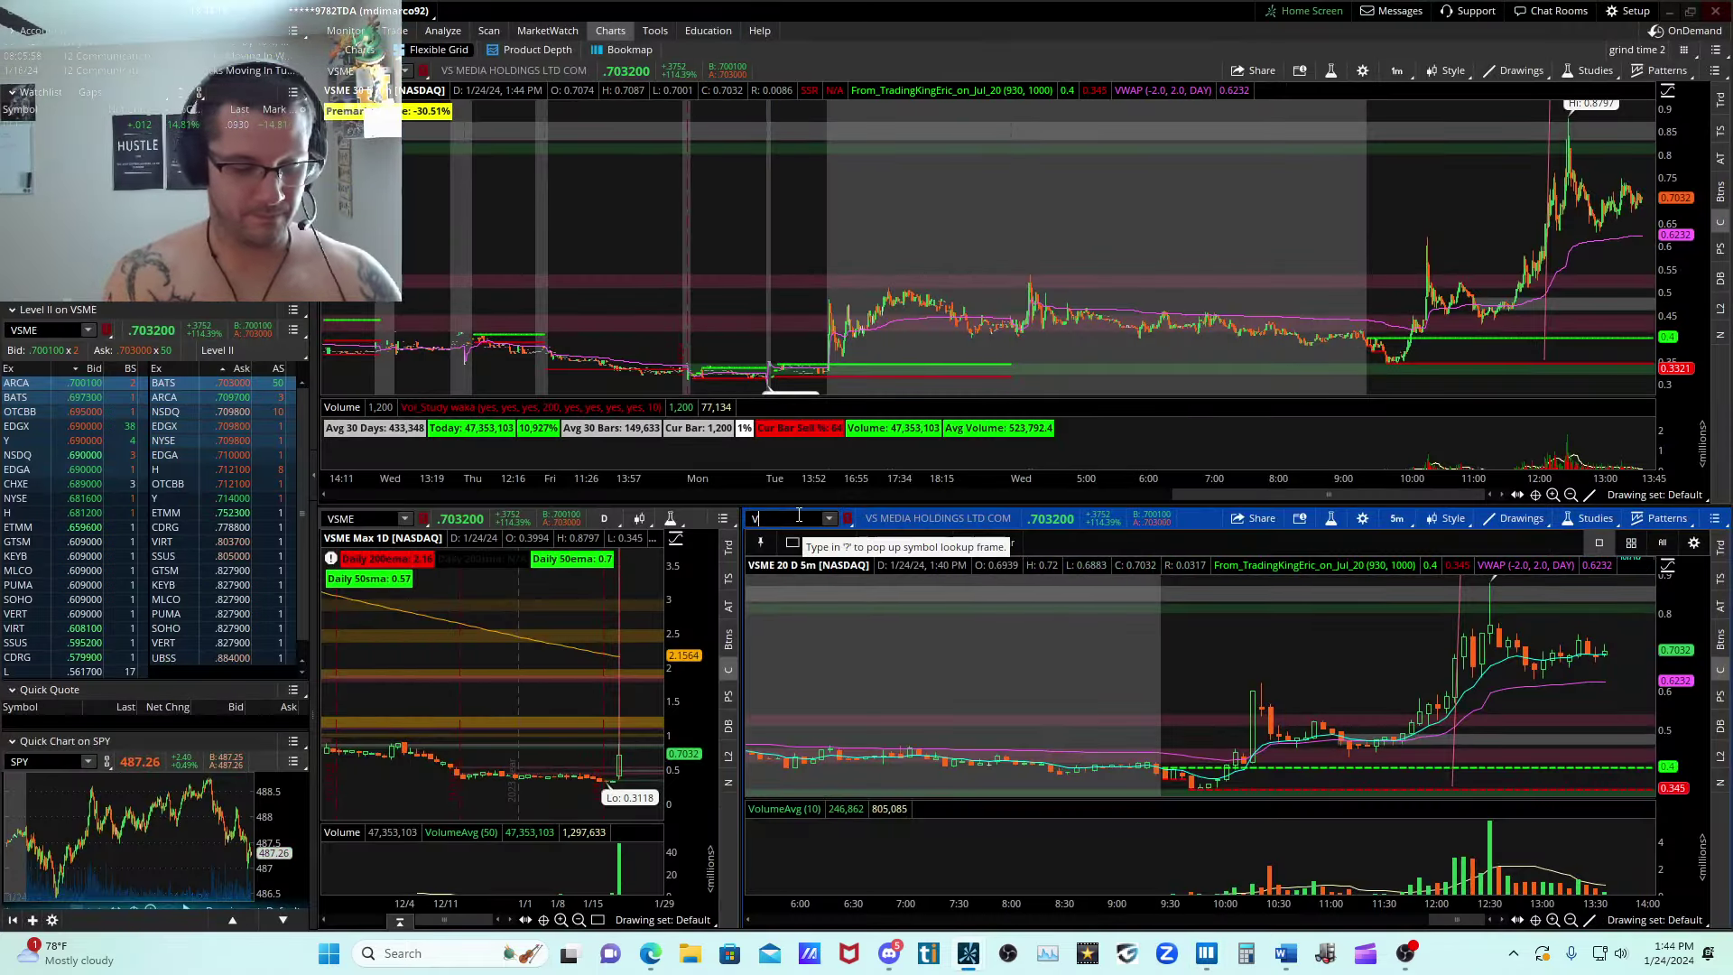
click(799, 514)
text(CYN)
key(Return)
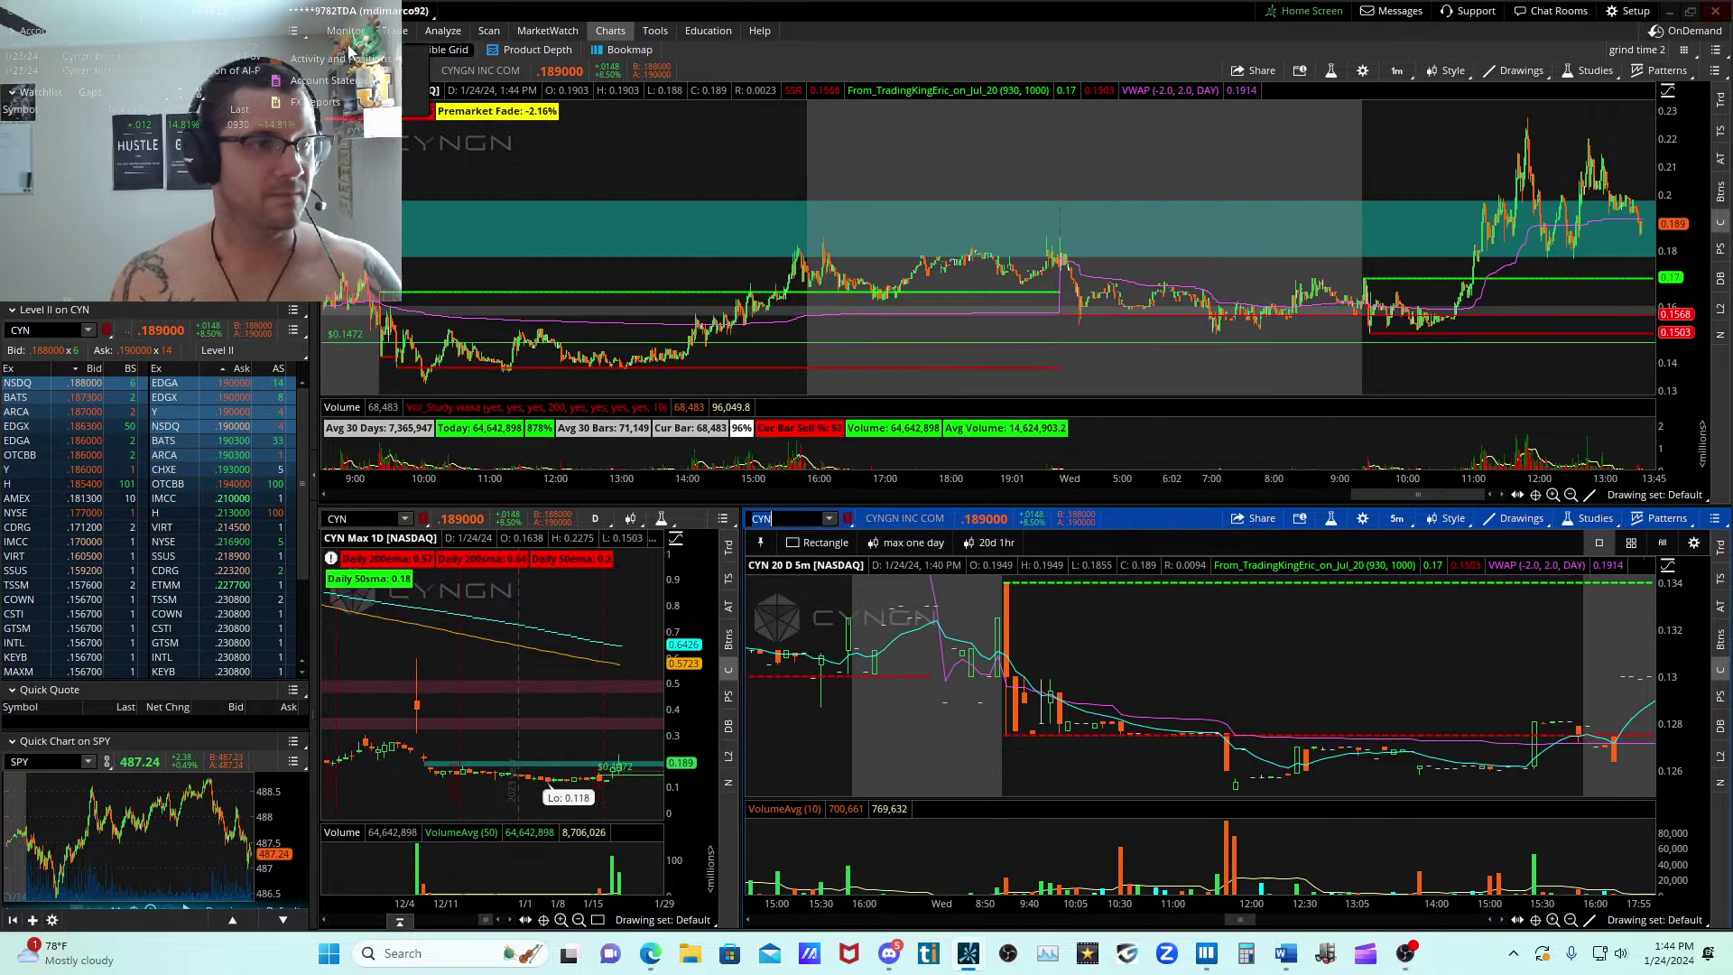
click(359, 49)
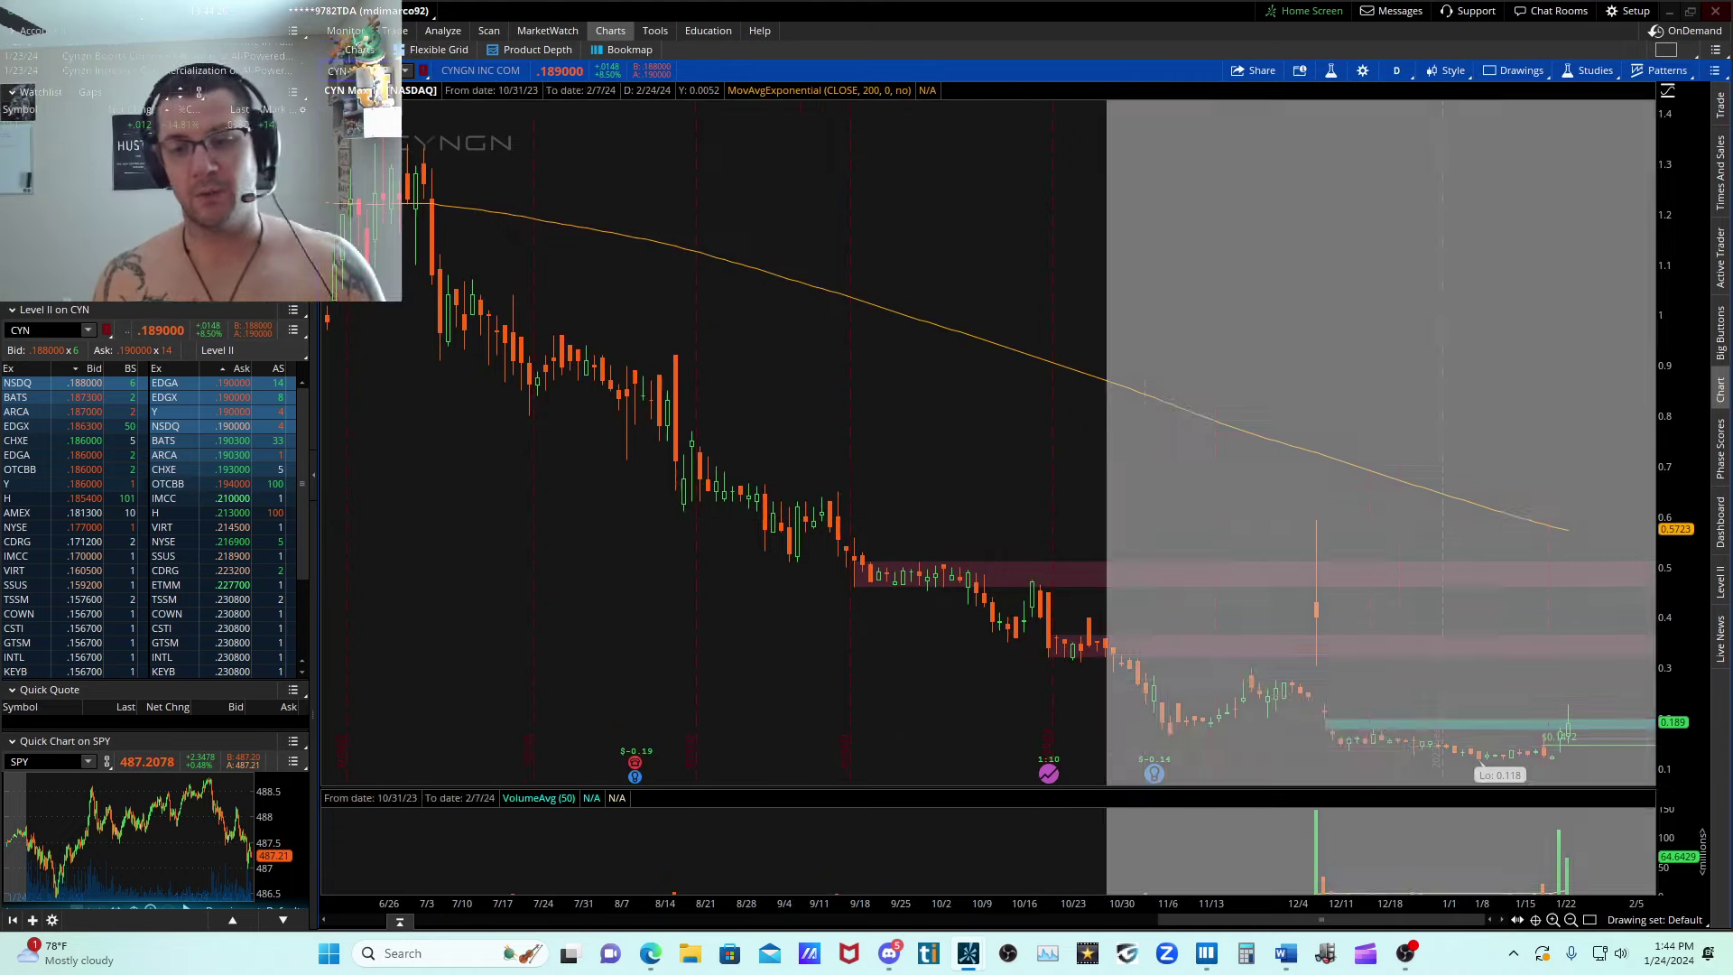
Draw a rectangle over CYN's daily gap from 0.3051 on 12/07/2023 down to 0.231, and set its end date to 12/20/2024.
drag(1106, 632, 1715, 816)
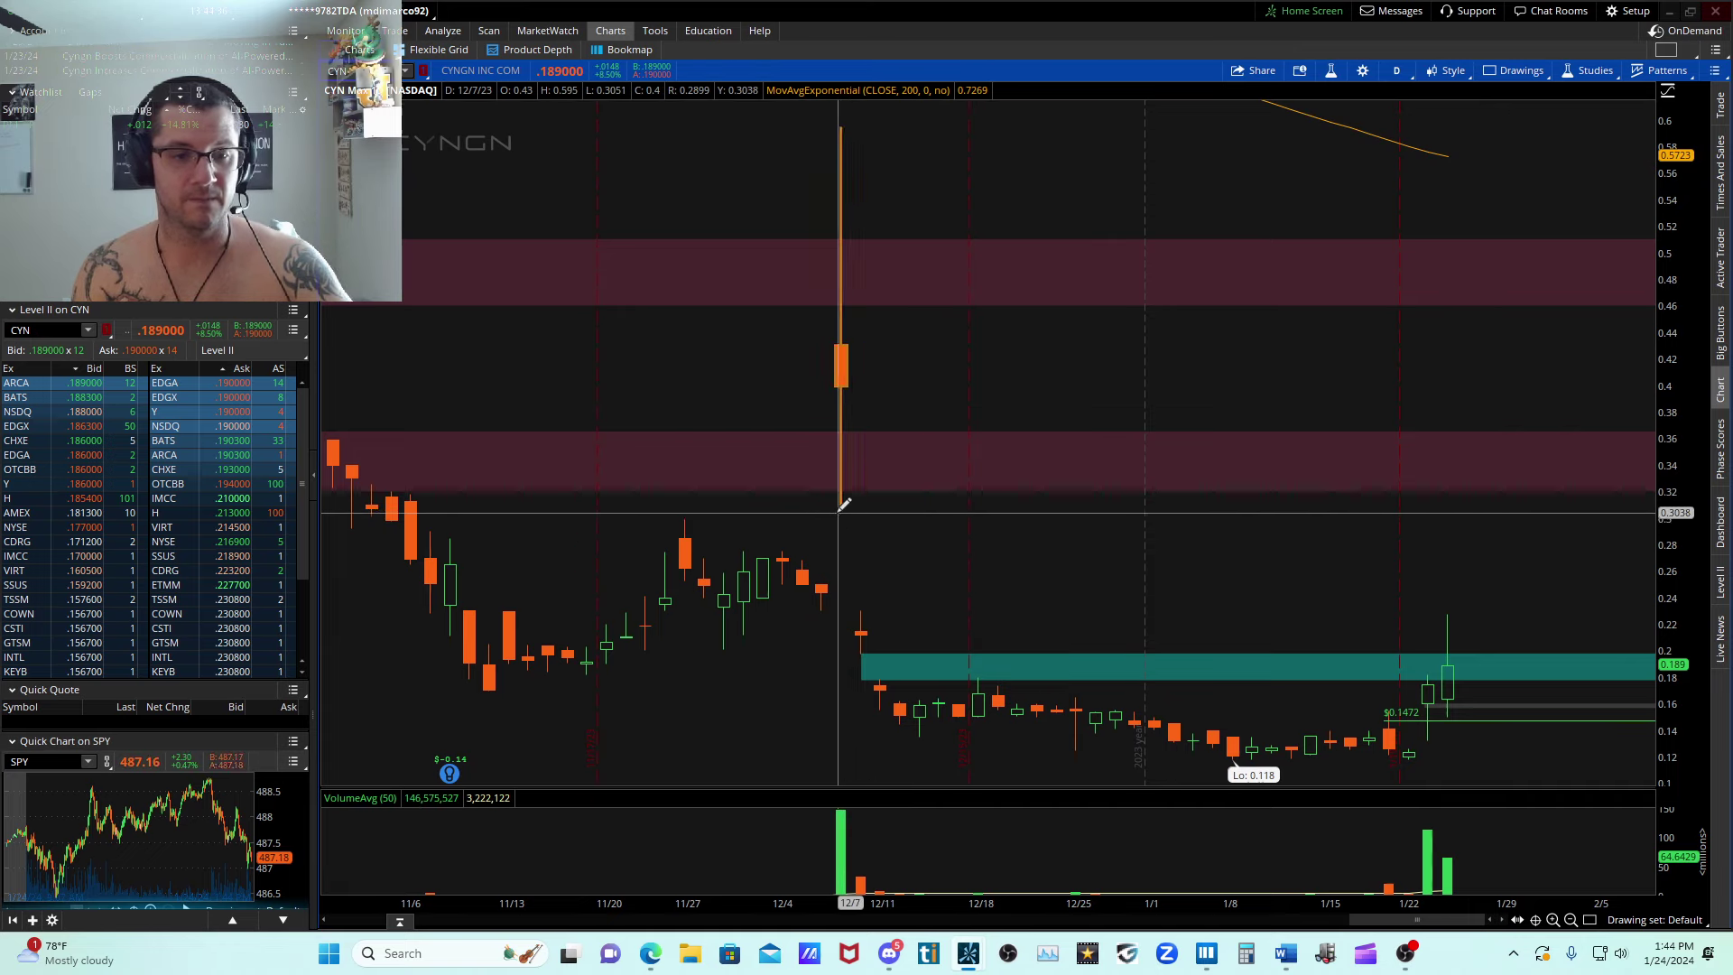
drag(842, 512, 921, 605)
right_click(898, 589)
click(947, 603)
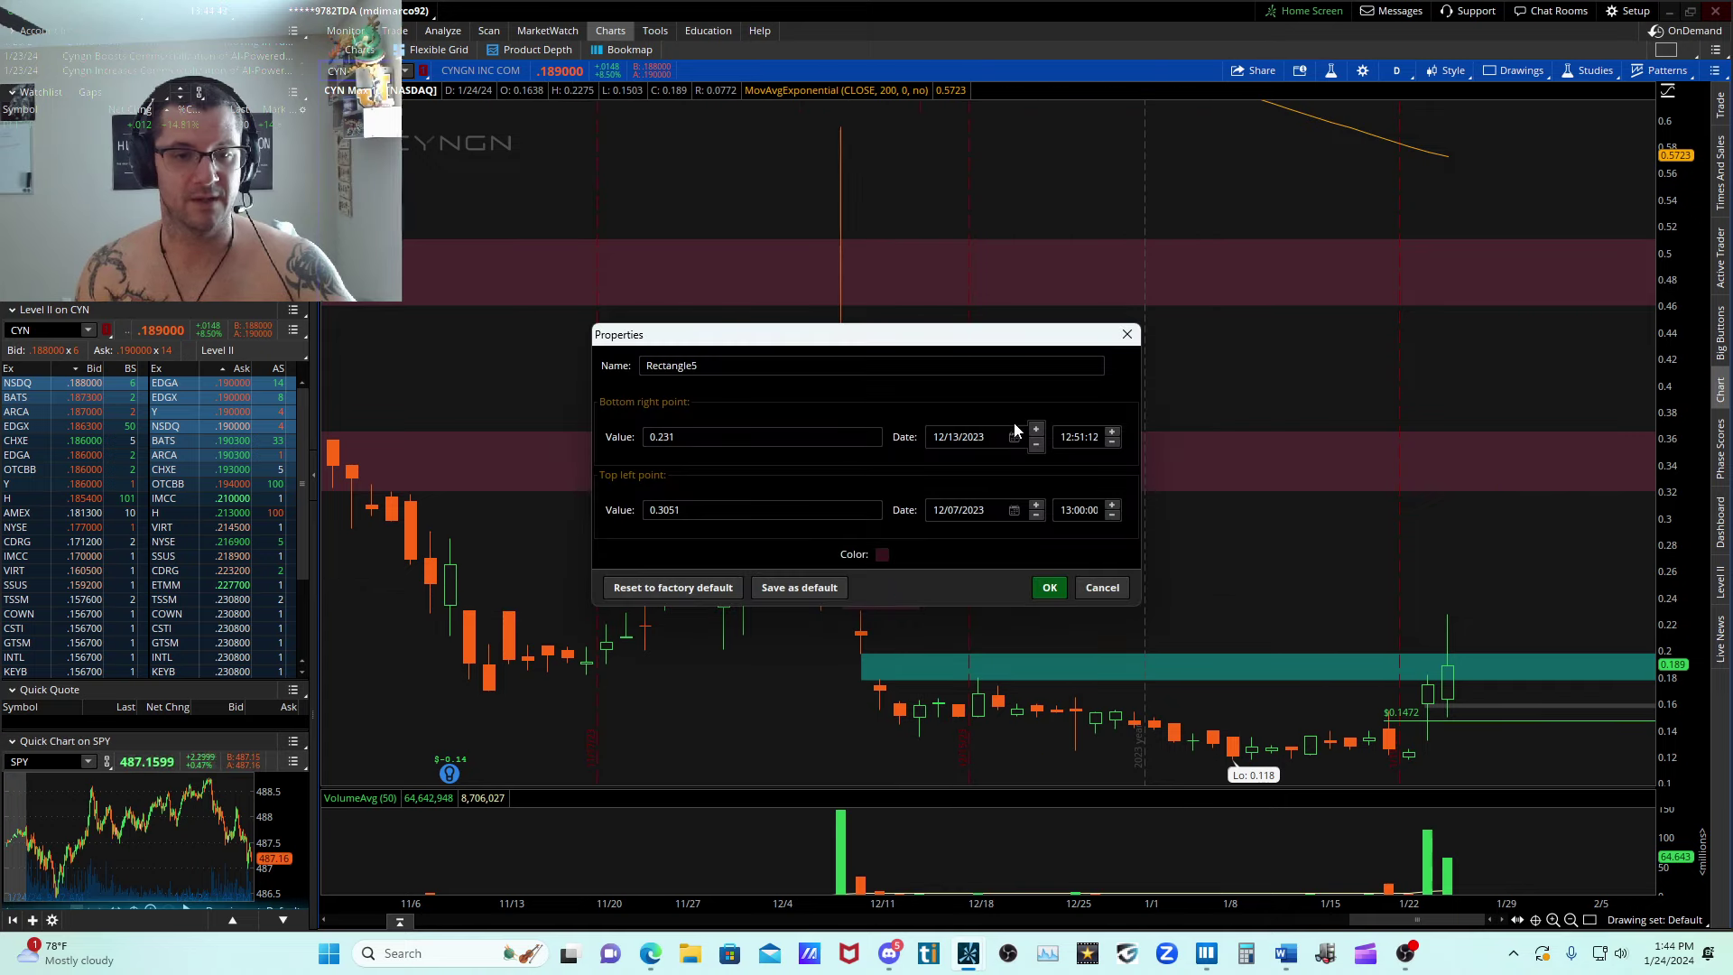
click(1013, 438)
click(1036, 555)
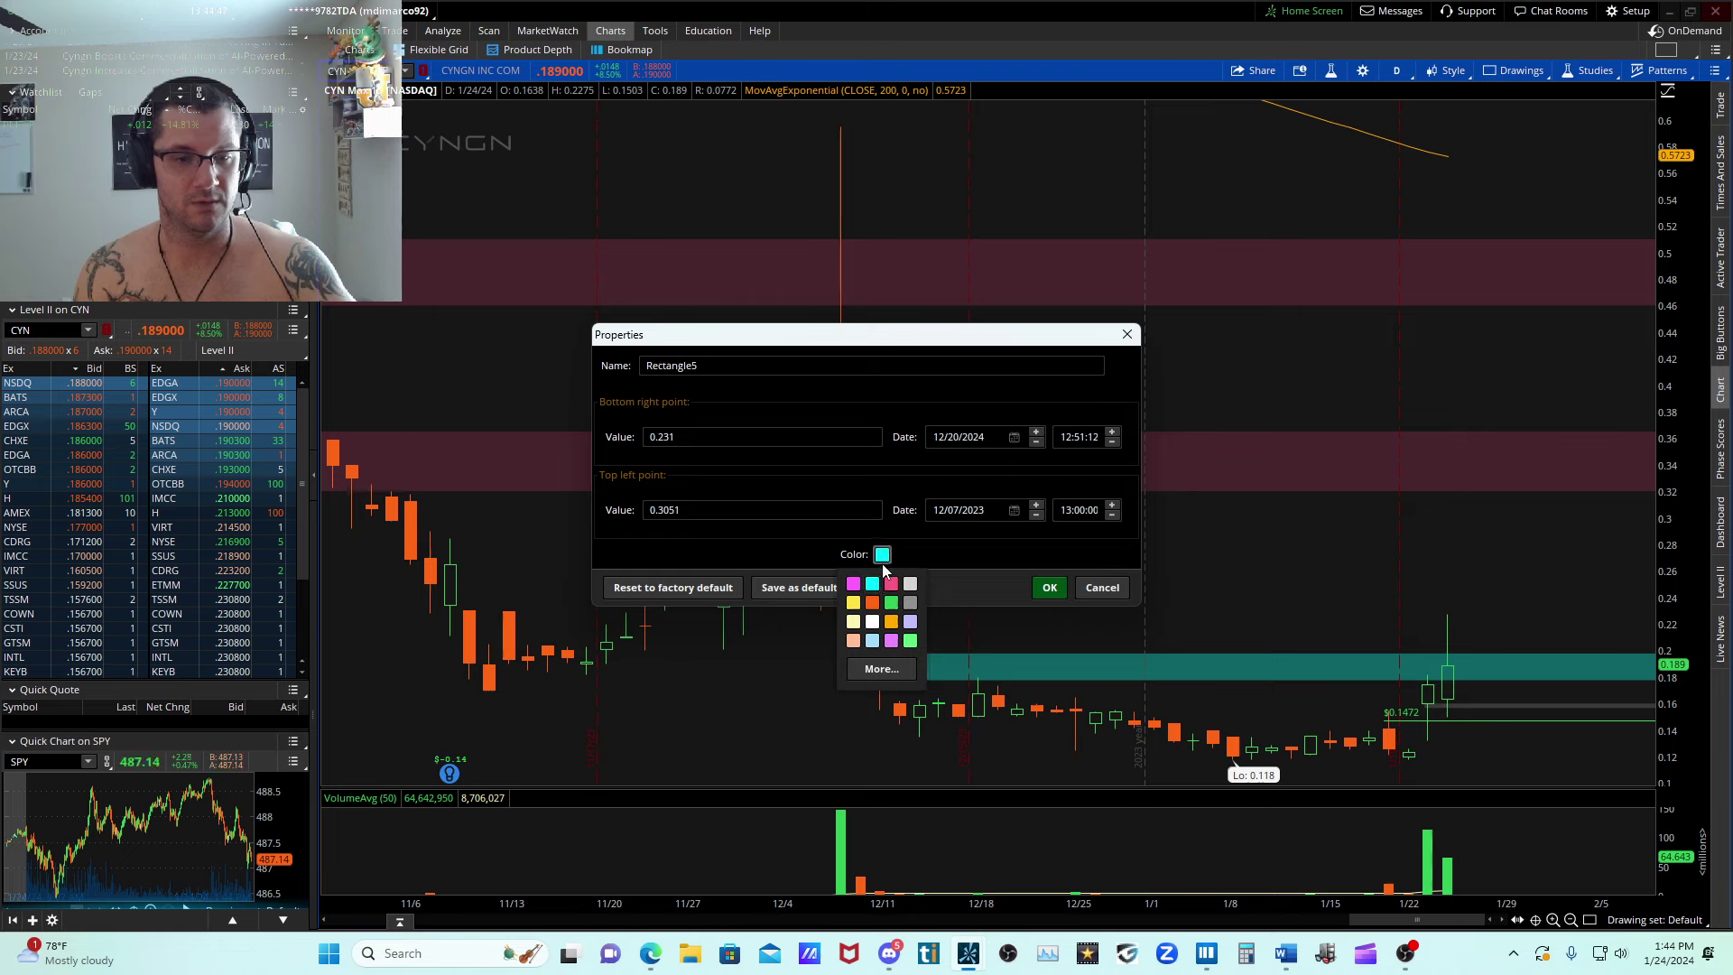
Color the new gap rectangle cyan with hue 180, saturation 100, value 100 and transparency 84, and apply its properties.
click(870, 643)
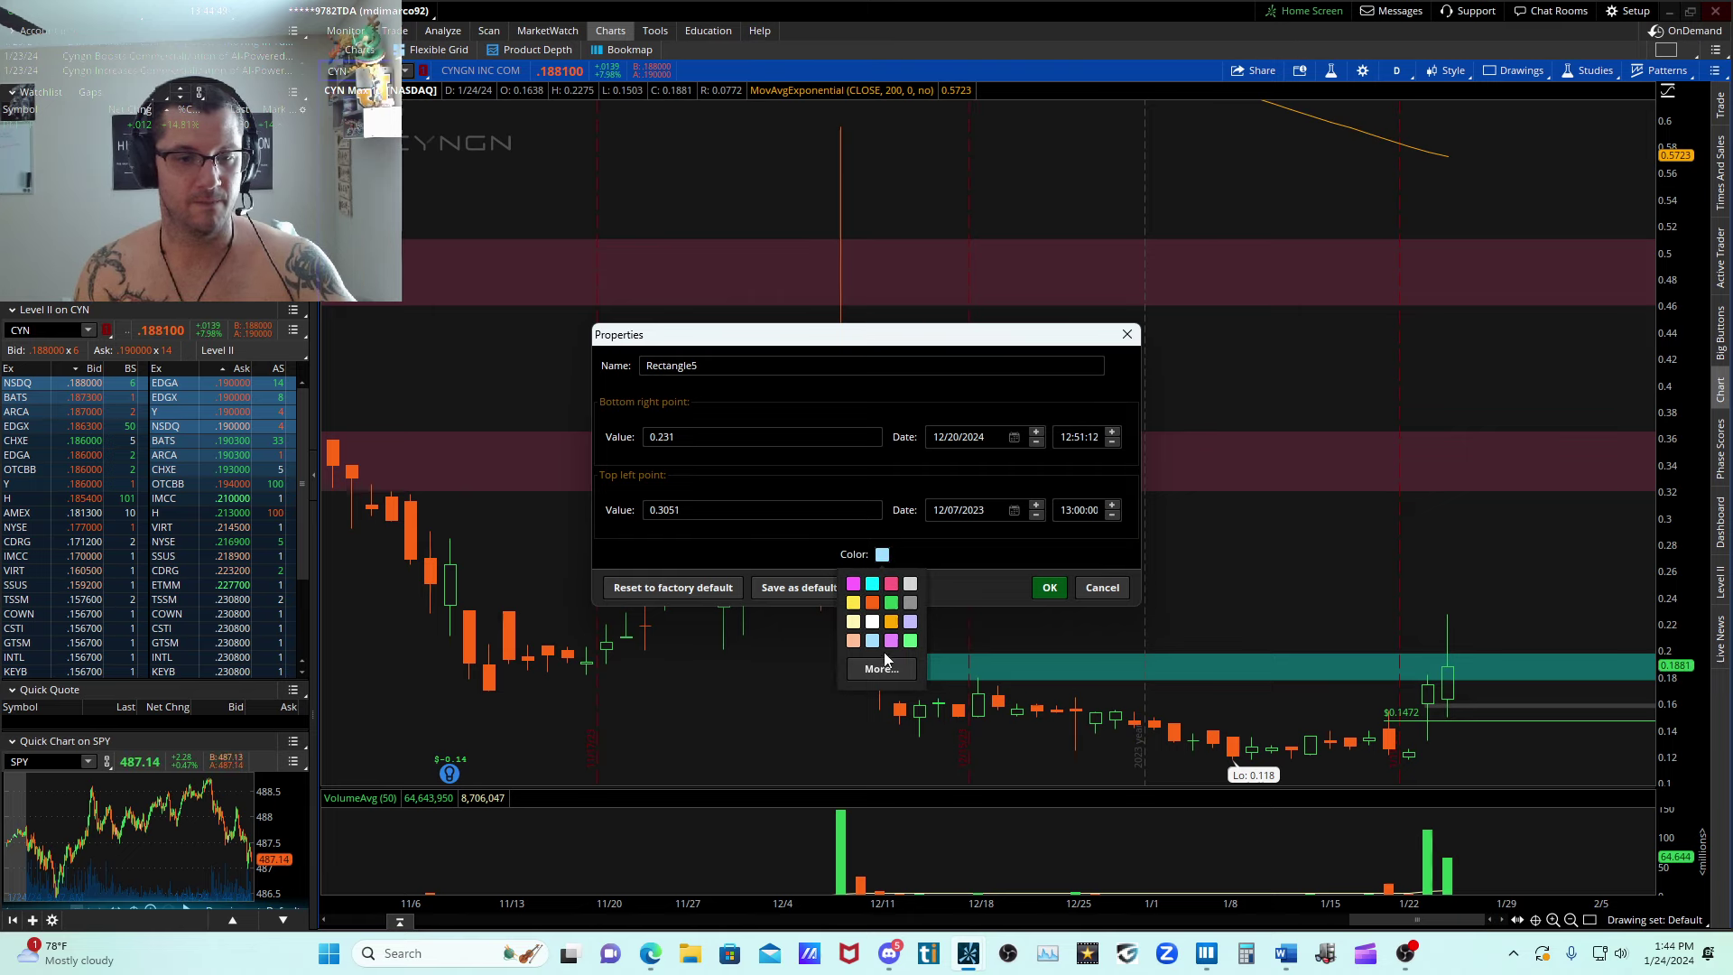
click(874, 586)
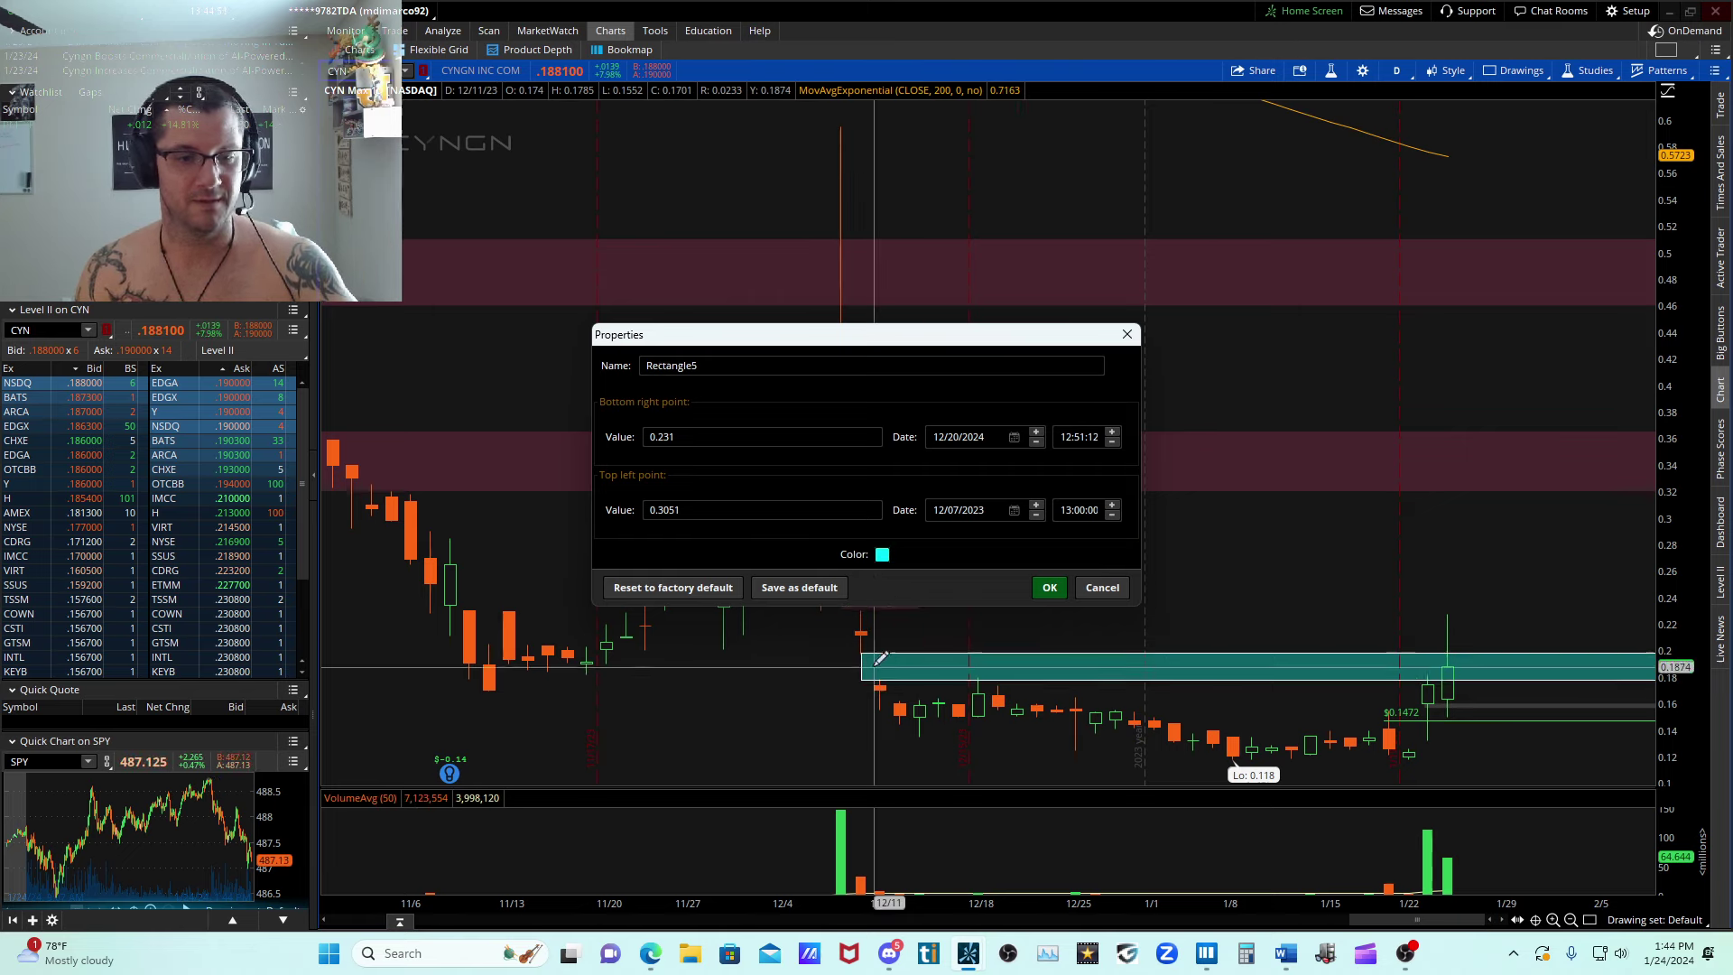
click(881, 670)
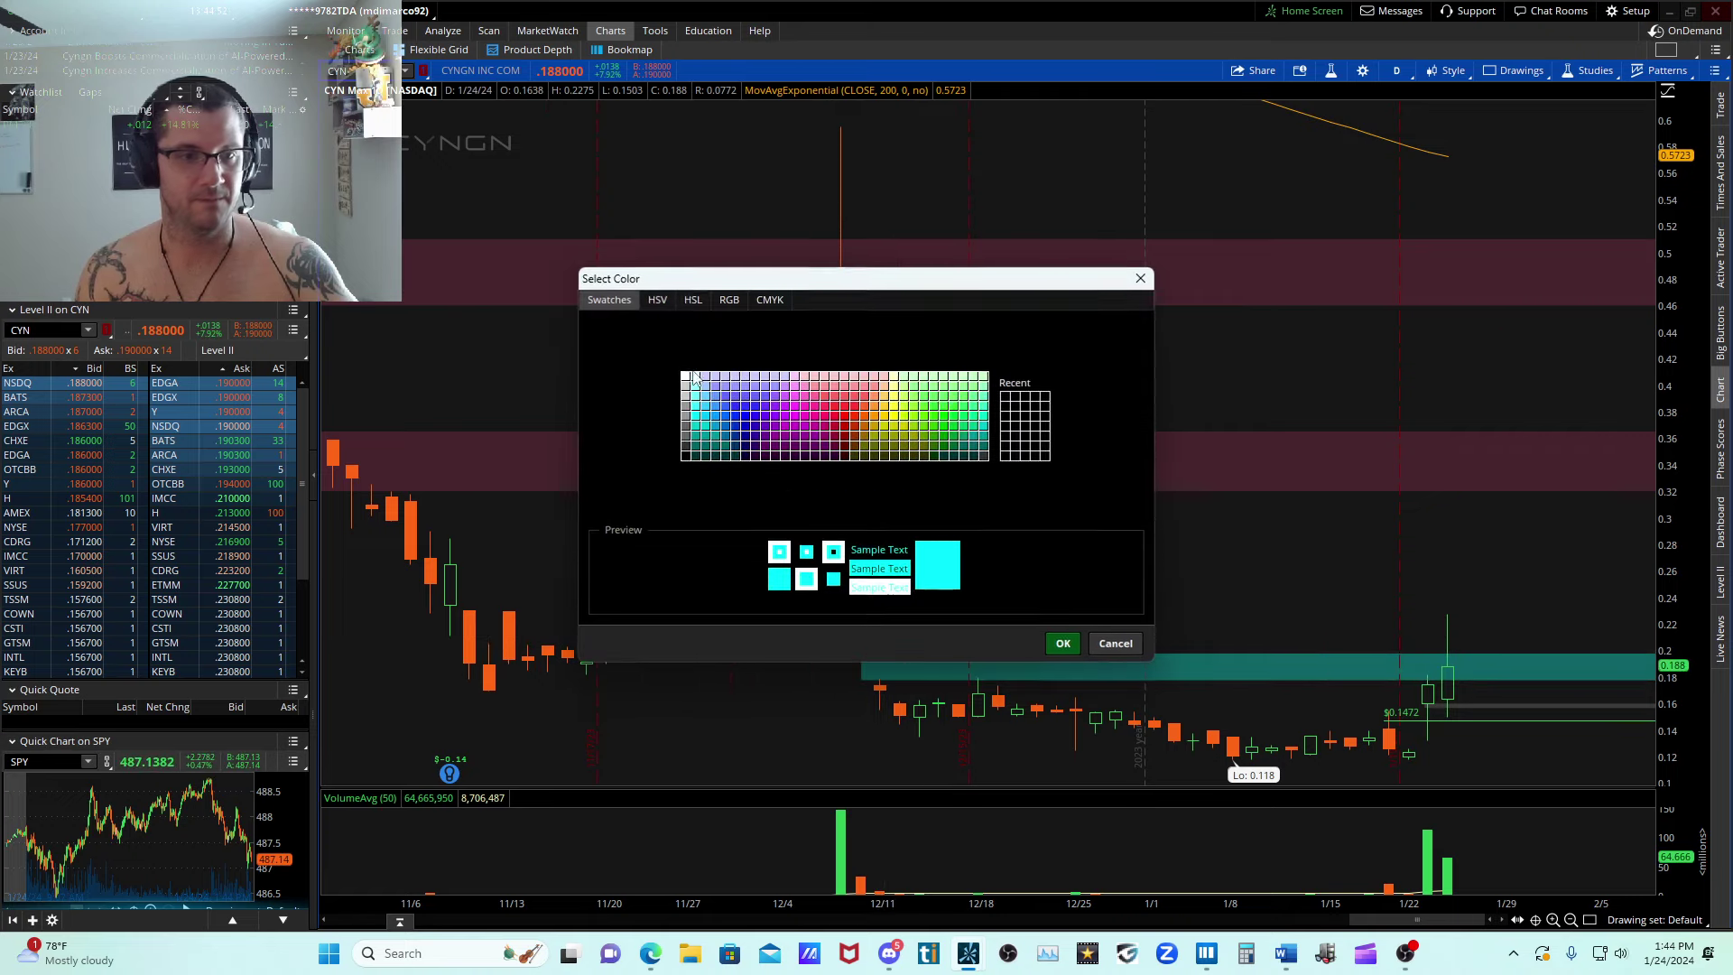
click(657, 299)
click(1050, 423)
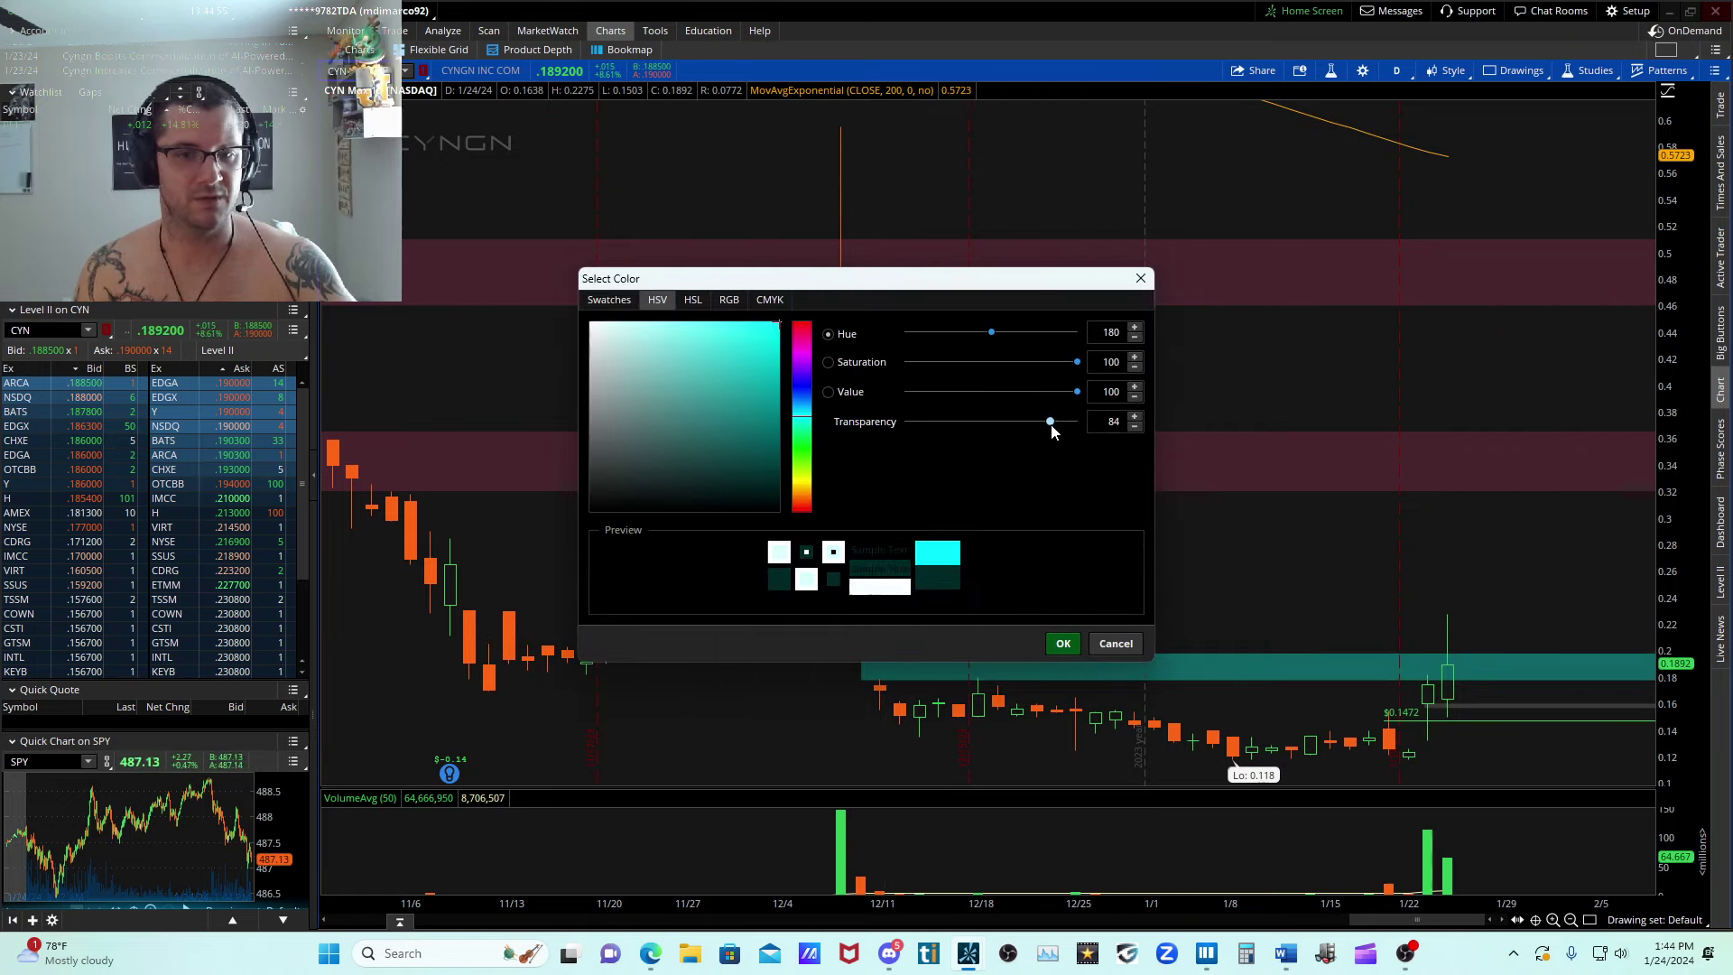
click(1063, 643)
click(1049, 587)
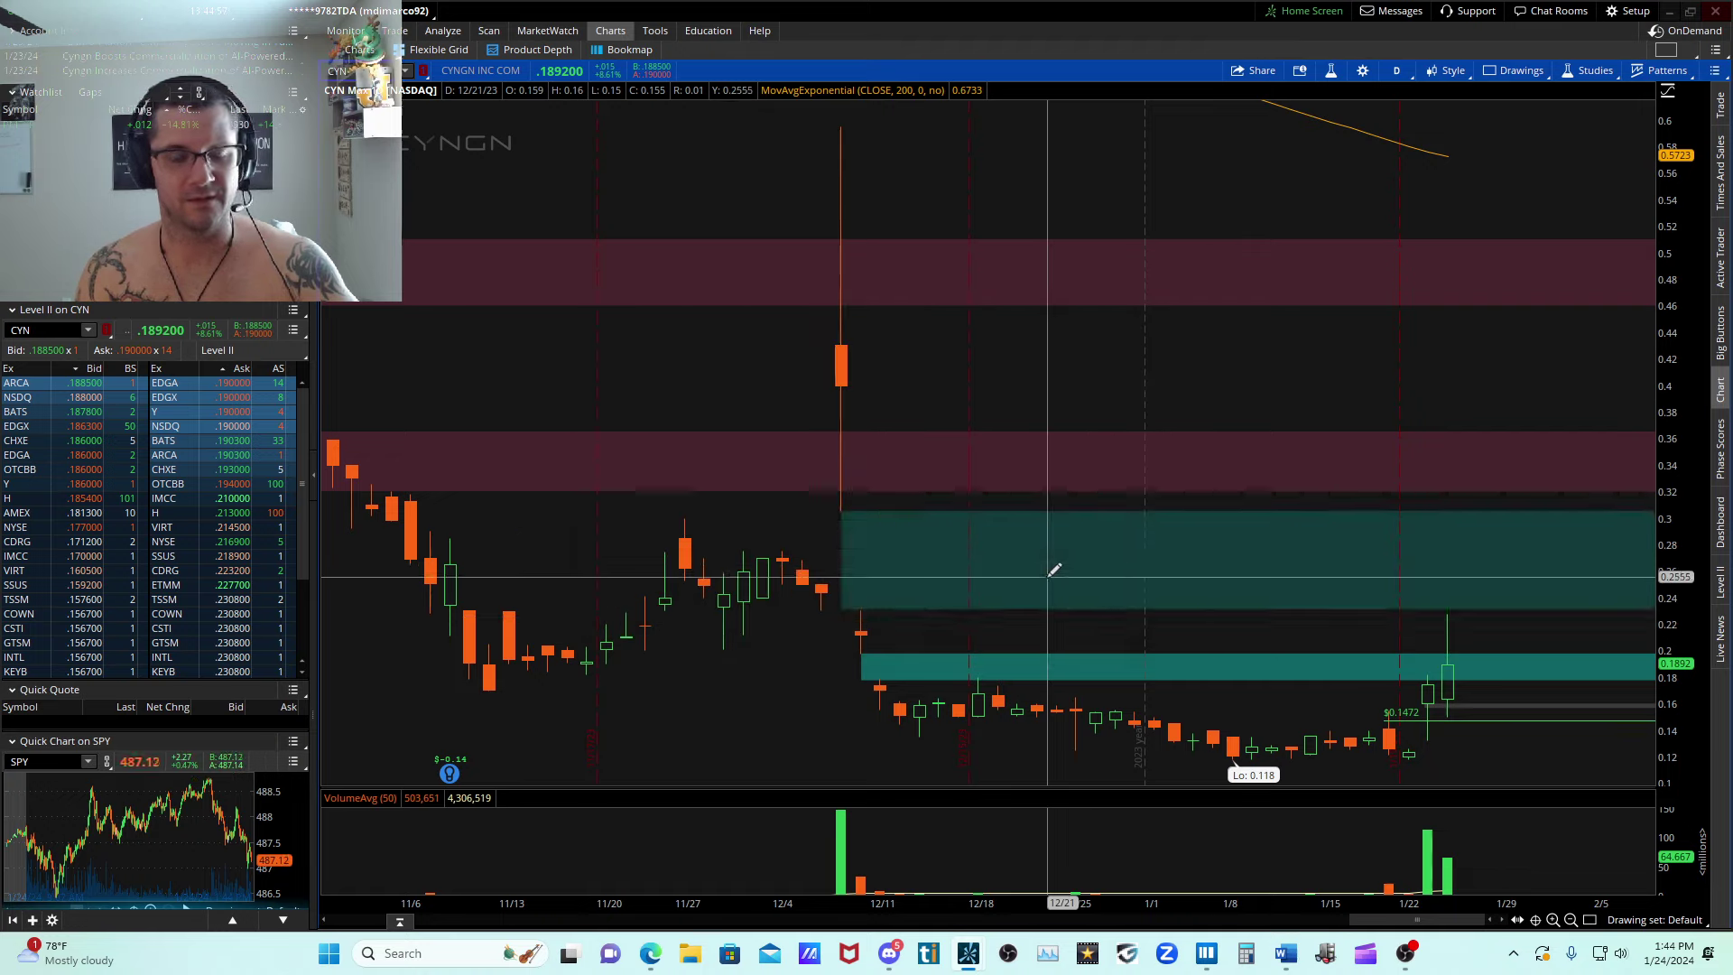